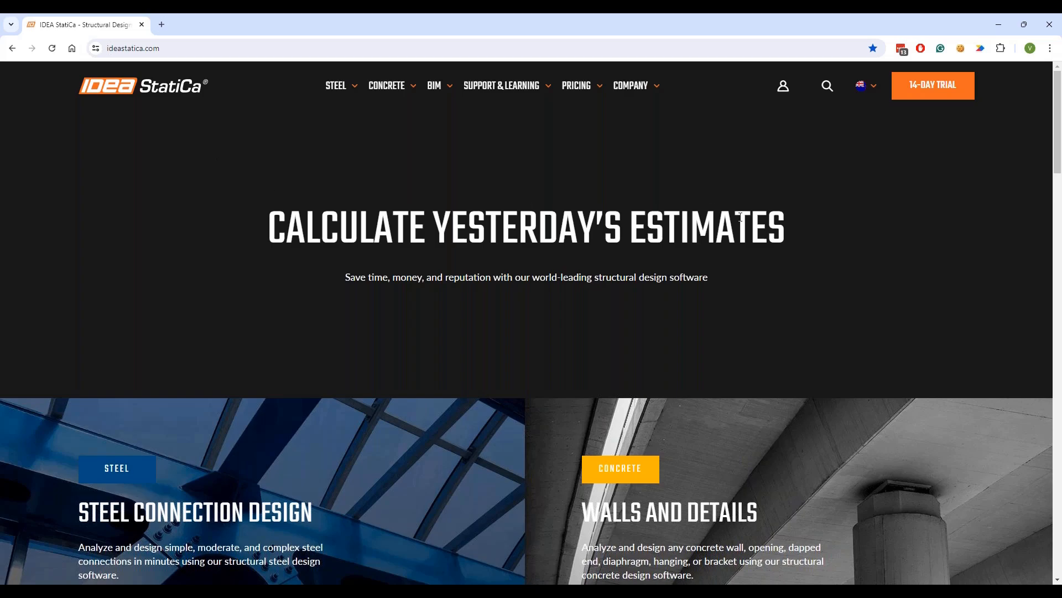
# - Begin the 14-day trial sign-up with role Principal/Senior Engineer, Project Manager, and continue
pyautogui.click(935, 93)
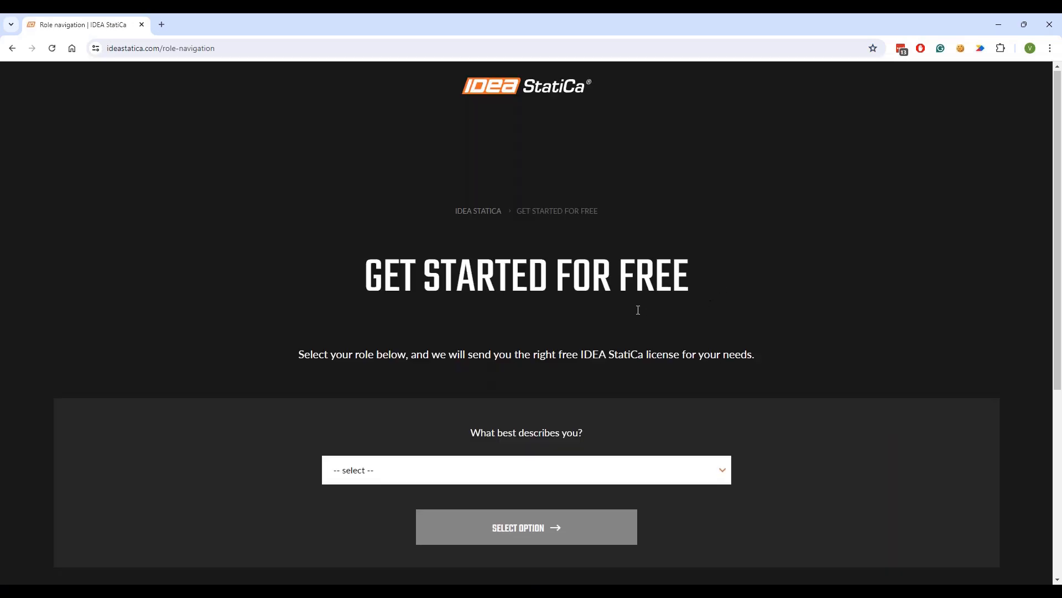
pyautogui.scroll(-1, 638, 313)
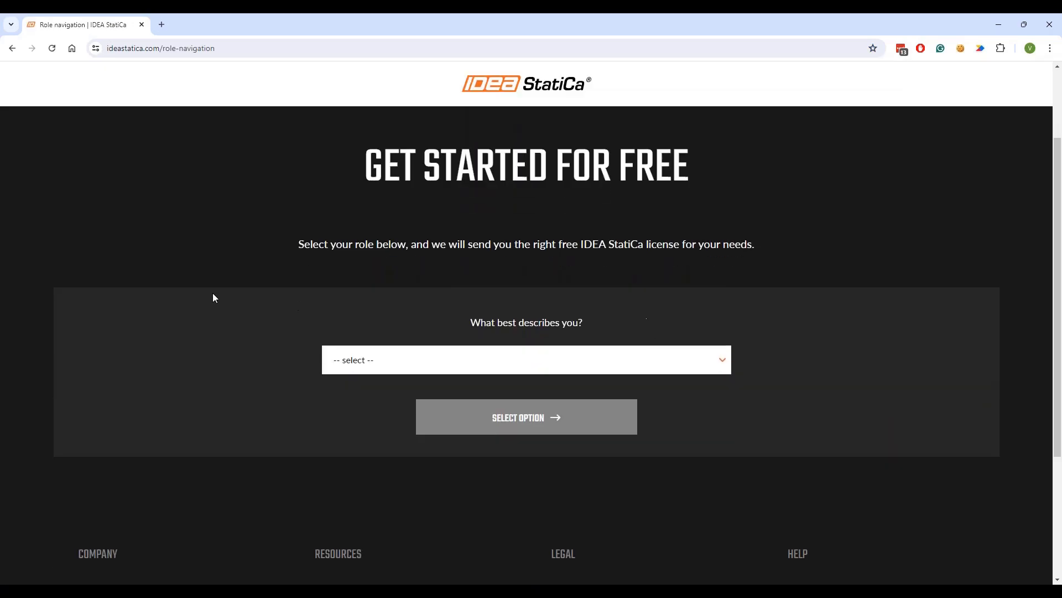
pyautogui.click(446, 360)
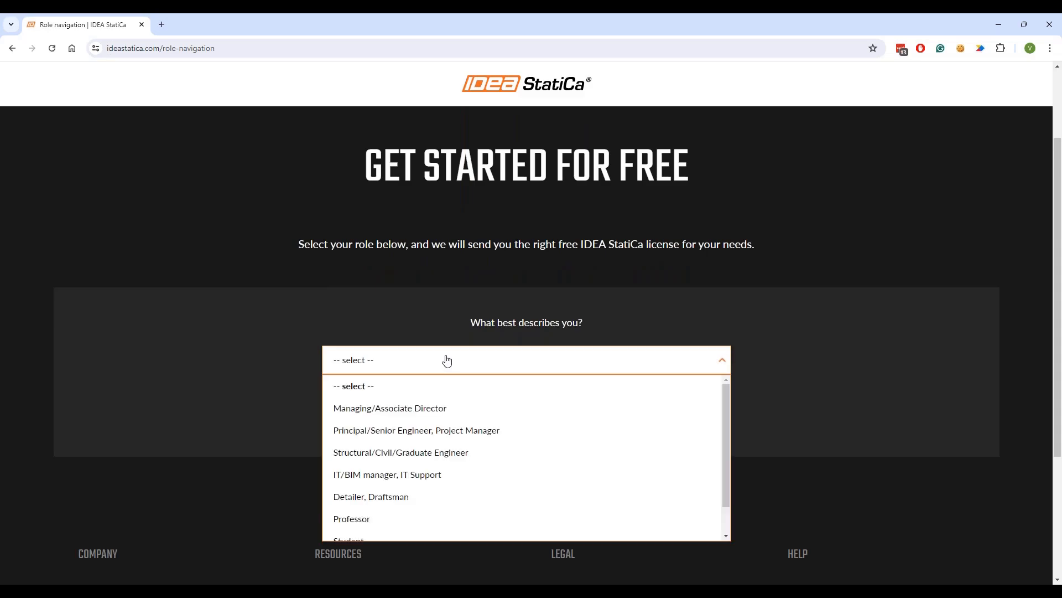
pyautogui.click(410, 431)
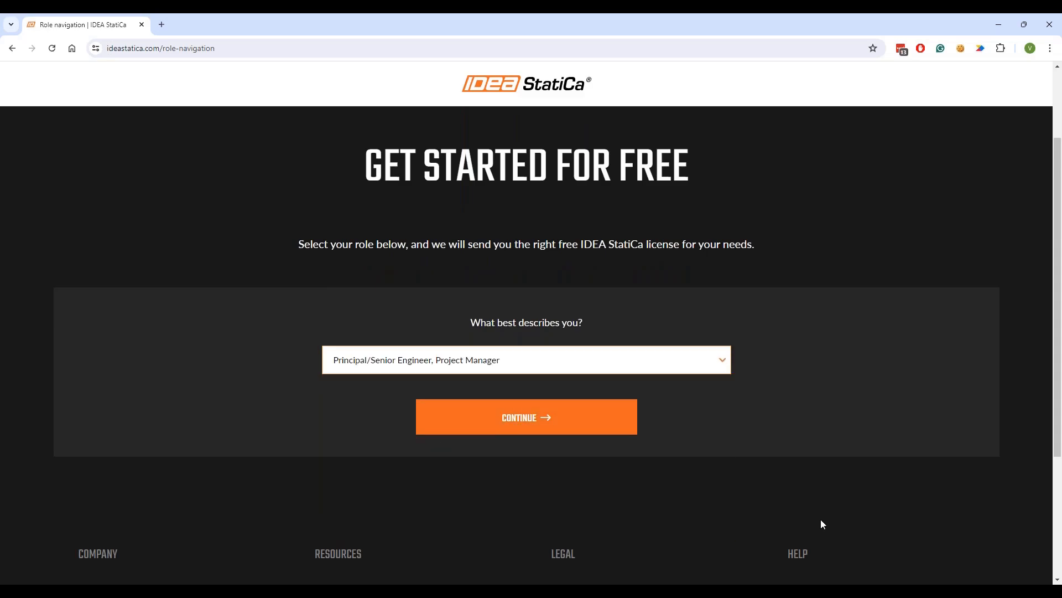
pyautogui.click(526, 422)
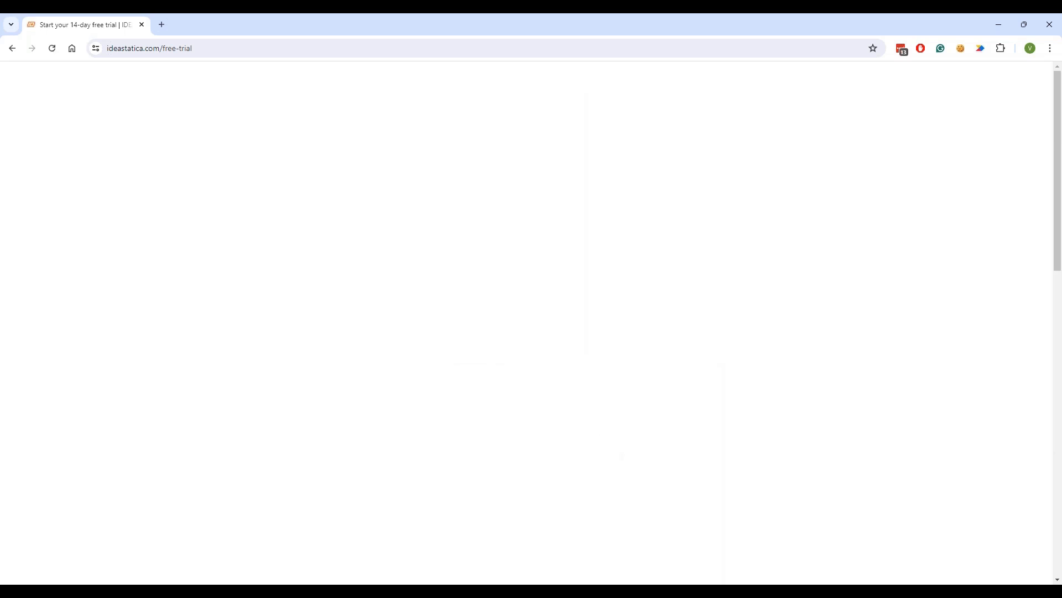
# - Scroll the free-trial form down to SUBMIT and back, then return to the homepage
pyautogui.scroll(-2, 535, 328)
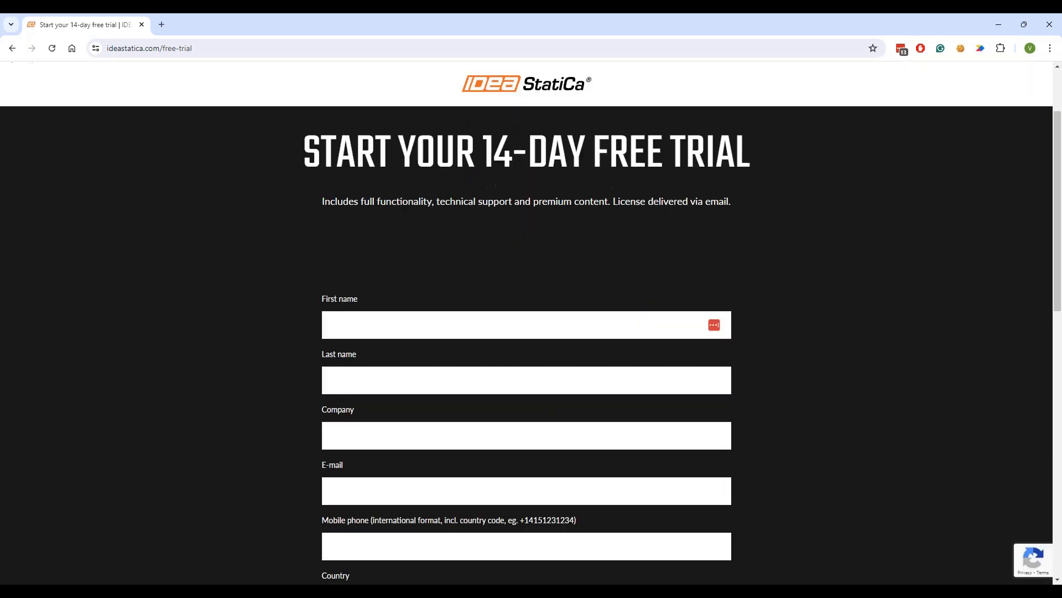
pyautogui.scroll(-2, 370, 284)
pyautogui.scroll(-2, 391, 296)
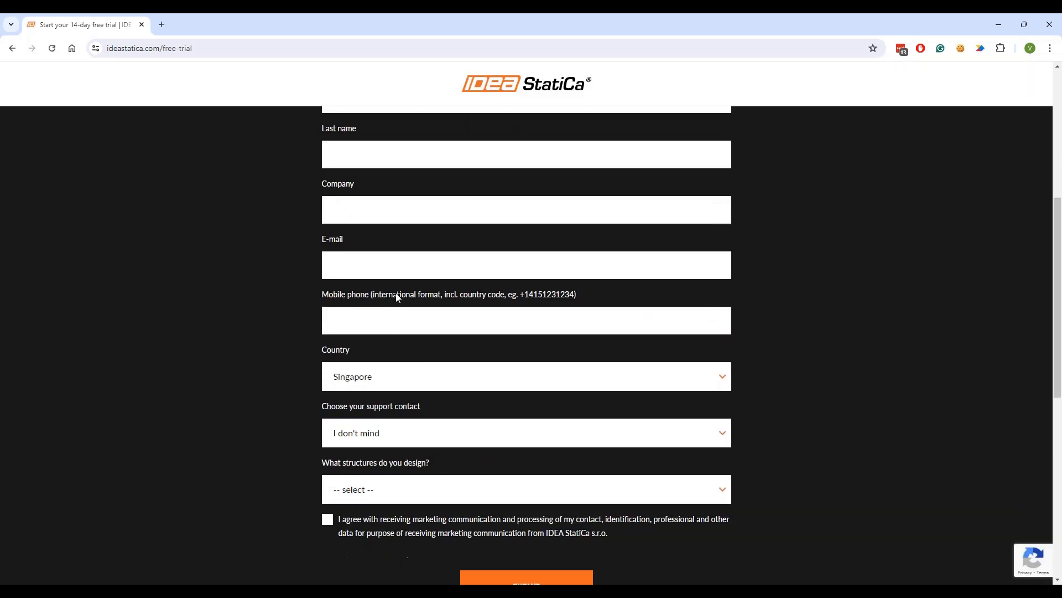
pyautogui.scroll(-2, 408, 313)
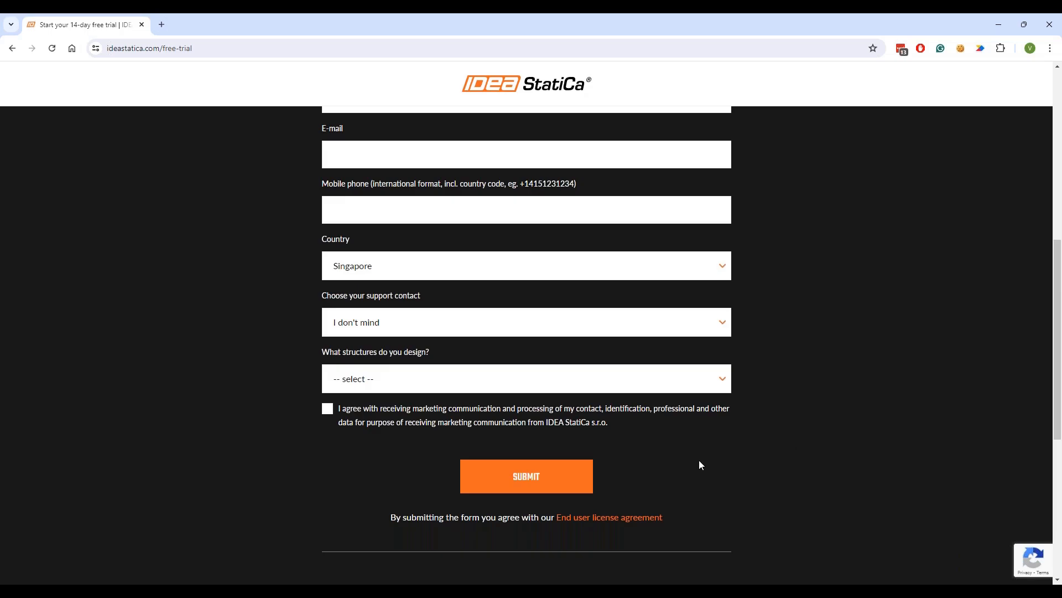
pyautogui.scroll(4, 609, 399)
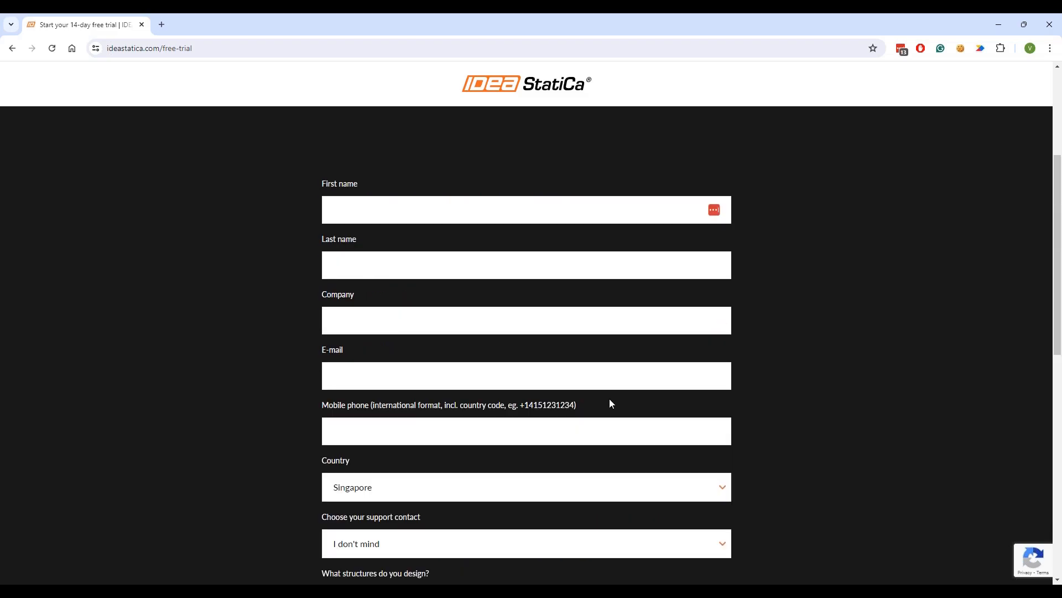
pyautogui.click(501, 93)
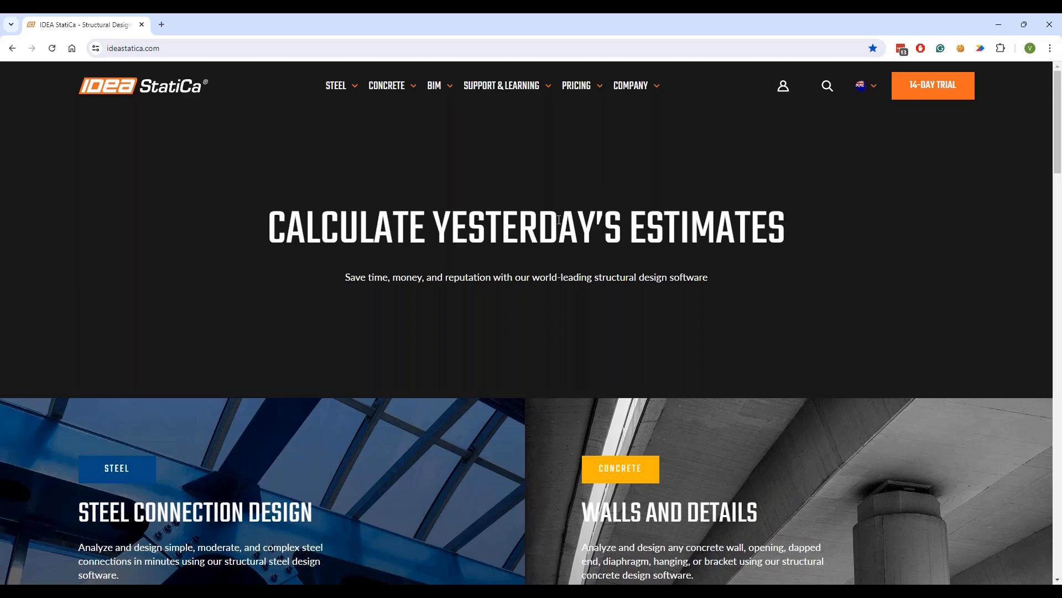
# - Go to the Authorized resellers page from the COMPANY menu and scroll down it
pyautogui.moveTo(630, 89)
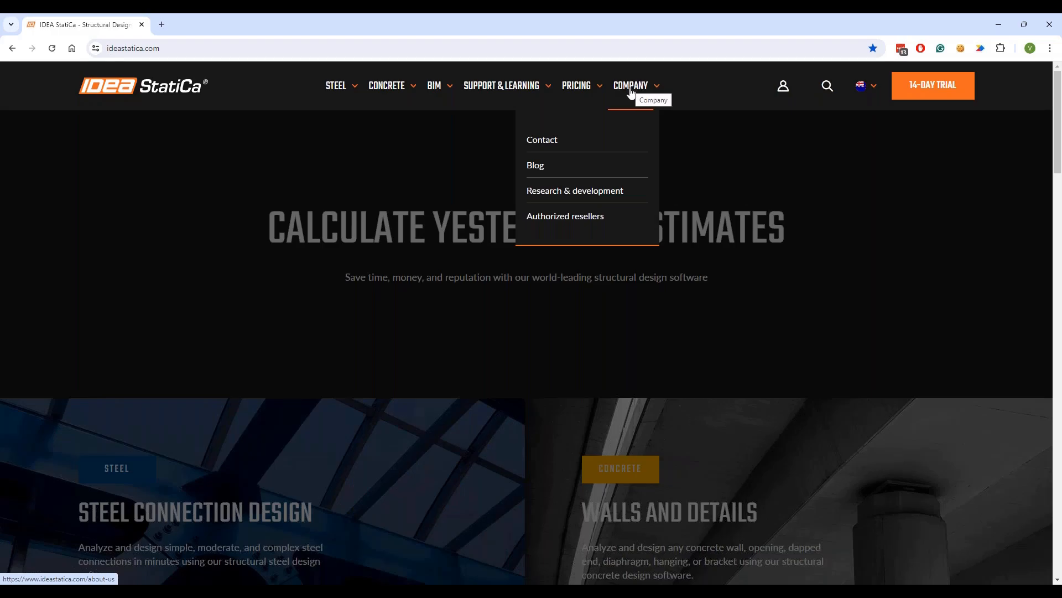
pyautogui.click(589, 221)
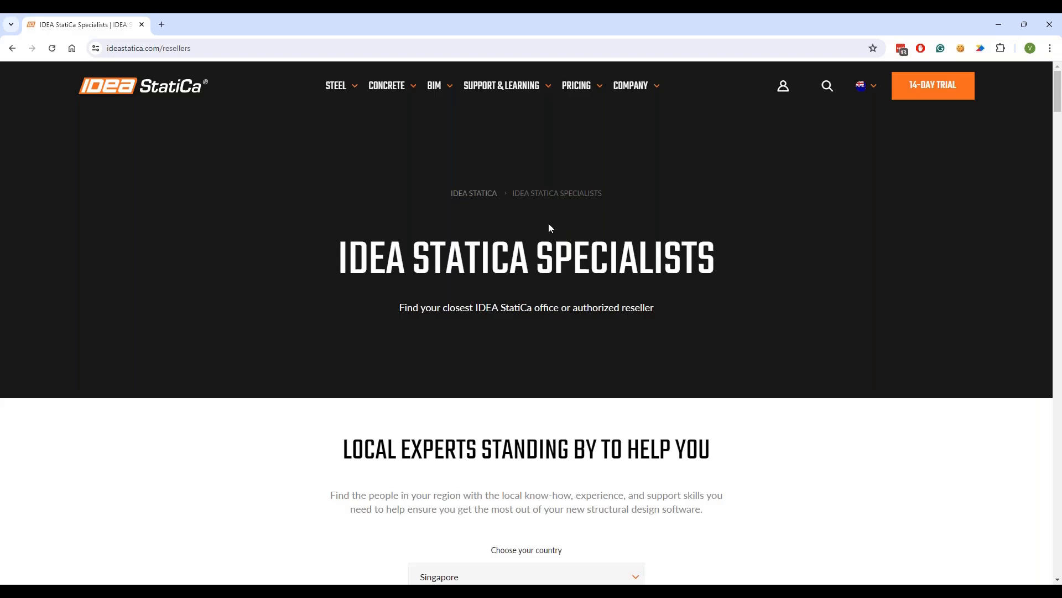
pyautogui.scroll(-5, 512, 260)
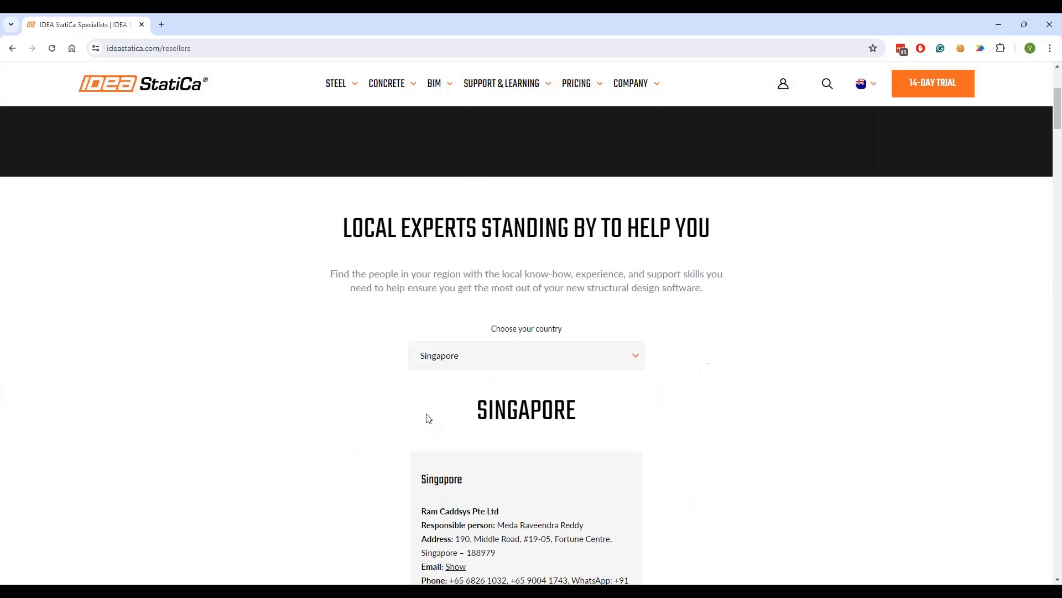
pyautogui.scroll(-2, 427, 413)
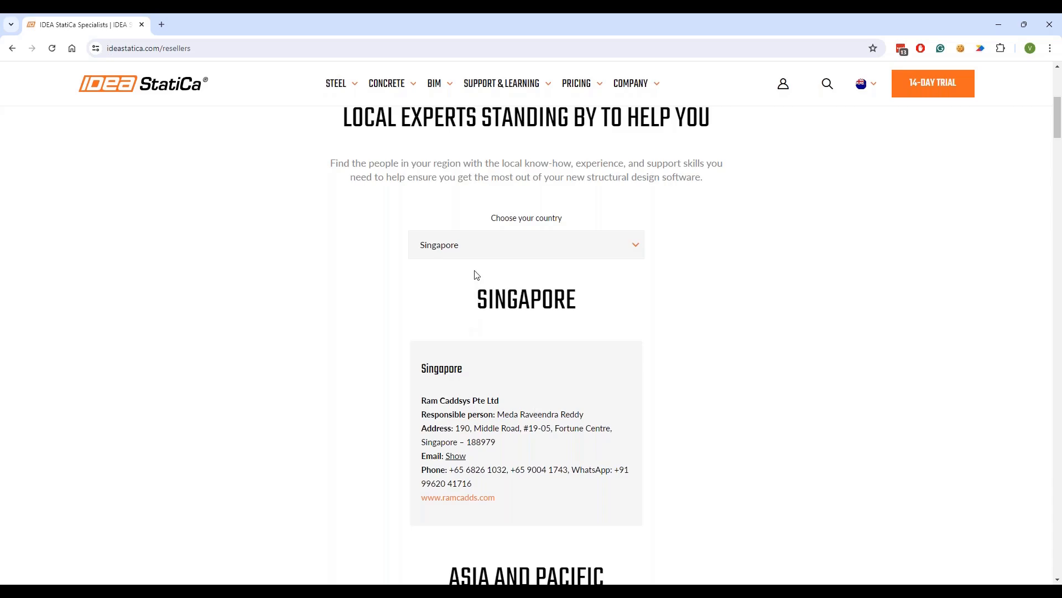
# - Check the country list, keep Singapore selected, and view its reseller card
pyautogui.click(479, 248)
pyautogui.scroll(4, 502, 338)
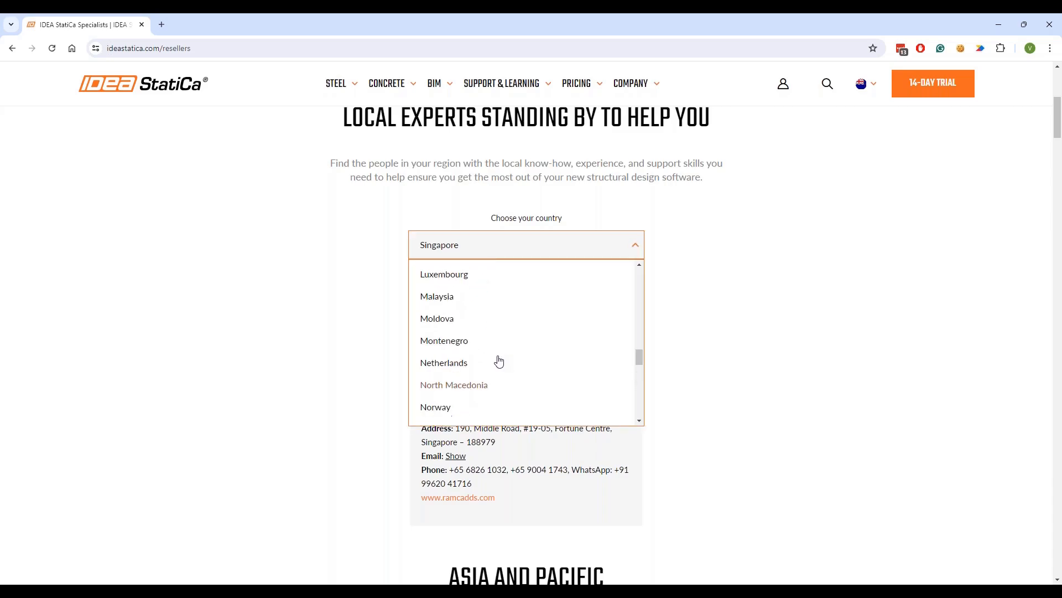
pyautogui.scroll(5, 501, 354)
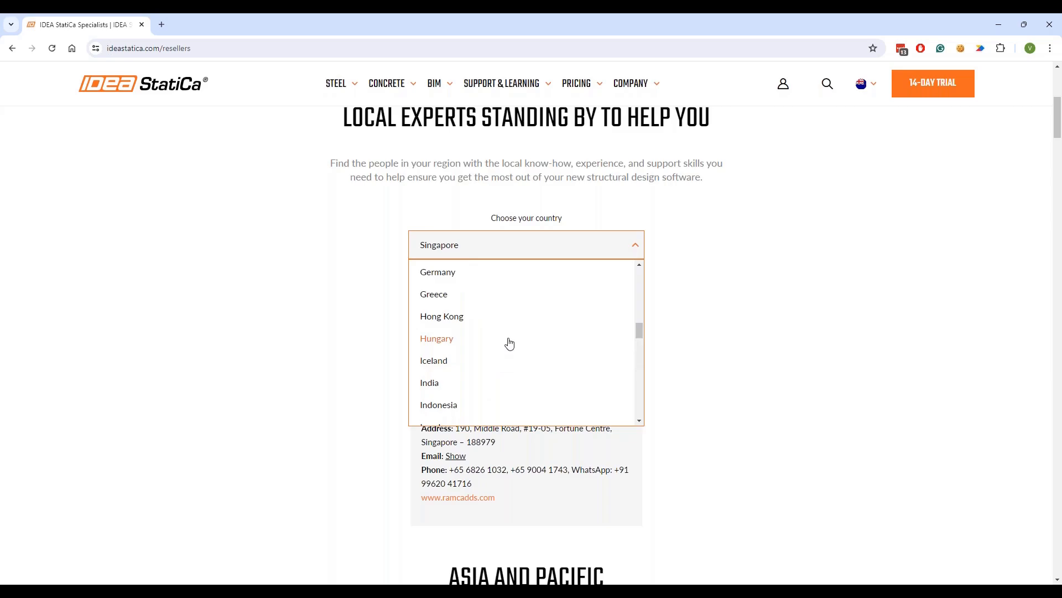
pyautogui.scroll(5, 499, 335)
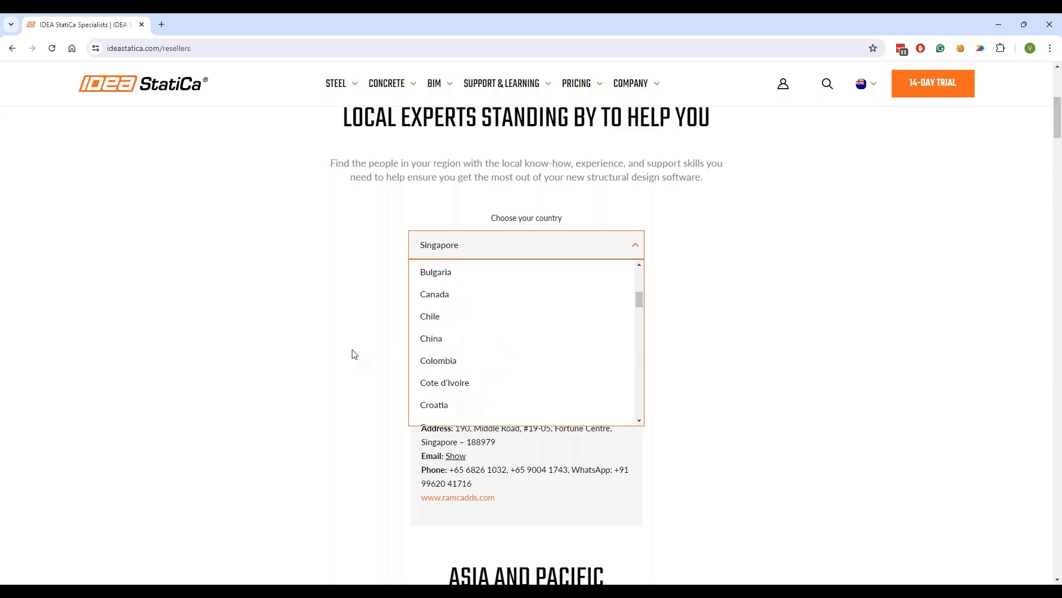
pyautogui.click(326, 334)
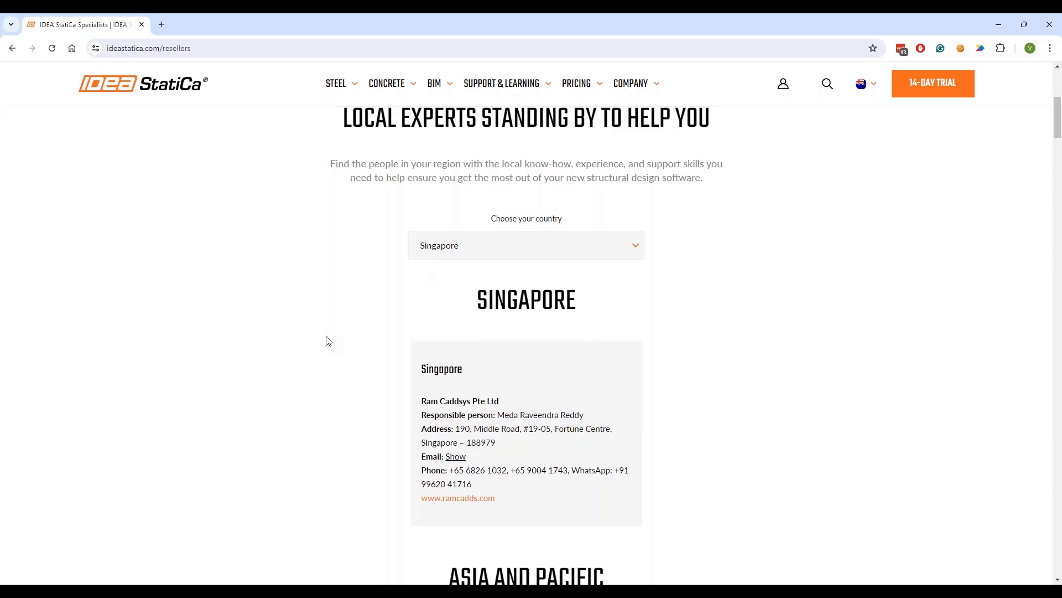
pyautogui.scroll(6, 327, 337)
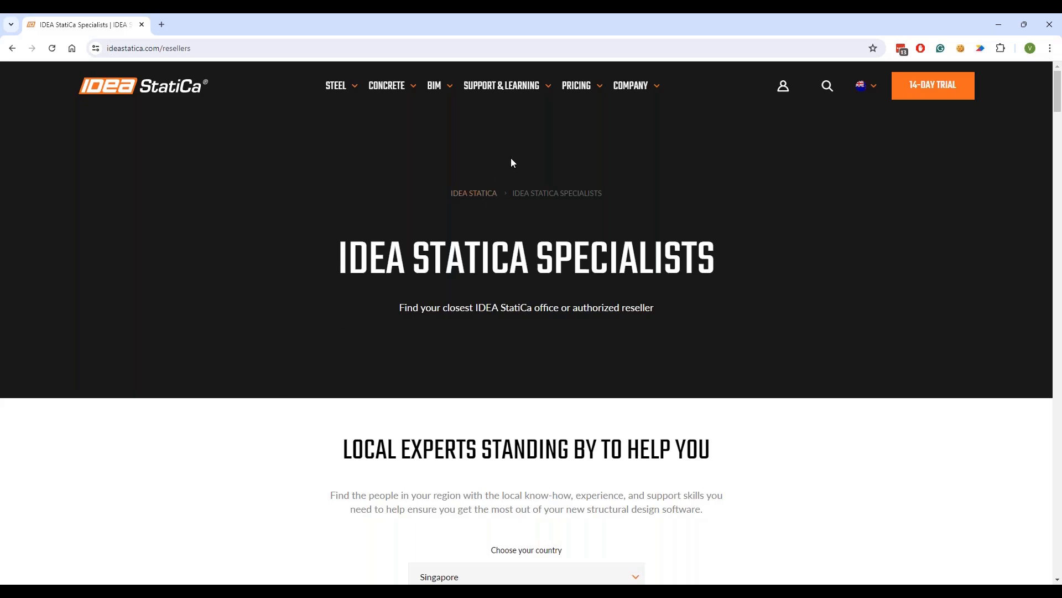
# - Browse the Pricing for standard users page: commercial products, free trial, and community tools
pyautogui.moveTo(567, 100)
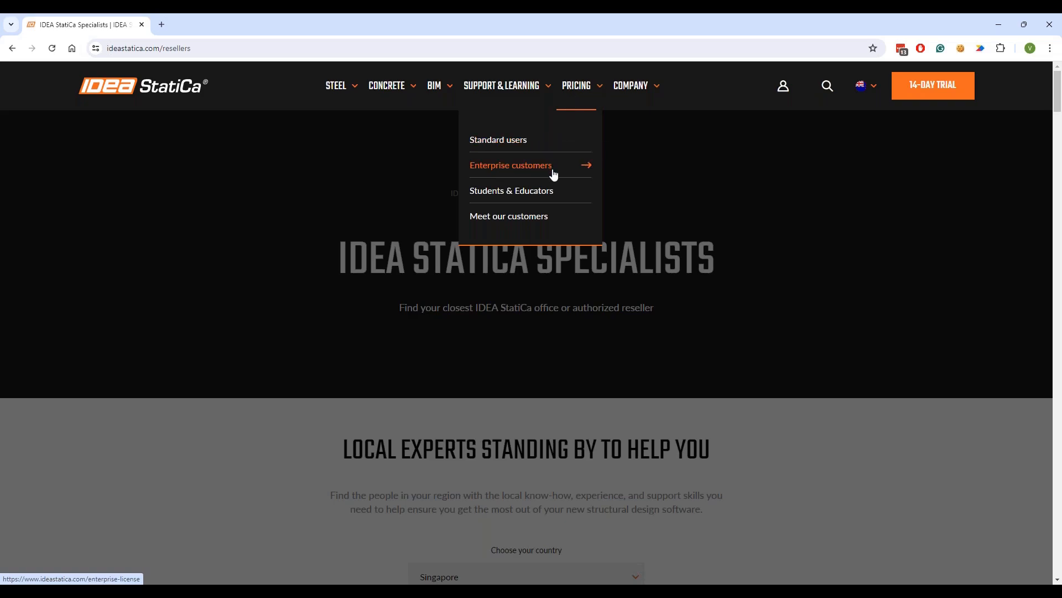
pyautogui.click(510, 145)
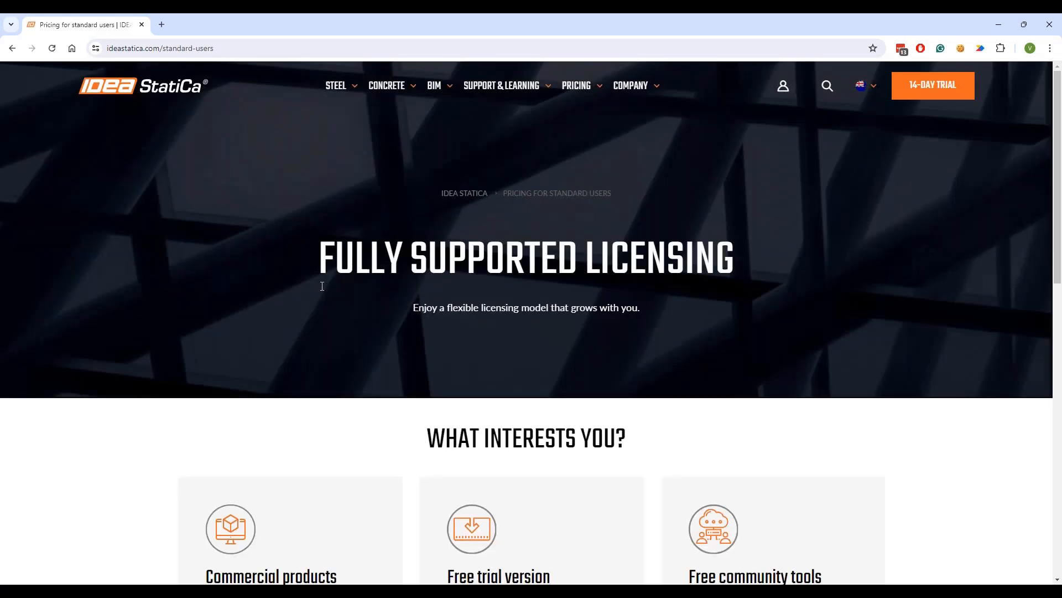
pyautogui.scroll(-2, 182, 326)
pyautogui.scroll(-2, 94, 308)
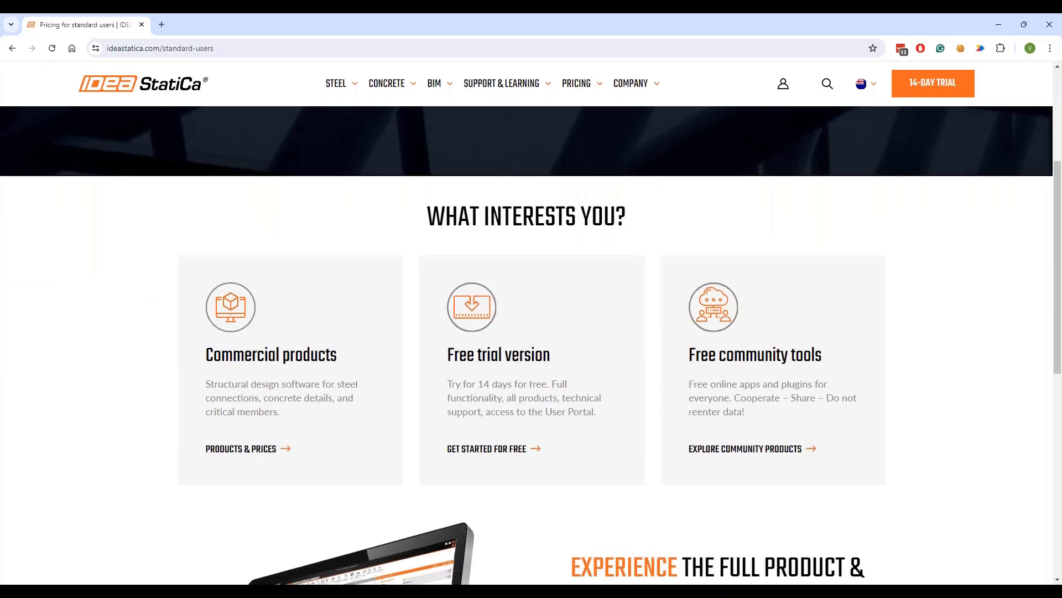
pyautogui.scroll(-5, 515, 249)
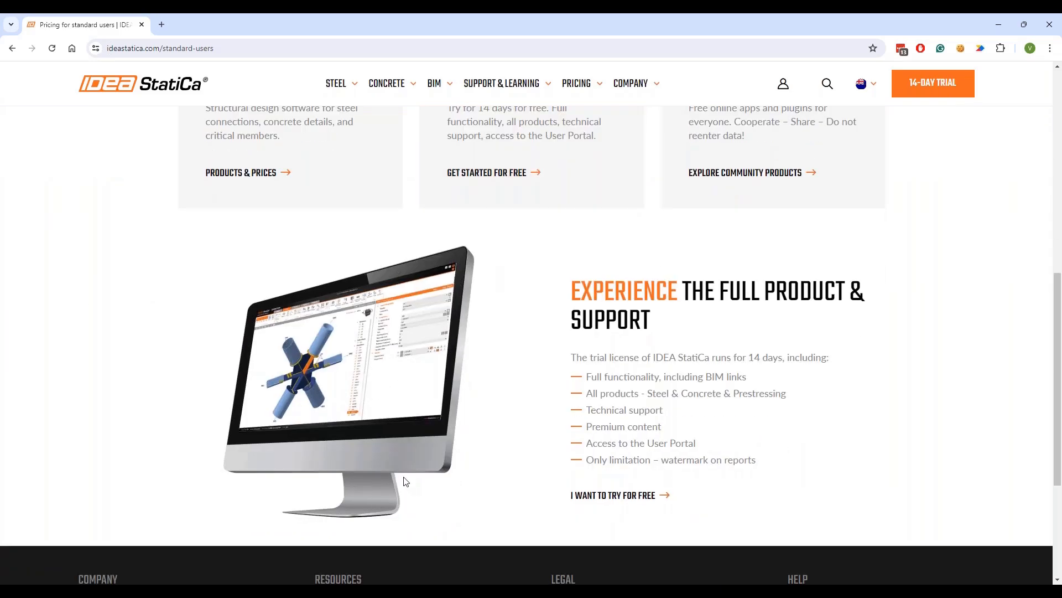
pyautogui.scroll(-2, 407, 426)
pyautogui.scroll(-2, 416, 413)
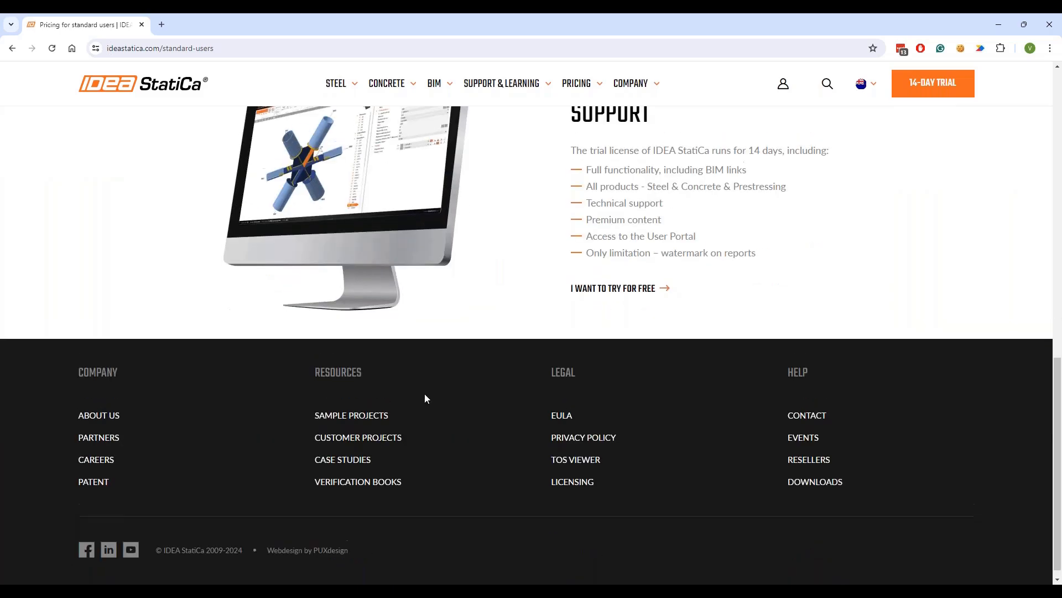
pyautogui.scroll(12, 424, 393)
pyautogui.scroll(-3, 422, 407)
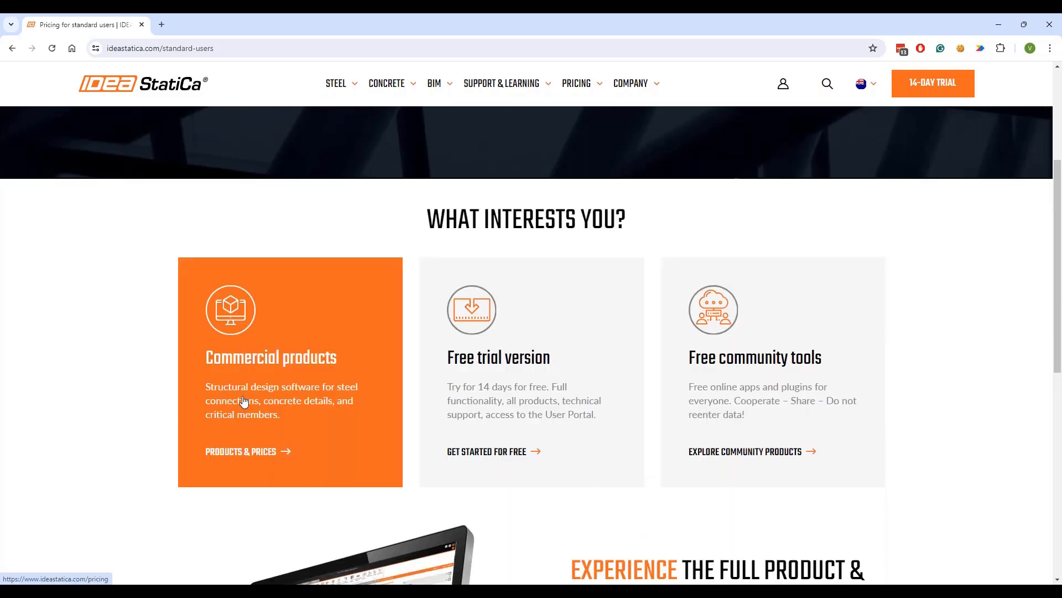
pyautogui.click(232, 441)
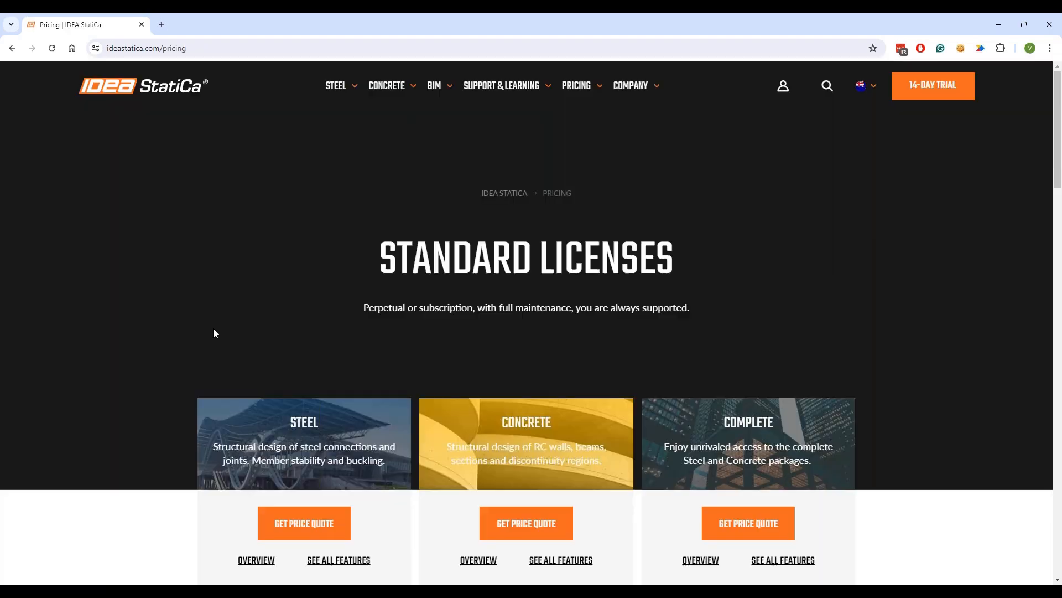
pyautogui.scroll(-3, 212, 318)
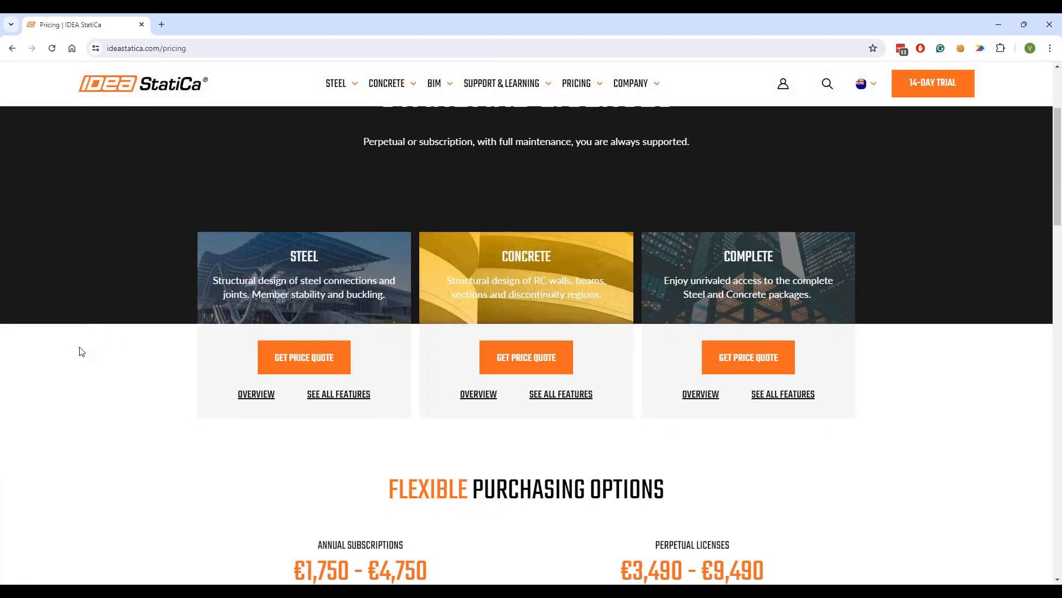
pyautogui.scroll(-1, 11, 318)
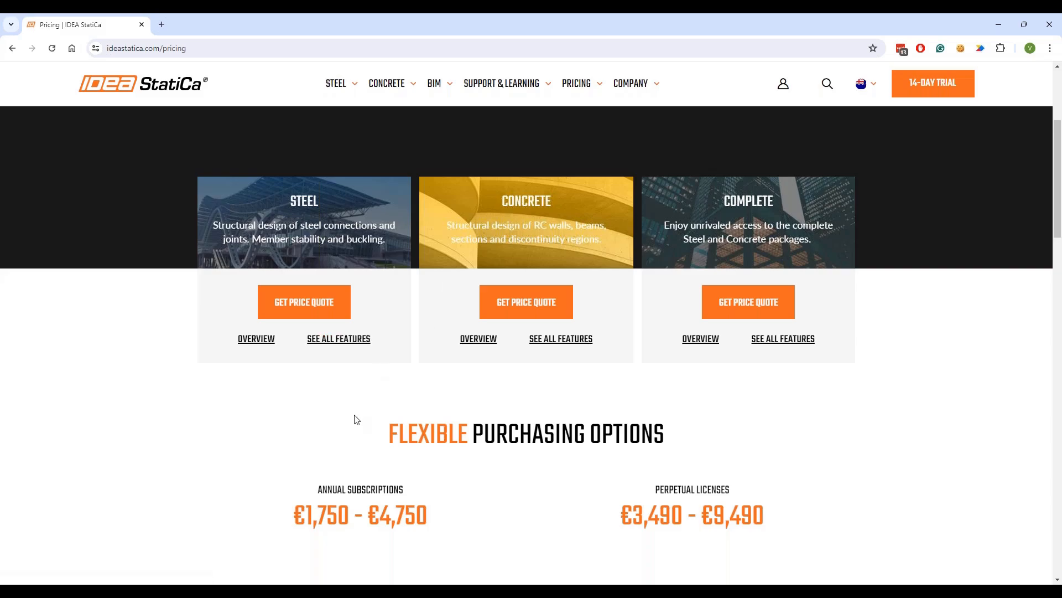
pyautogui.scroll(-3, 249, 382)
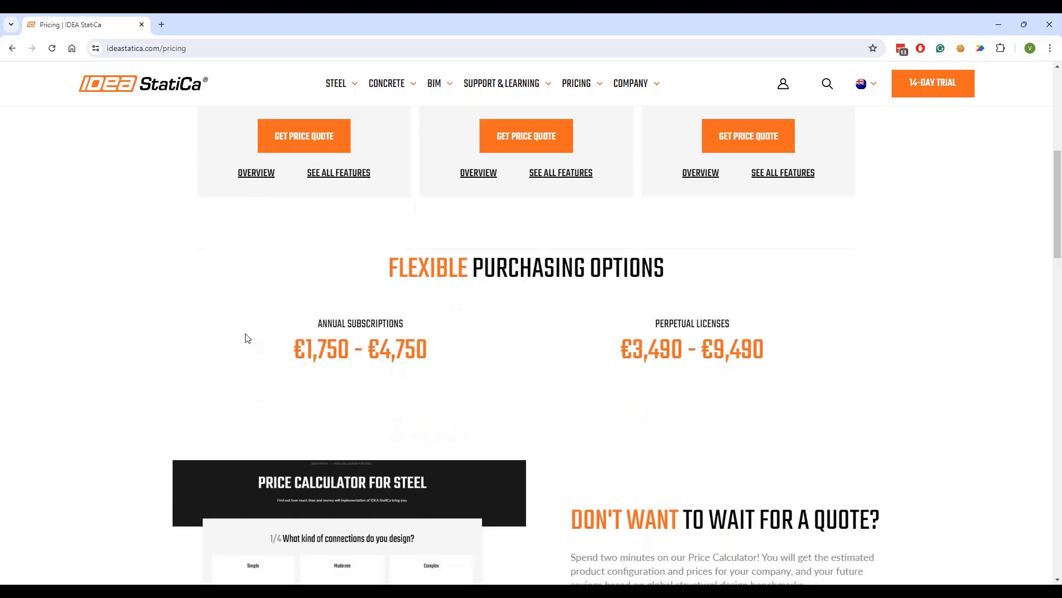
pyautogui.scroll(-6, 243, 335)
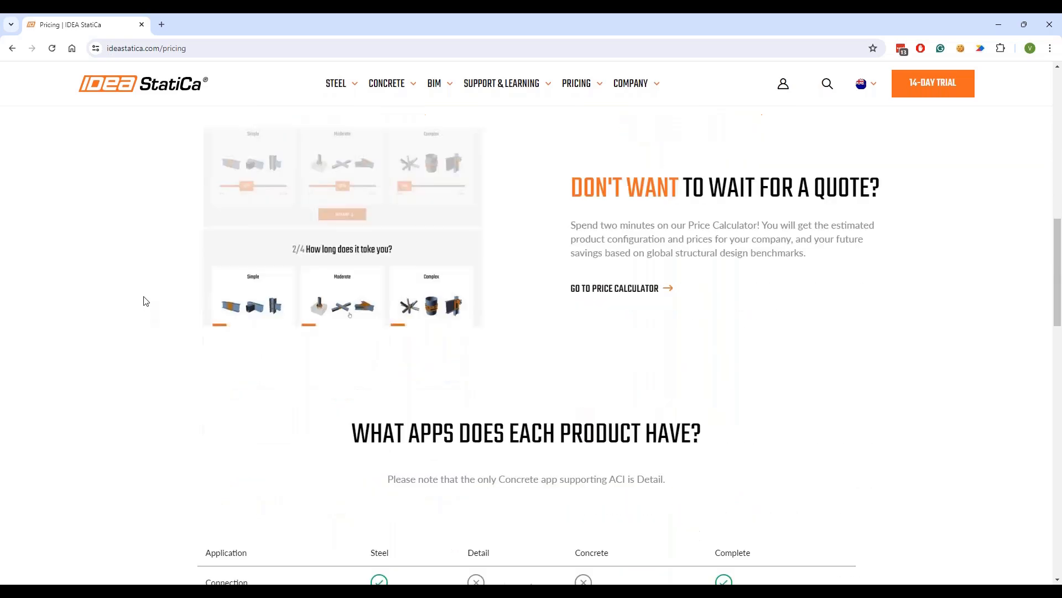
pyautogui.scroll(-7, 145, 301)
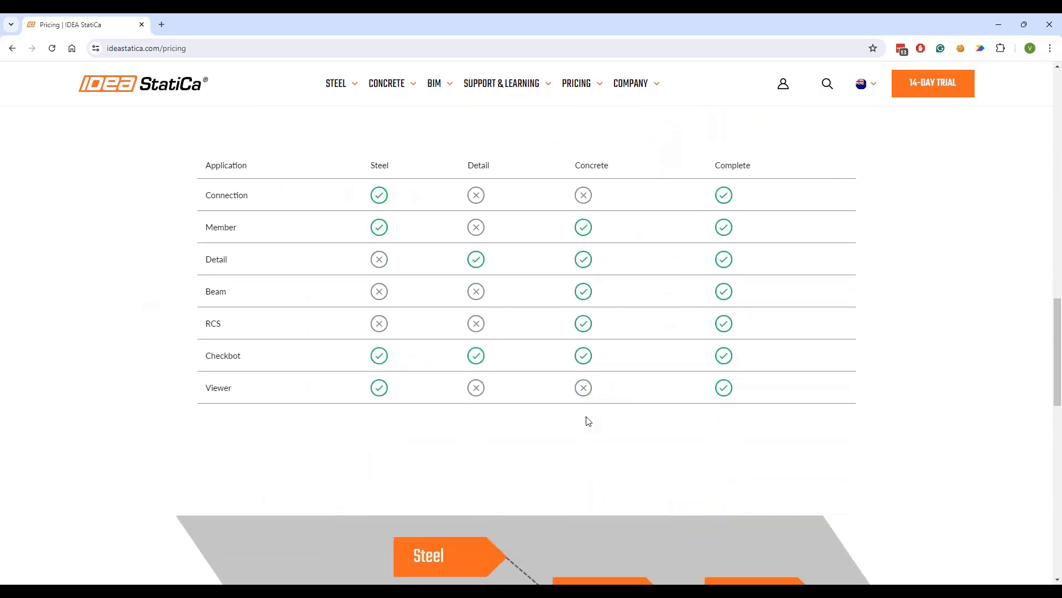
pyautogui.scroll(1, 590, 443)
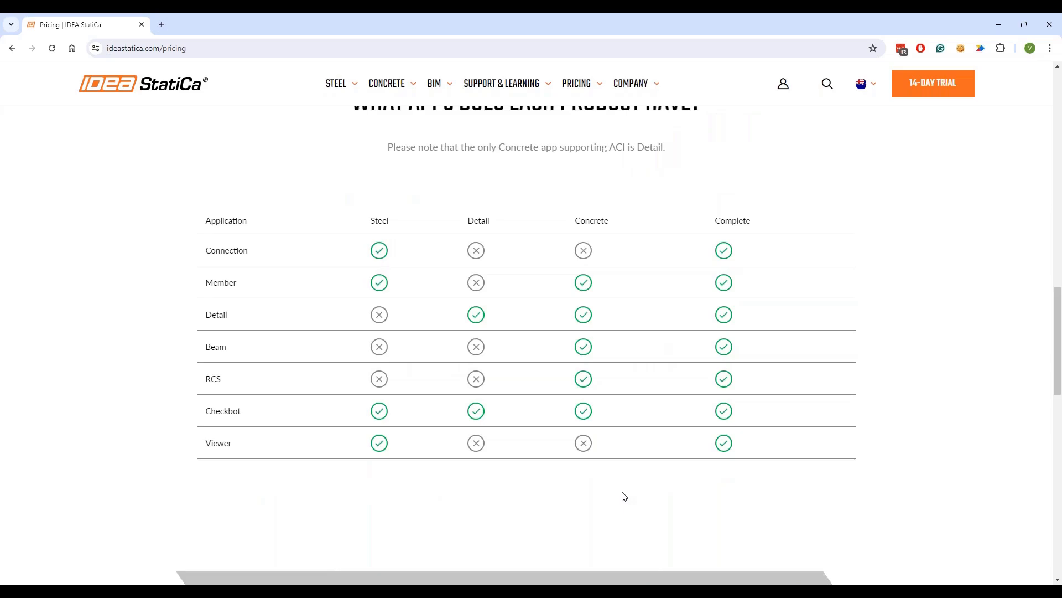
pyautogui.scroll(1, 607, 464)
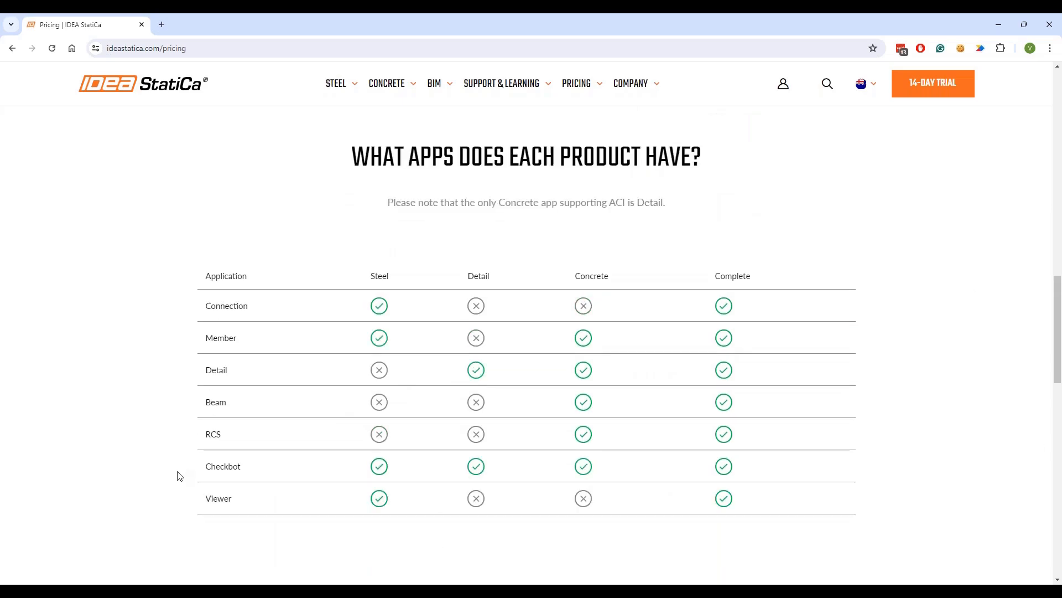
pyautogui.click(379, 277)
pyautogui.click(479, 275)
pyautogui.click(744, 276)
pyautogui.scroll(-1, 202, 398)
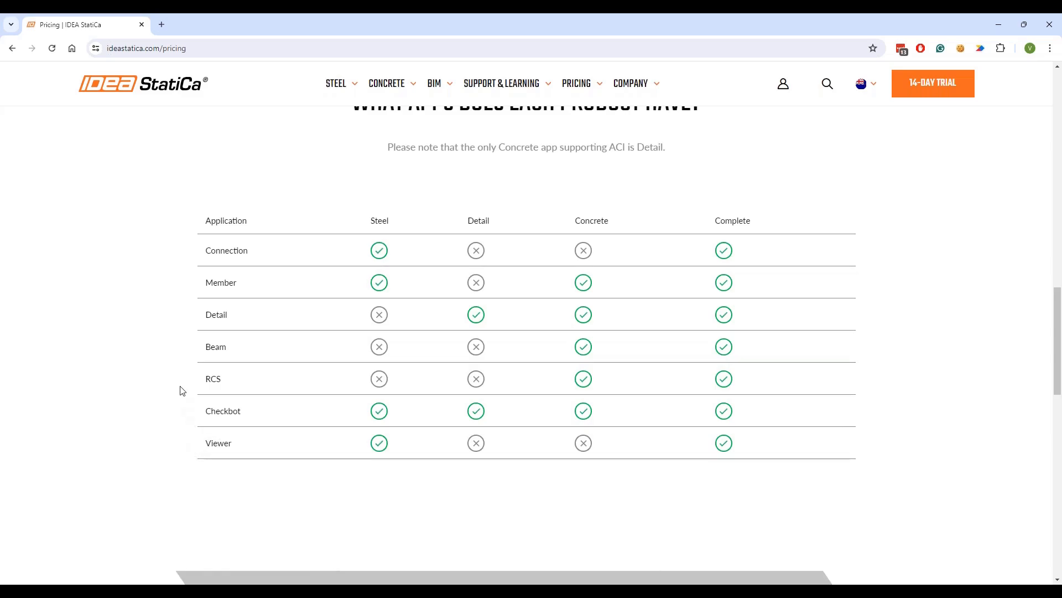
pyautogui.scroll(-1, 173, 375)
pyautogui.scroll(2, 164, 380)
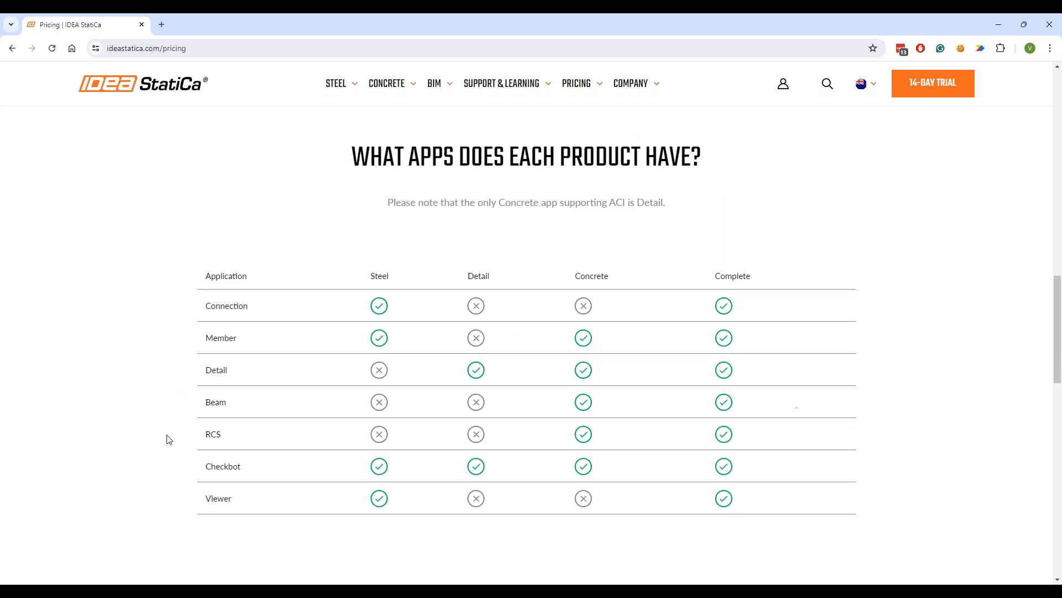
pyautogui.scroll(-1, 157, 425)
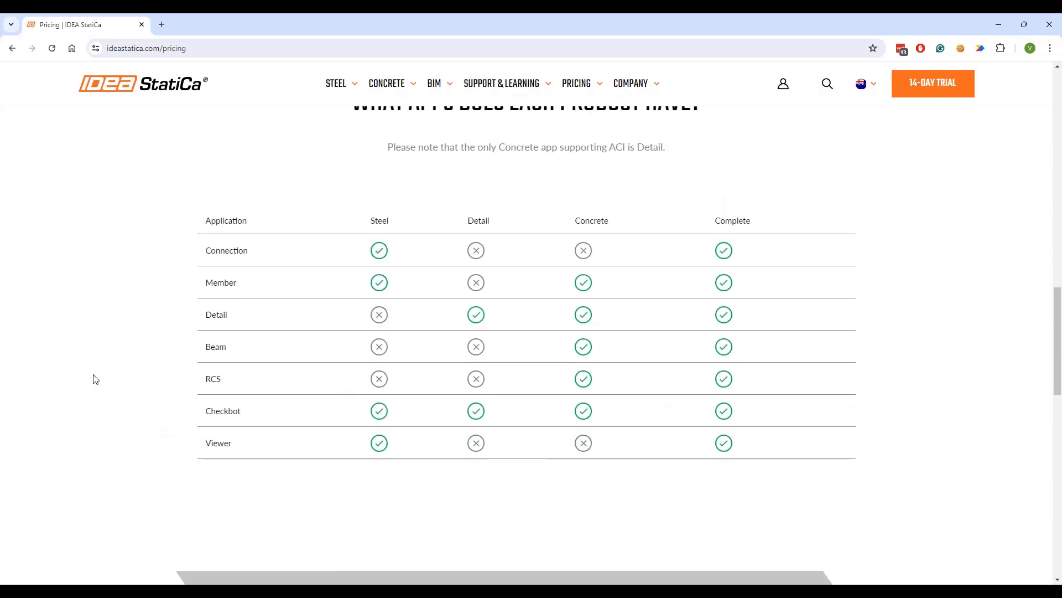
pyautogui.scroll(-5, 92, 354)
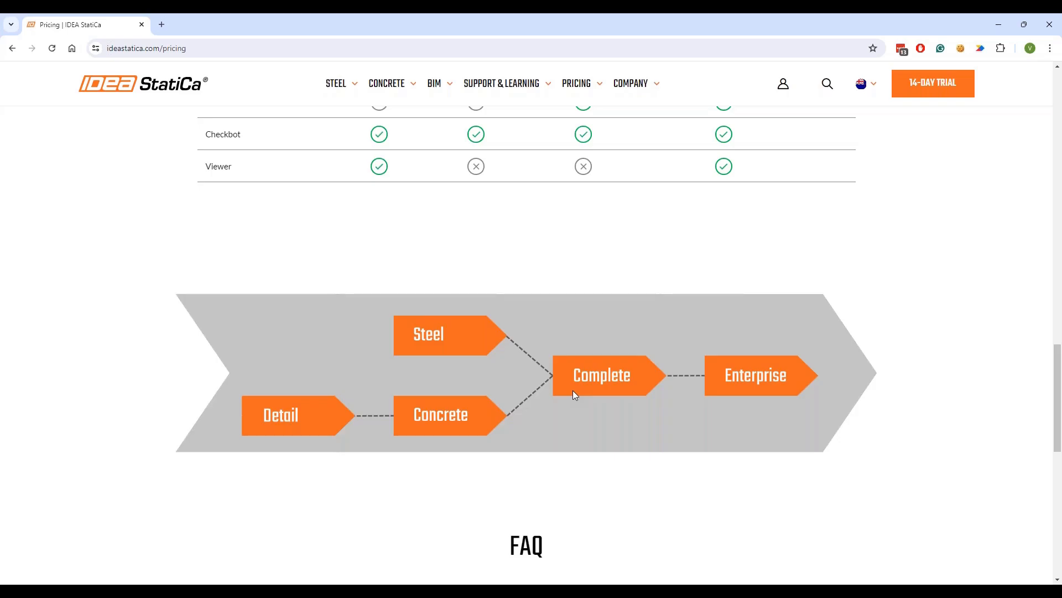
pyautogui.scroll(3, 559, 371)
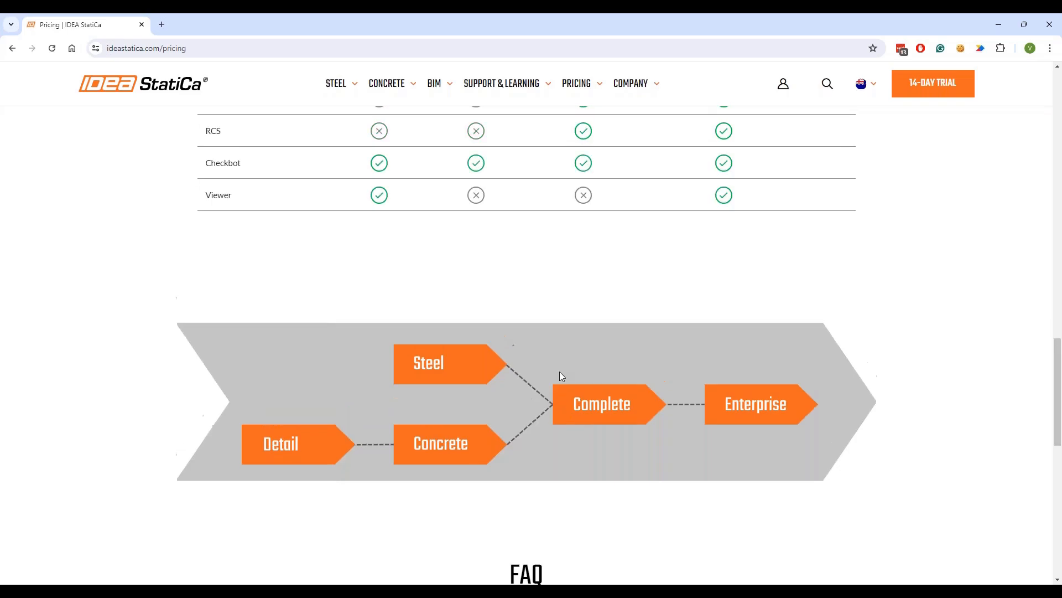
pyautogui.scroll(2, 457, 415)
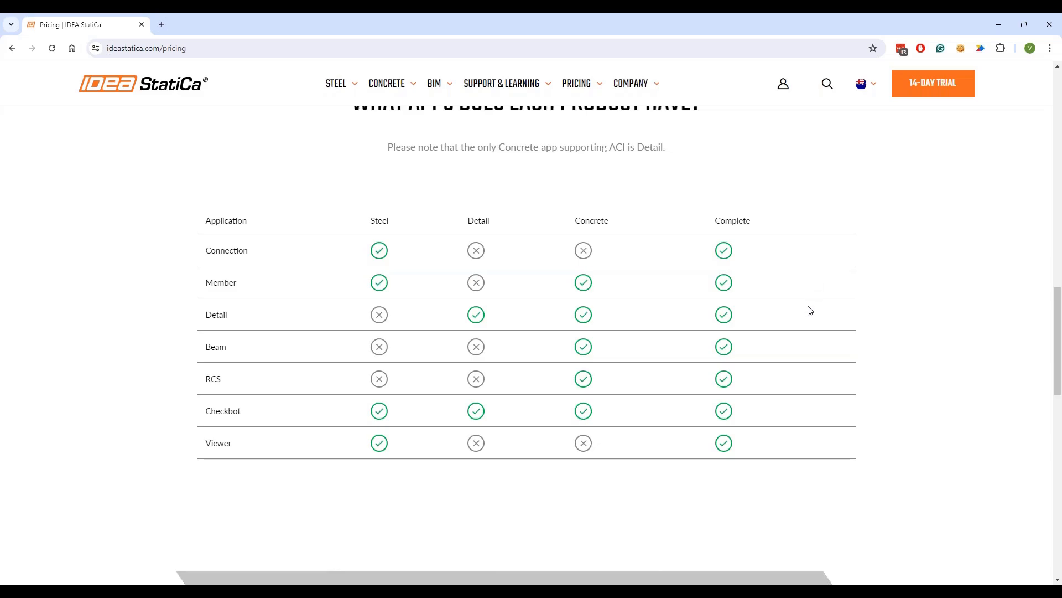
pyautogui.scroll(-2, 782, 330)
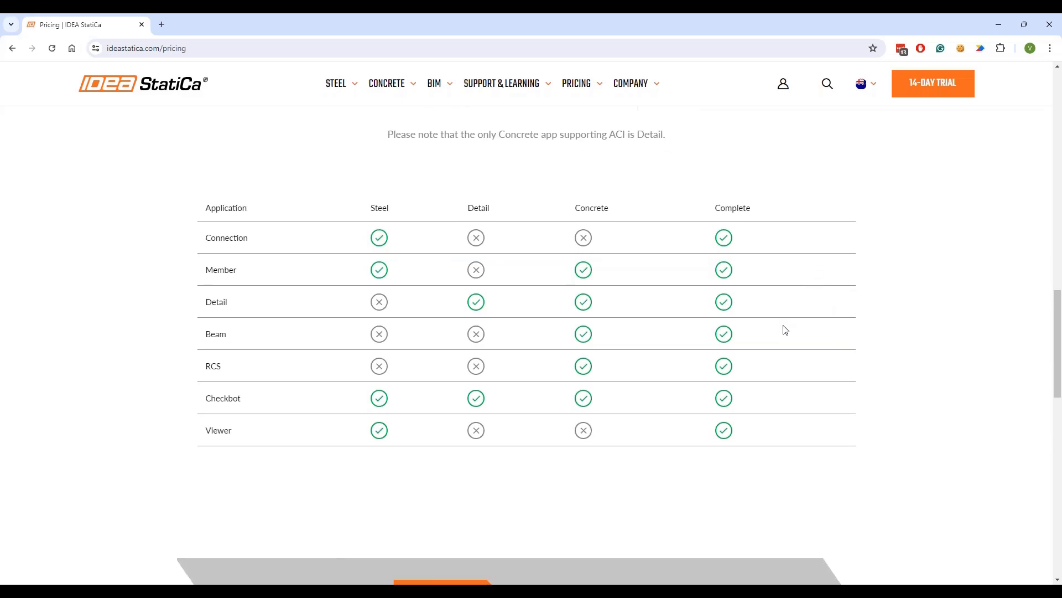
pyautogui.scroll(-1, 784, 331)
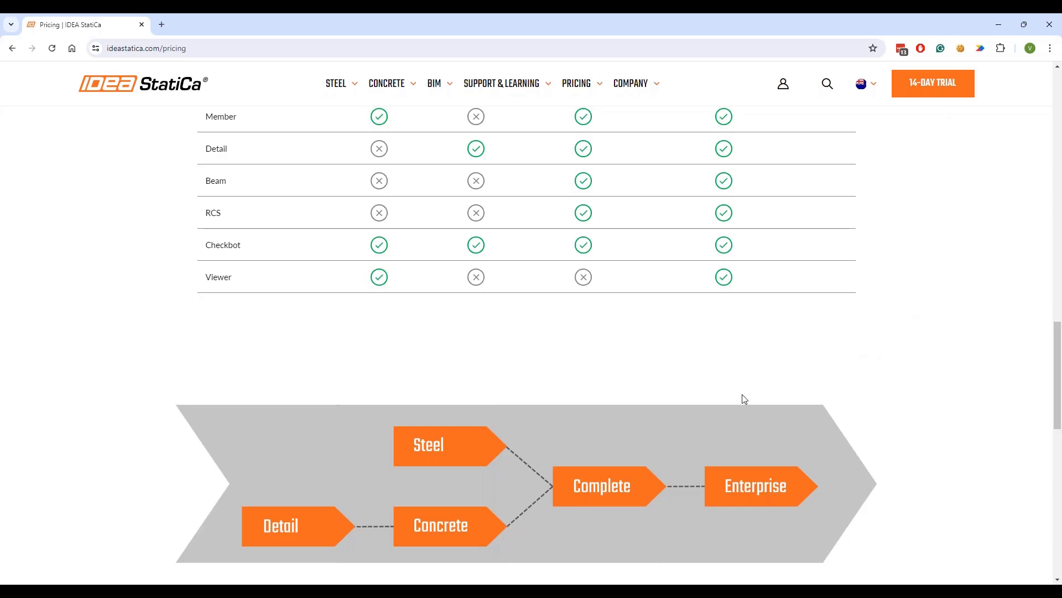
pyautogui.scroll(1, 412, 395)
pyautogui.scroll(3, 411, 394)
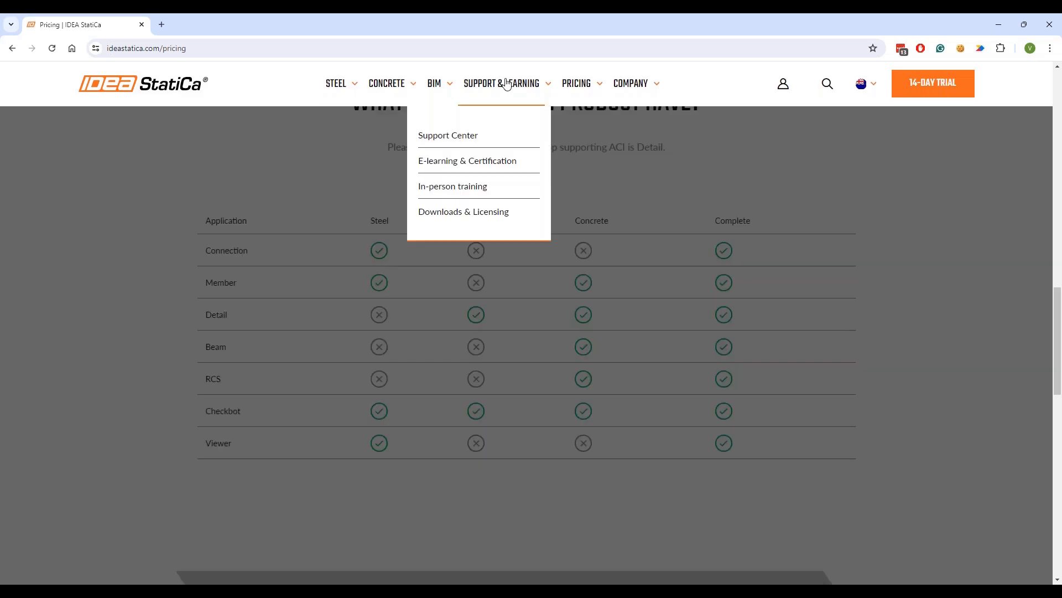
# - Go to Downloads & Licensing via Support & Learning and scroll to the resource cards
pyautogui.click(508, 85)
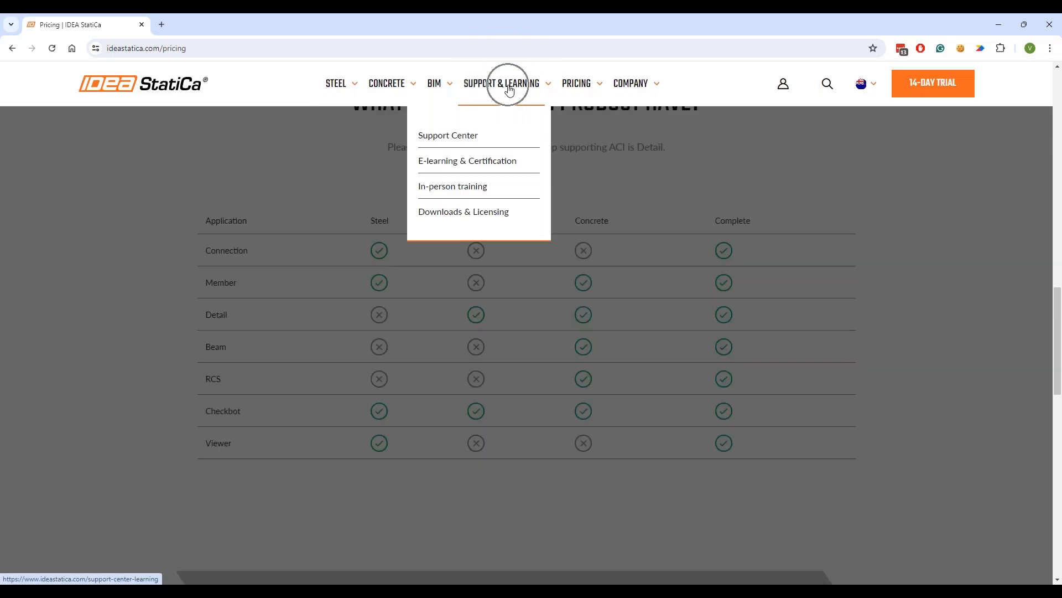
pyautogui.click(438, 214)
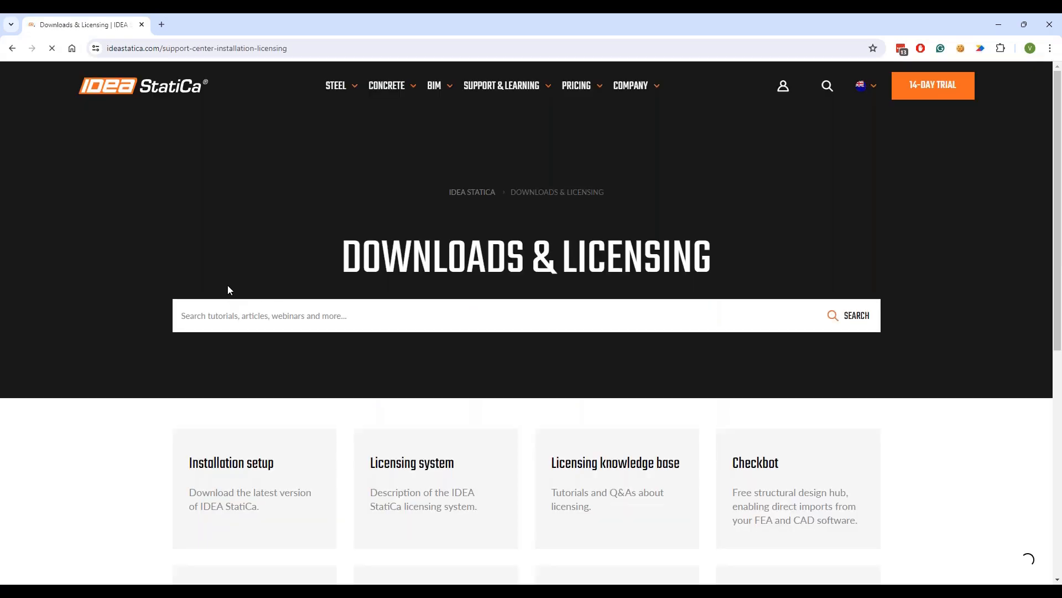
pyautogui.scroll(-3, 225, 288)
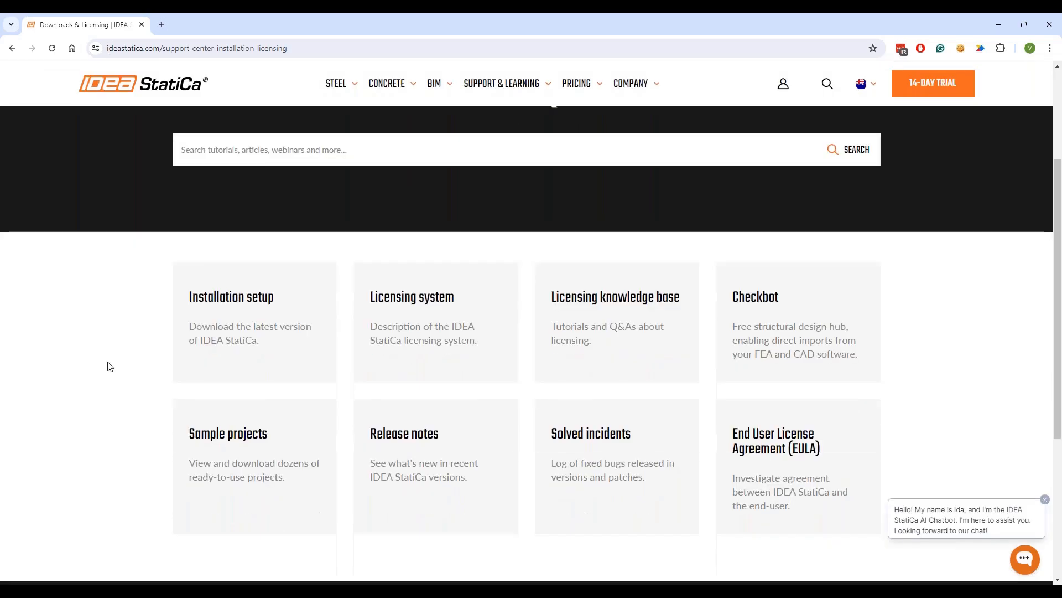
# - Open Installation setup and review current version 24.0.2.1666 and the previous versions
pyautogui.click(238, 314)
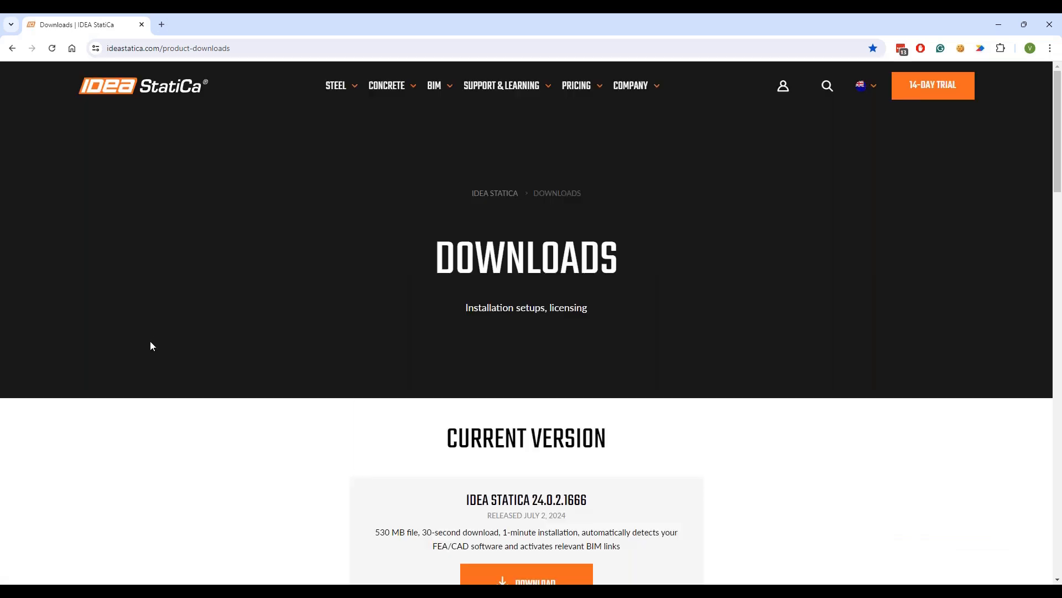
pyautogui.scroll(-3, 152, 342)
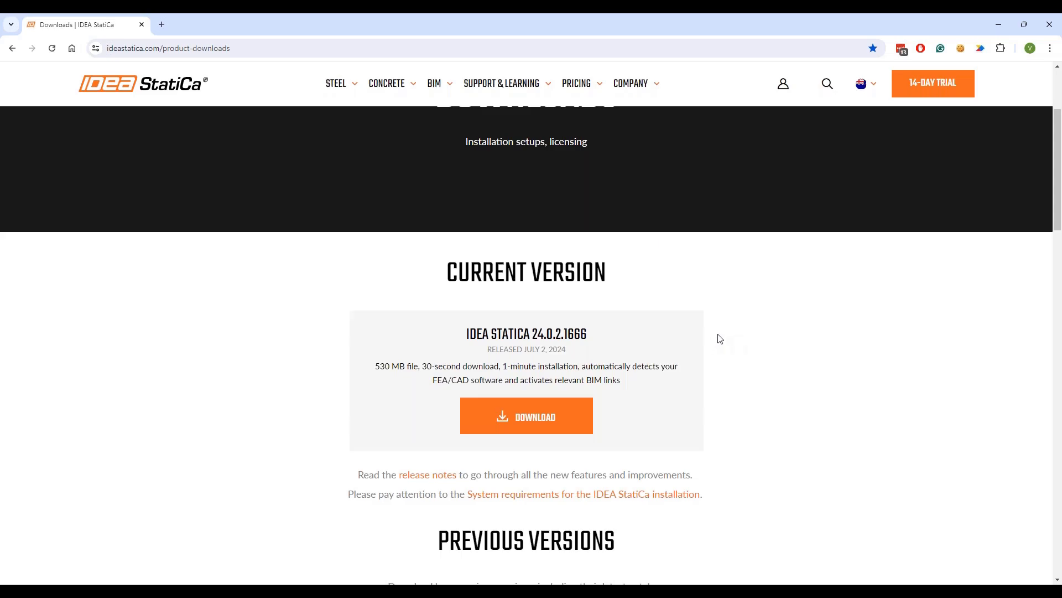
pyautogui.scroll(-5, 726, 329)
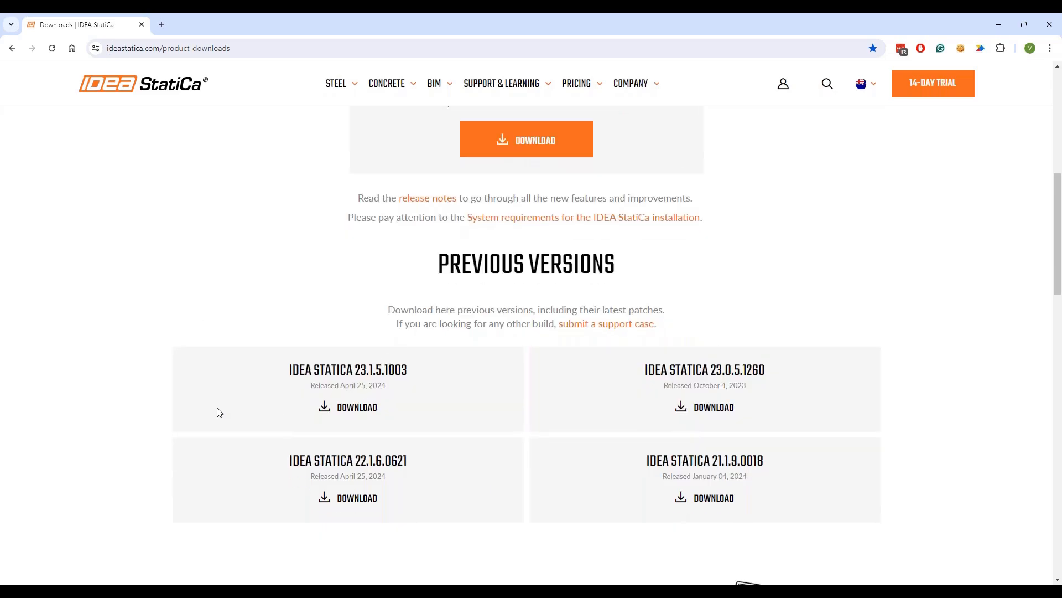
pyautogui.scroll(2, 202, 398)
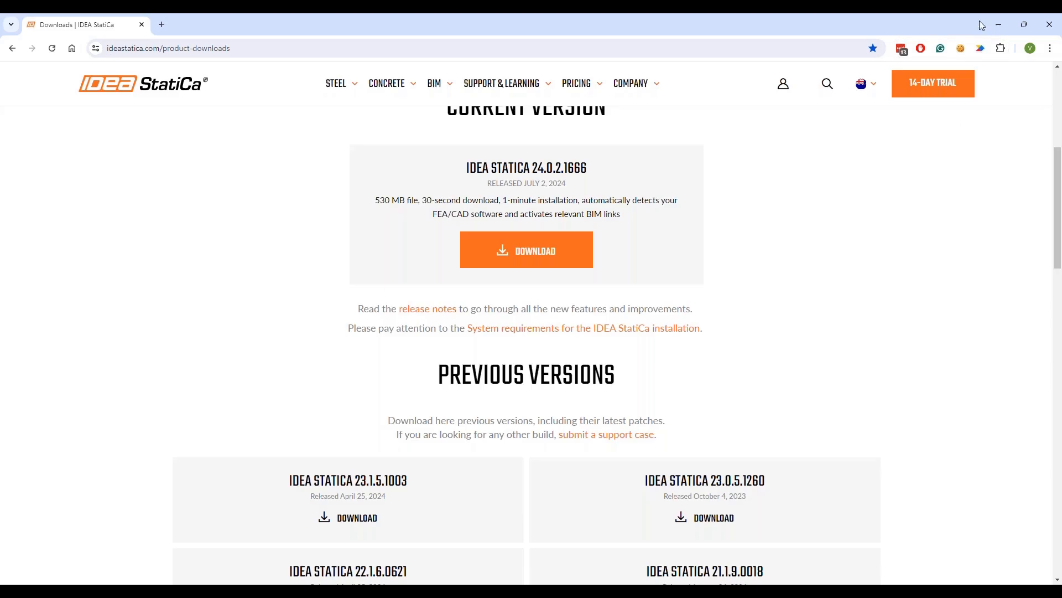
# - Bring up the IDEA StatiCa Sign In dialog, reposition it, and select the User name field
pyautogui.click(997, 28)
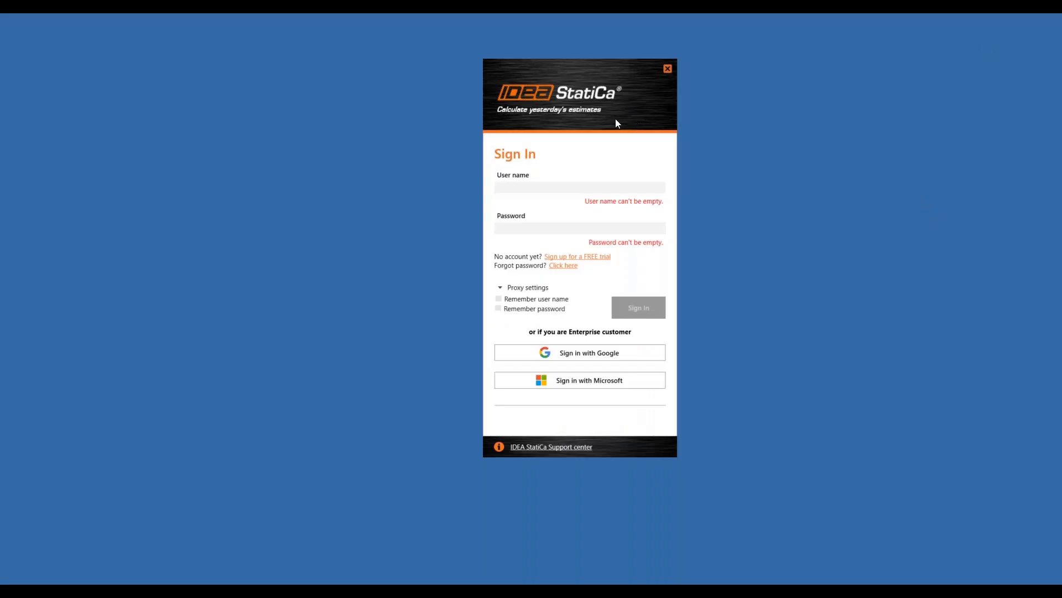
pyautogui.moveTo(577, 76); pyautogui.dragTo(537, 96)
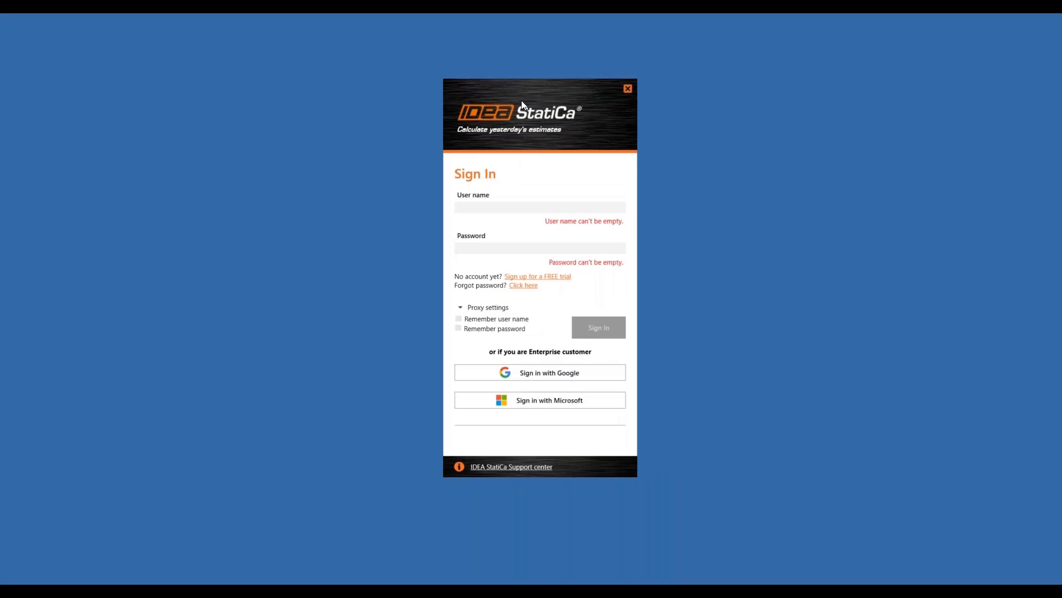
pyautogui.moveTo(523, 97); pyautogui.dragTo(519, 105)
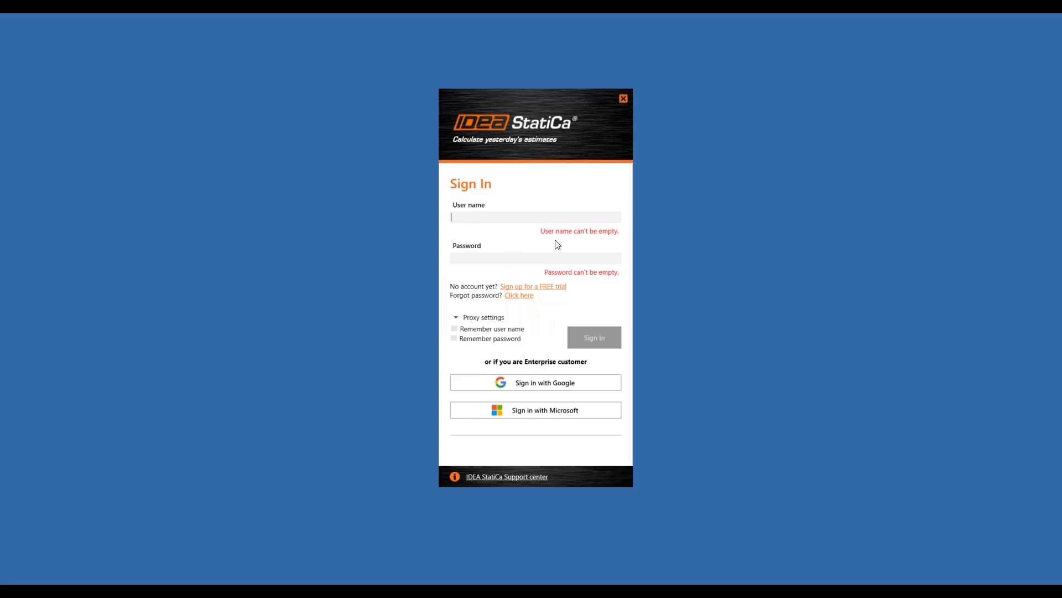
pyautogui.click(539, 217)
# - Sign in with a Microsoft account, picking the account, then close the confirmation tab
pyautogui.click(546, 411)
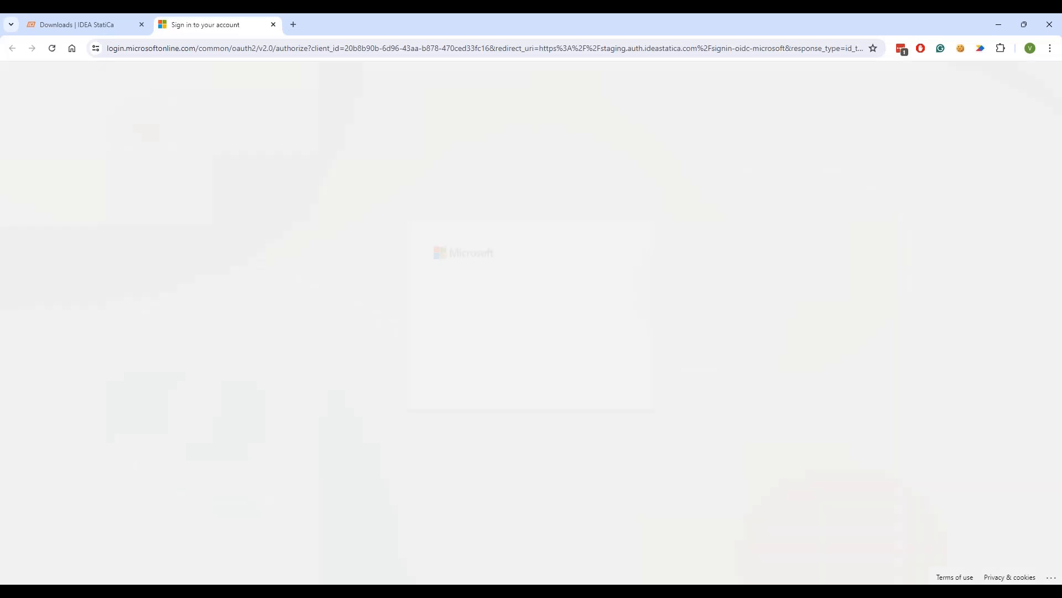
pyautogui.click(629, 332)
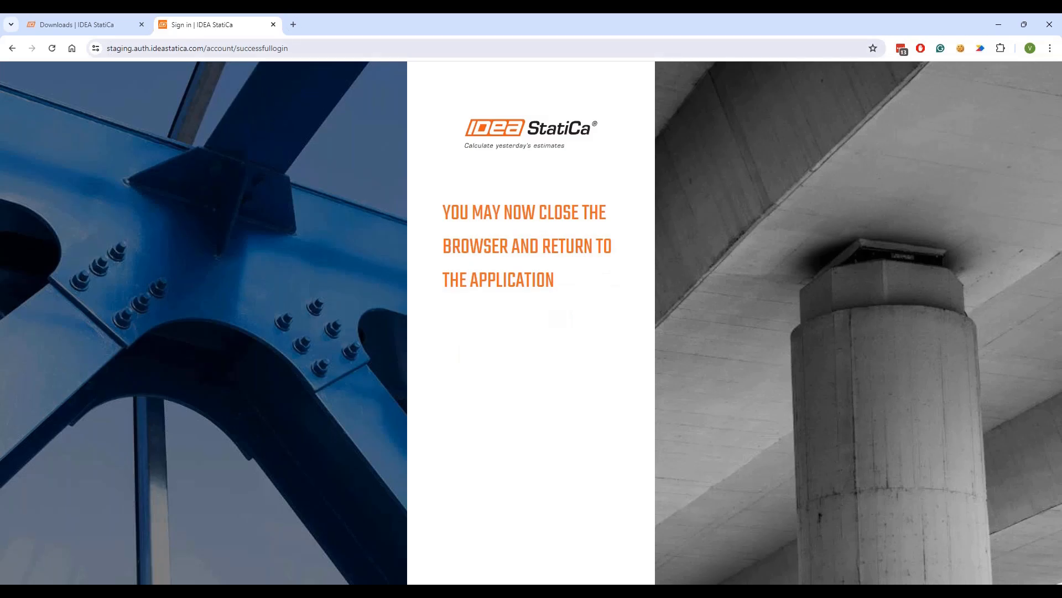
pyautogui.click(274, 24)
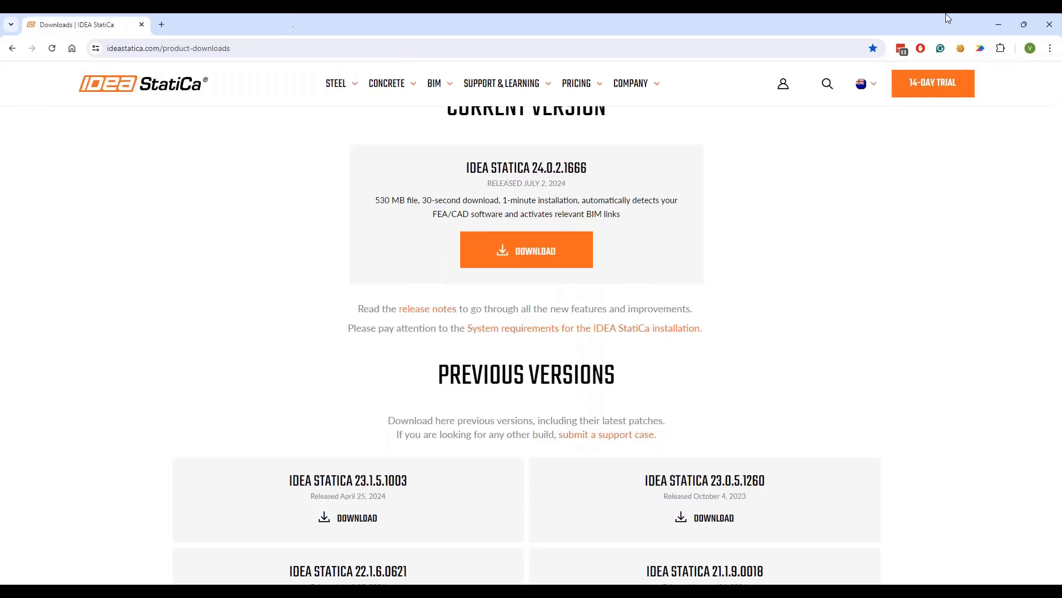
# - Return to the IDEA StatiCa launcher and nudge it right to see the signed-in status
pyautogui.click(995, 28)
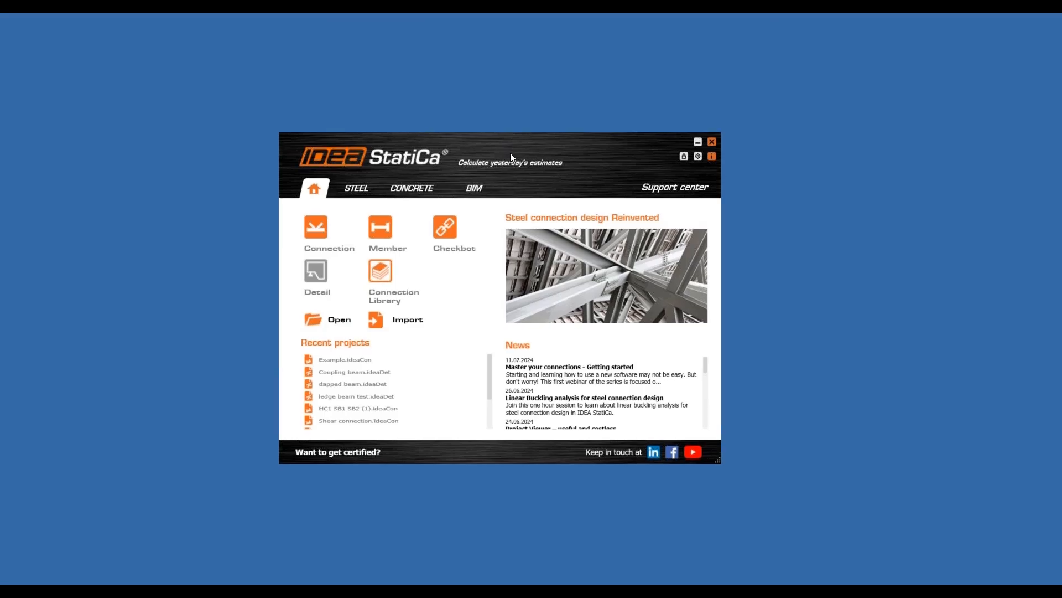
pyautogui.moveTo(510, 153); pyautogui.dragTo(520, 151)
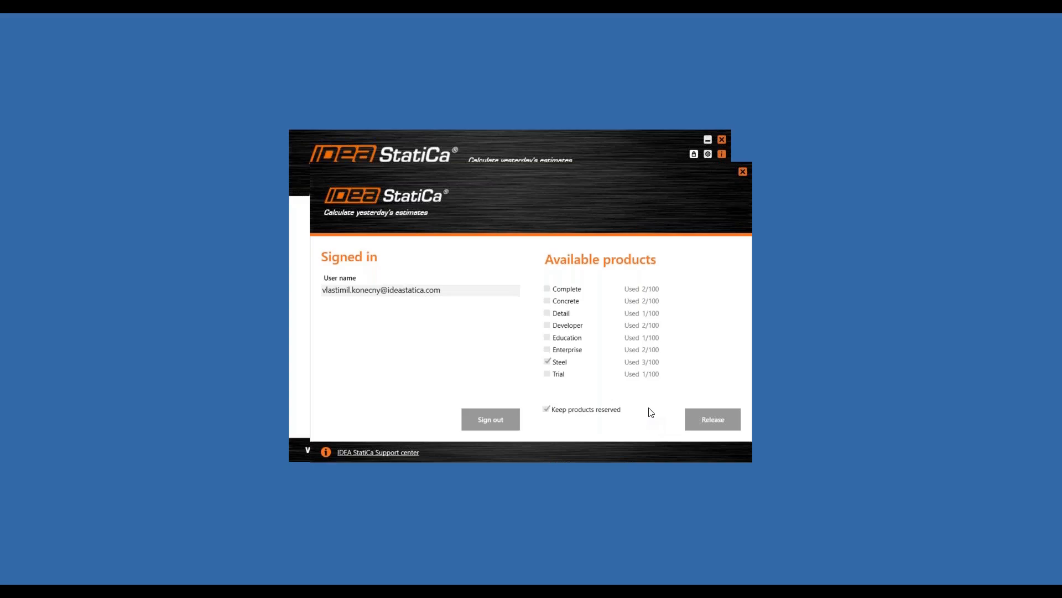
# - Release the Steel licence and untick the Steel product
pyautogui.click(708, 419)
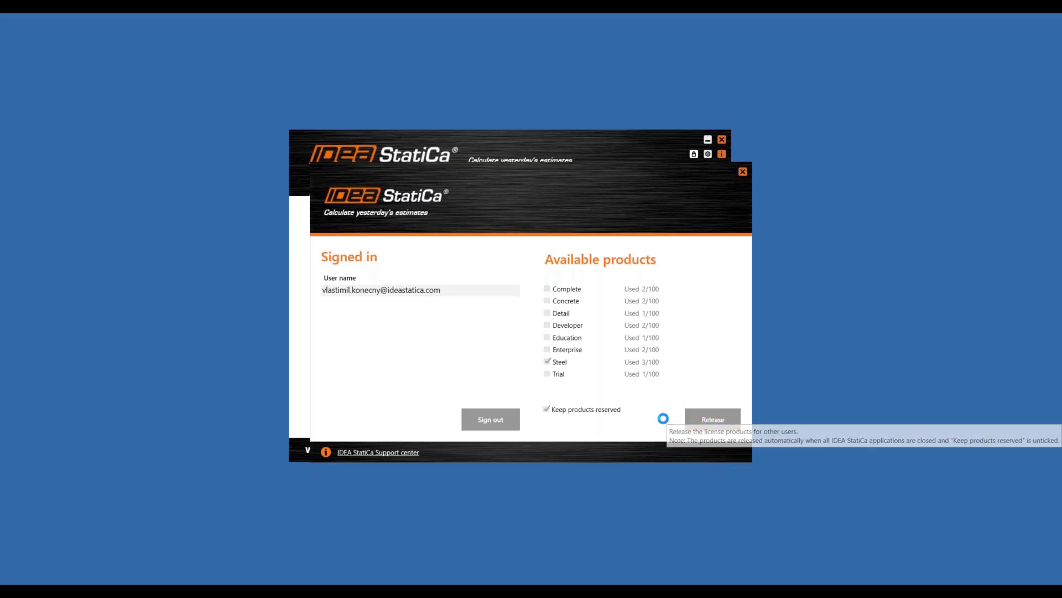
pyautogui.click(548, 363)
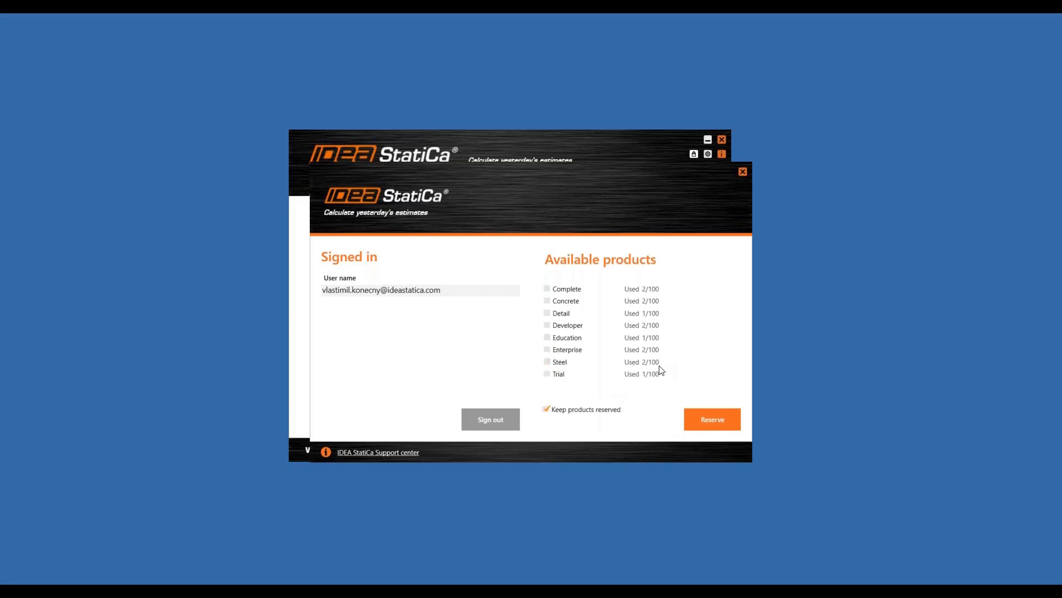
pyautogui.moveTo(660, 370)
# - Reserve the Steel licence, close the licence panel, and keep English as the interface language
pyautogui.click(549, 363)
pyautogui.click(742, 172)
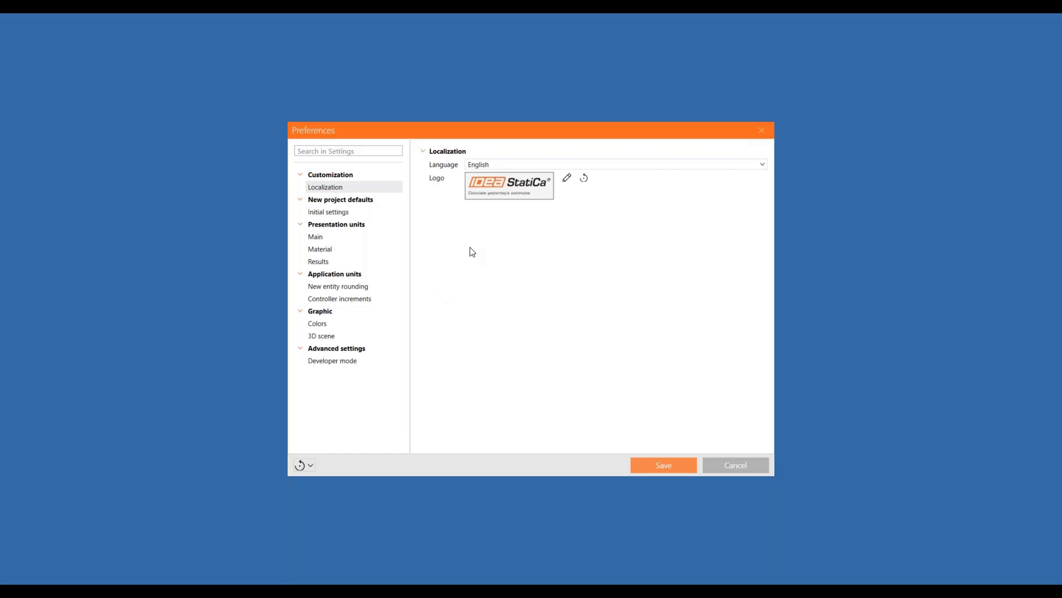
pyautogui.click(639, 166)
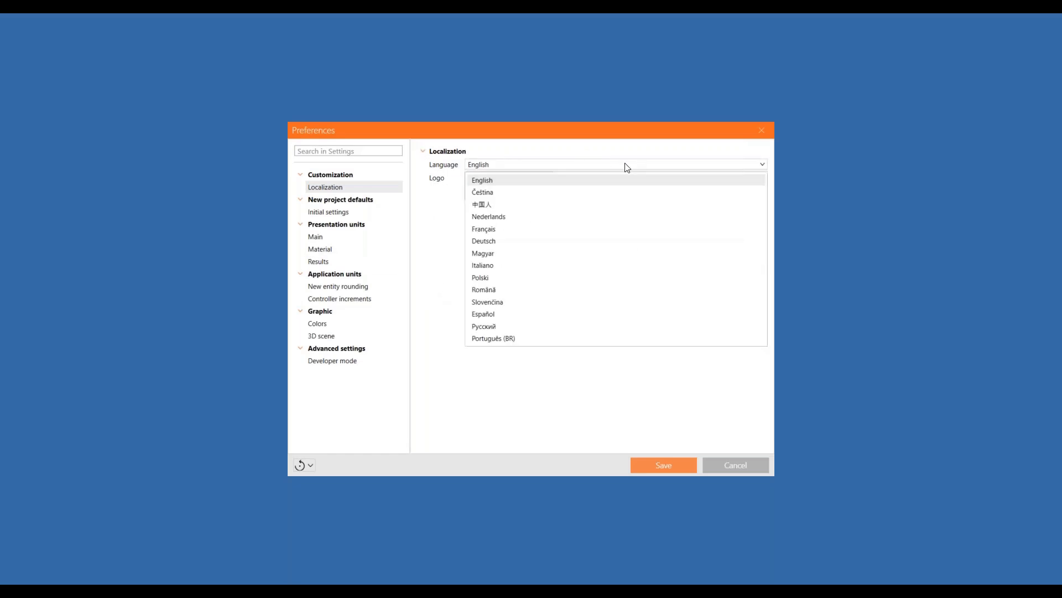
# - Review Initial settings, Main, Material and Results units, New entity rounding, and Controller increments (weld 0.5 mm)
pyautogui.click(451, 264)
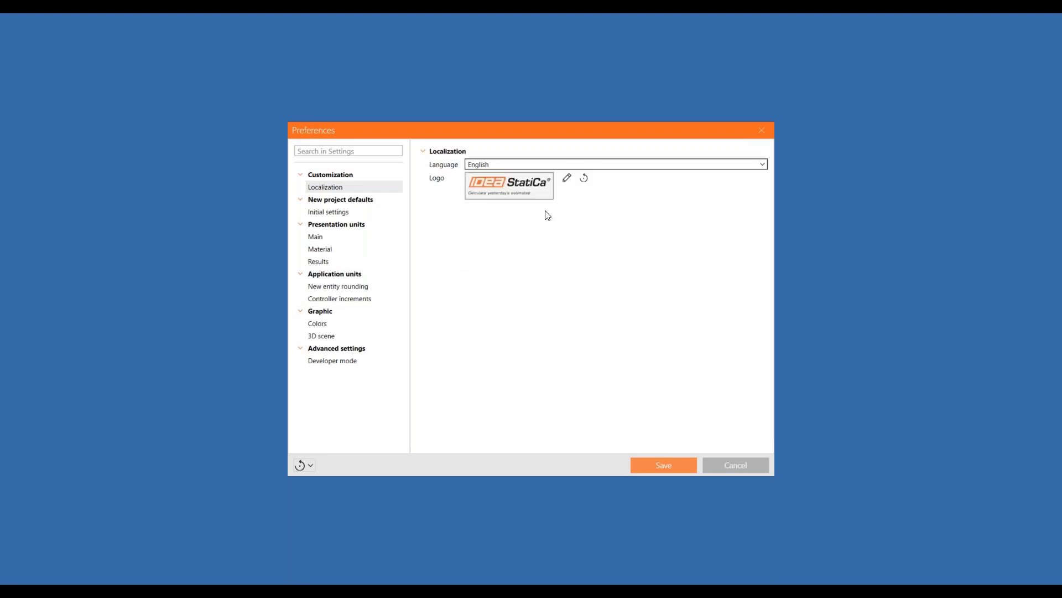
pyautogui.click(326, 213)
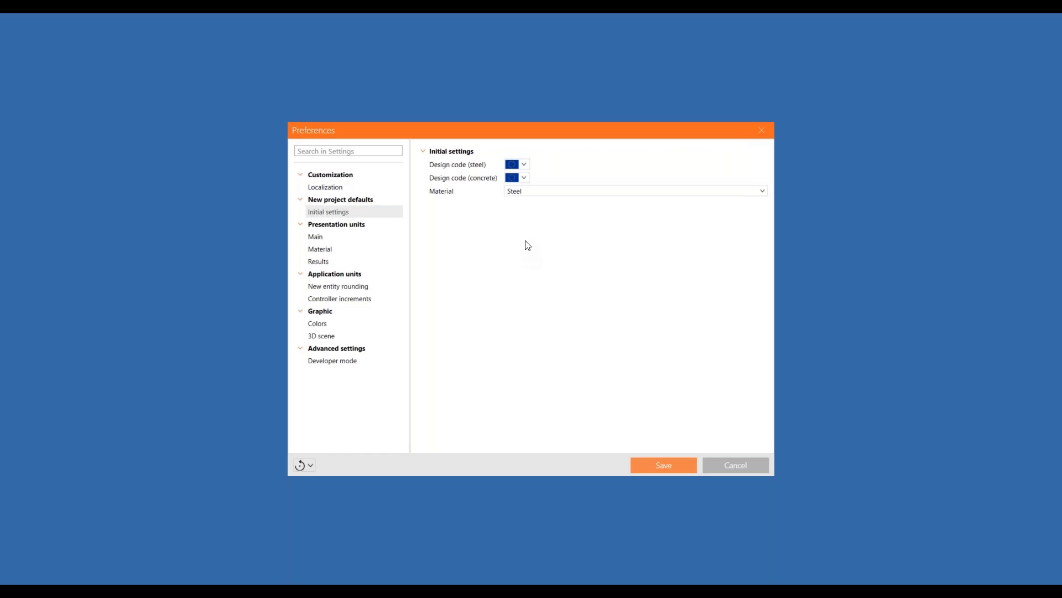
pyautogui.click(330, 237)
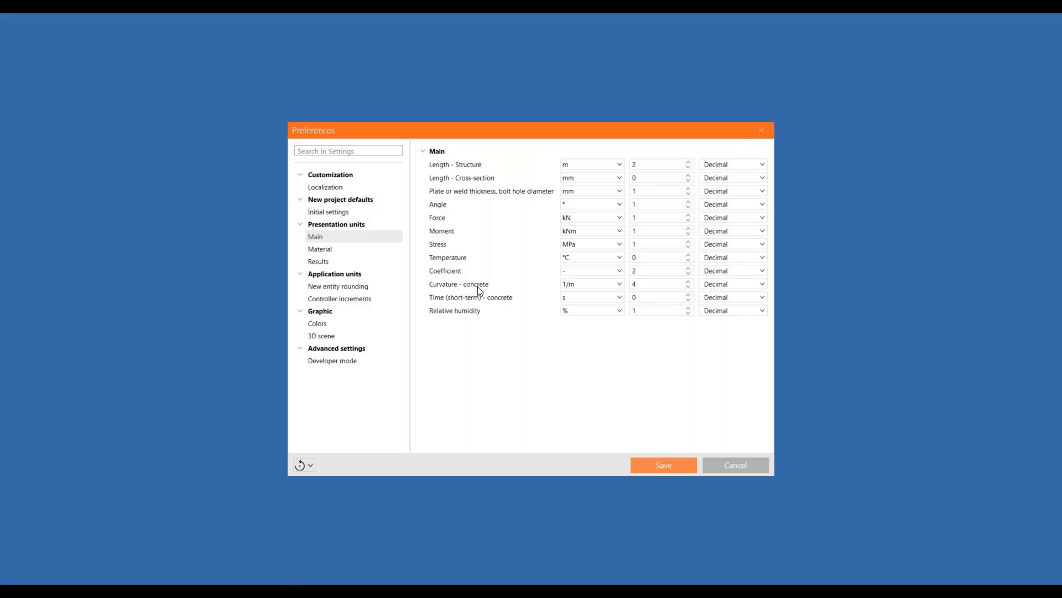
pyautogui.click(339, 253)
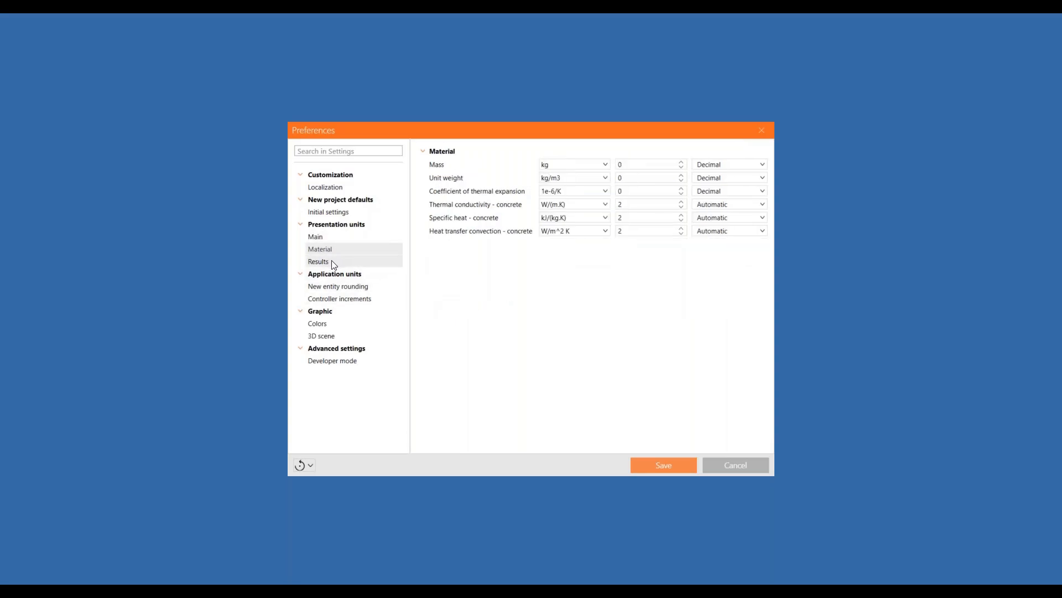
pyautogui.click(333, 263)
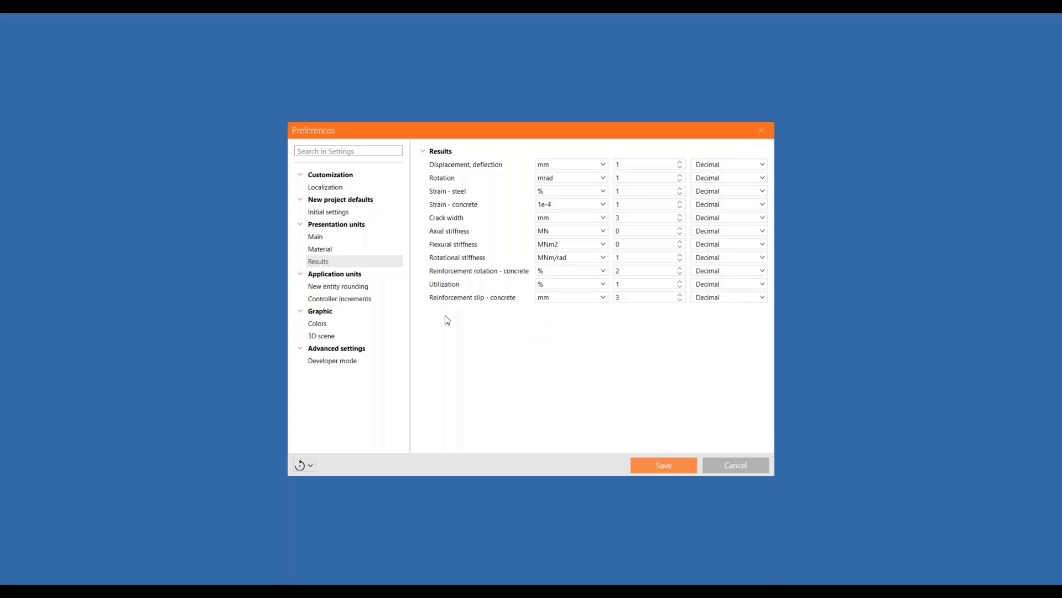
pyautogui.click(349, 286)
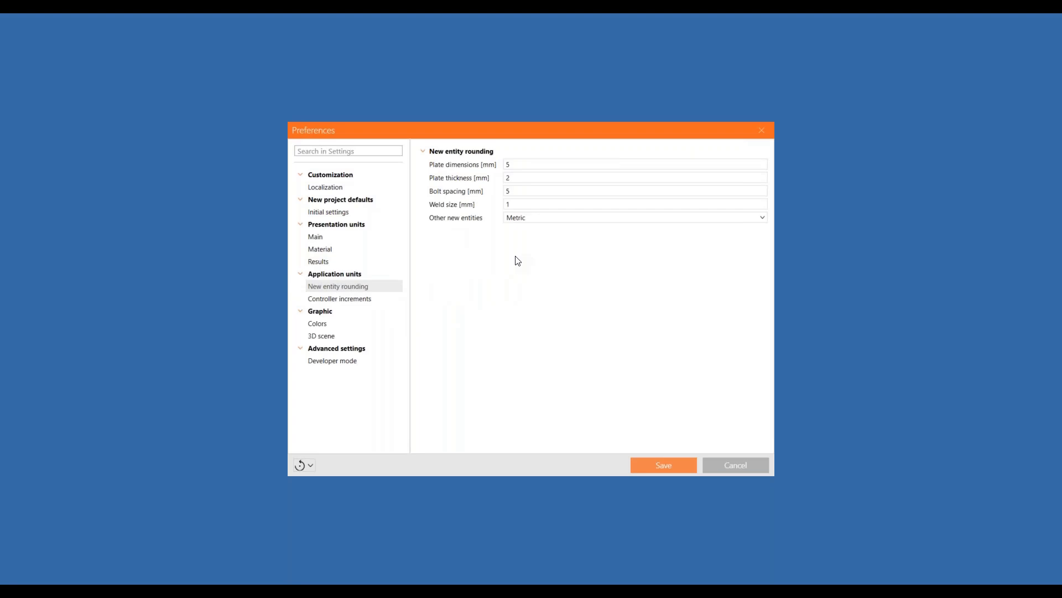
pyautogui.click(372, 299)
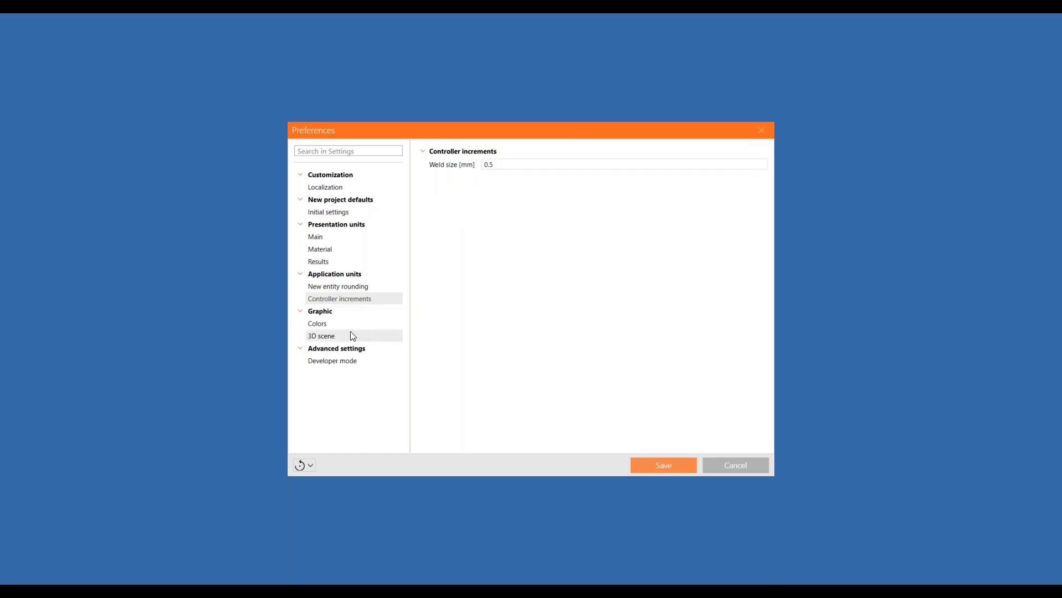
# - Review the Colours and 3D scene preferences, then Developer mode with the Developer tab left disabled
pyautogui.click(335, 324)
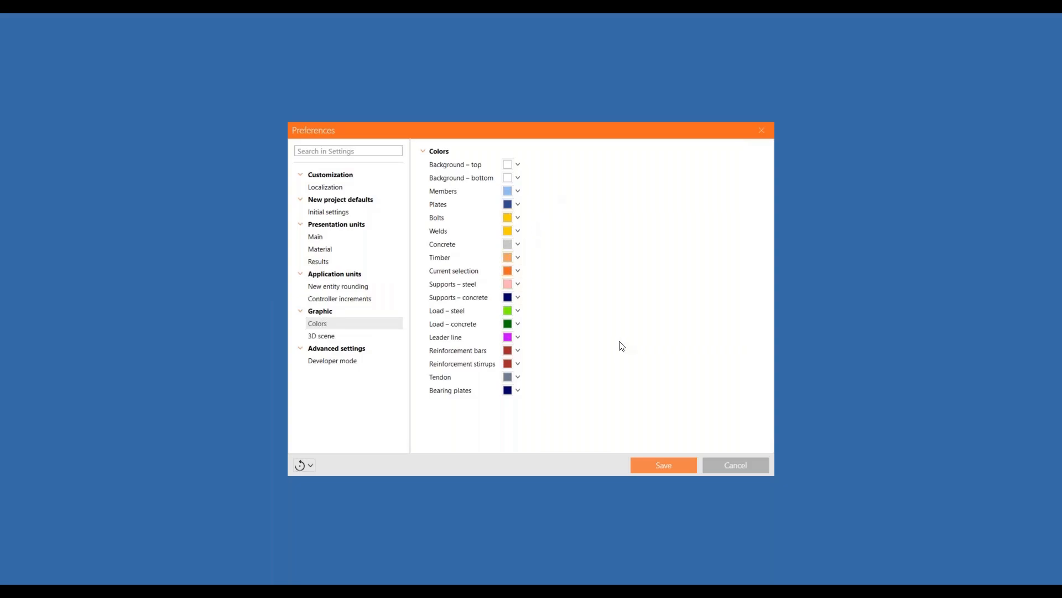
pyautogui.click(327, 336)
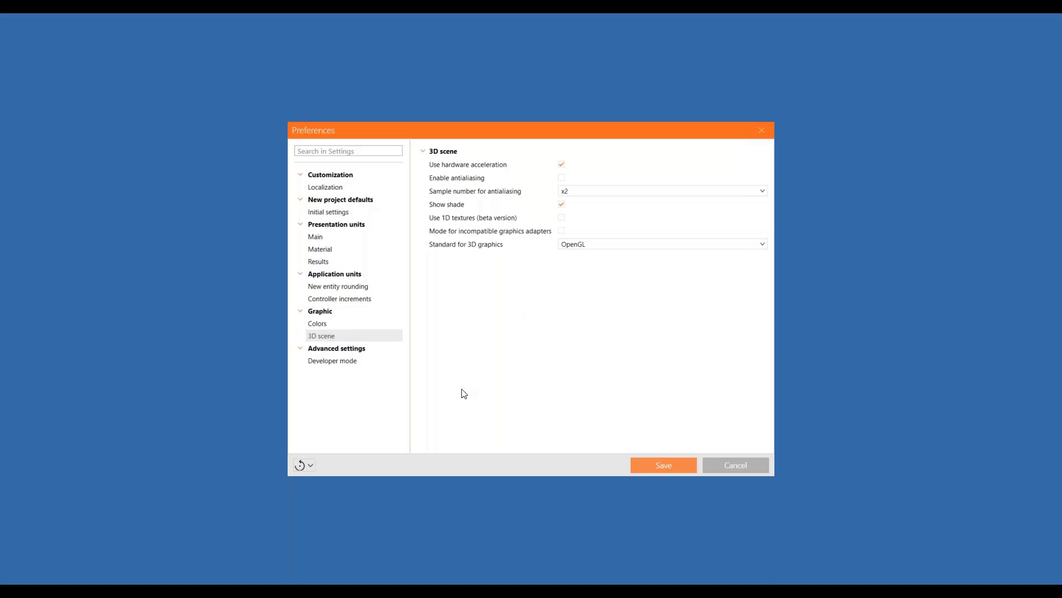
pyautogui.click(319, 364)
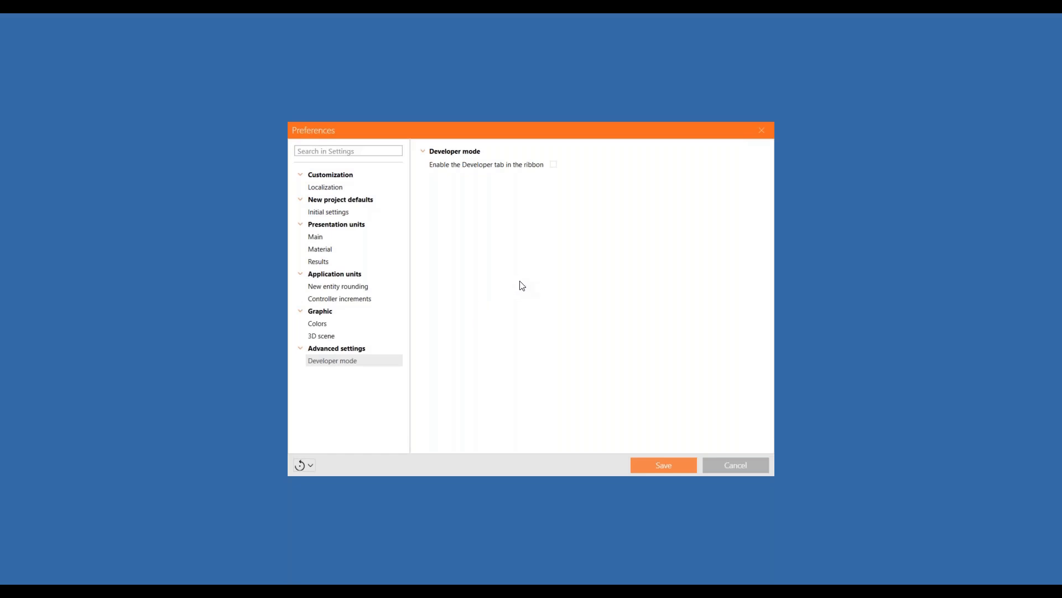
# - Cancel Preferences, browse the STEEL, CONCRETE and BIM app pages, then launch Steel Connection
pyautogui.click(739, 466)
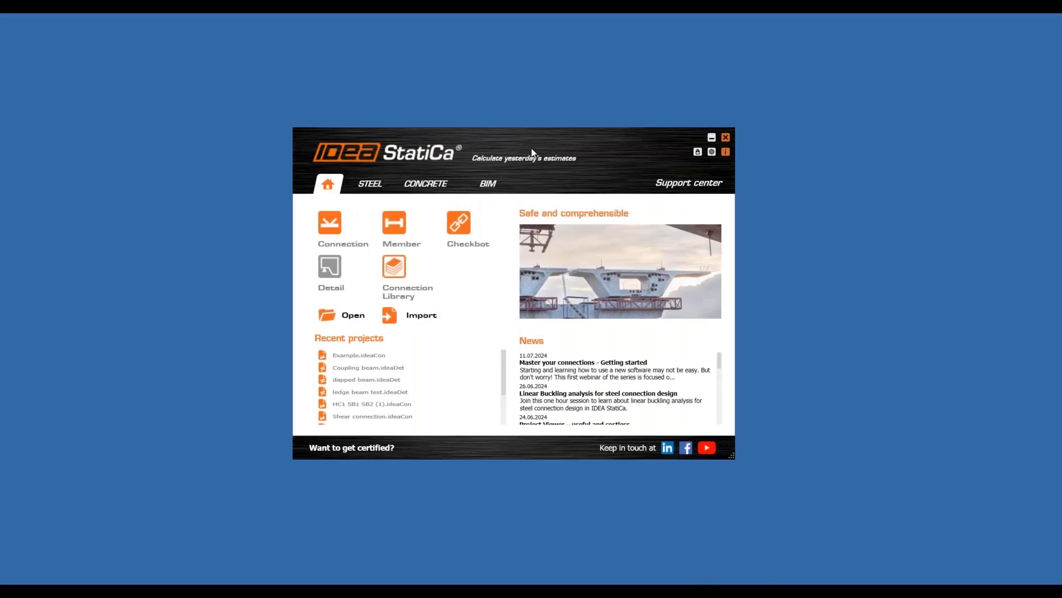
pyautogui.moveTo(531, 148); pyautogui.dragTo(545, 137)
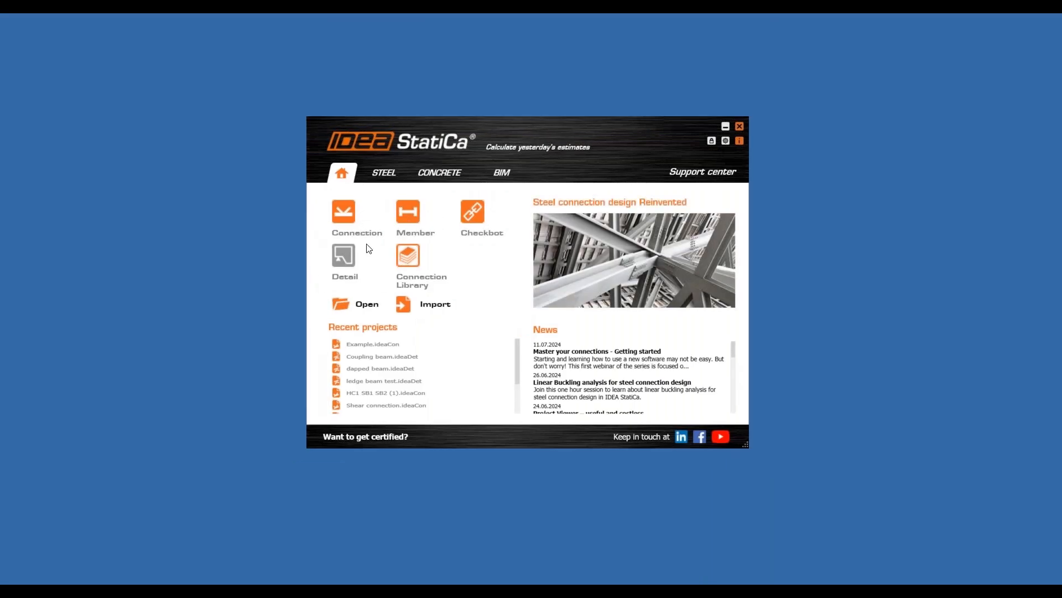
pyautogui.click(385, 174)
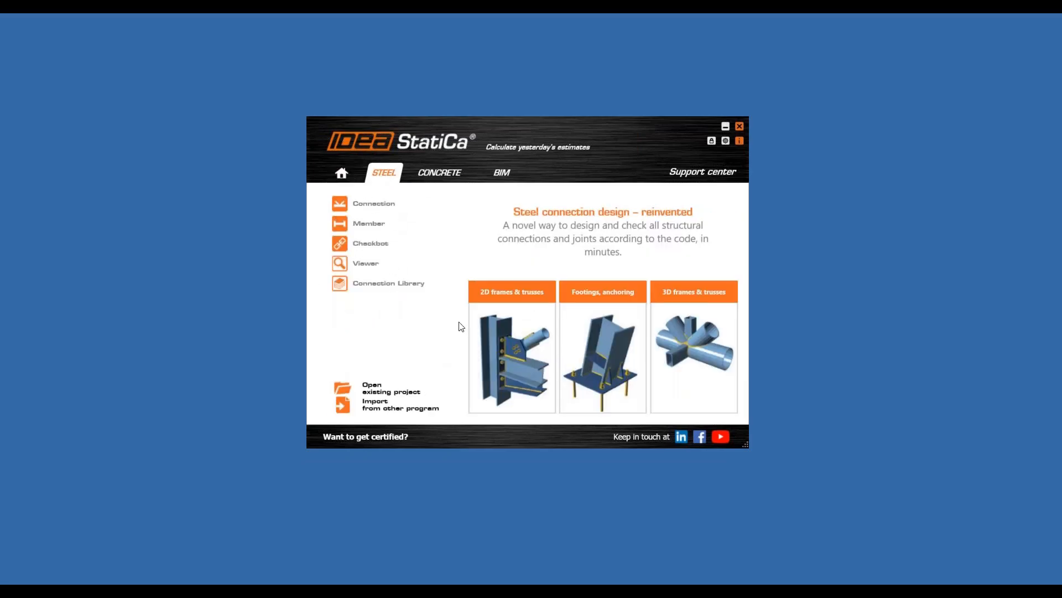
pyautogui.click(439, 173)
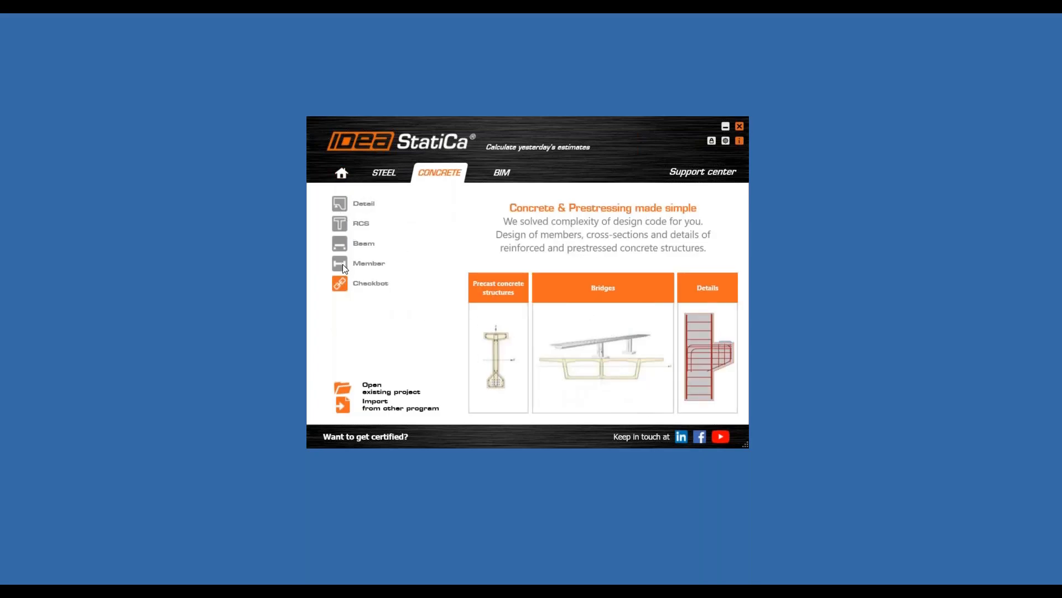
pyautogui.click(509, 175)
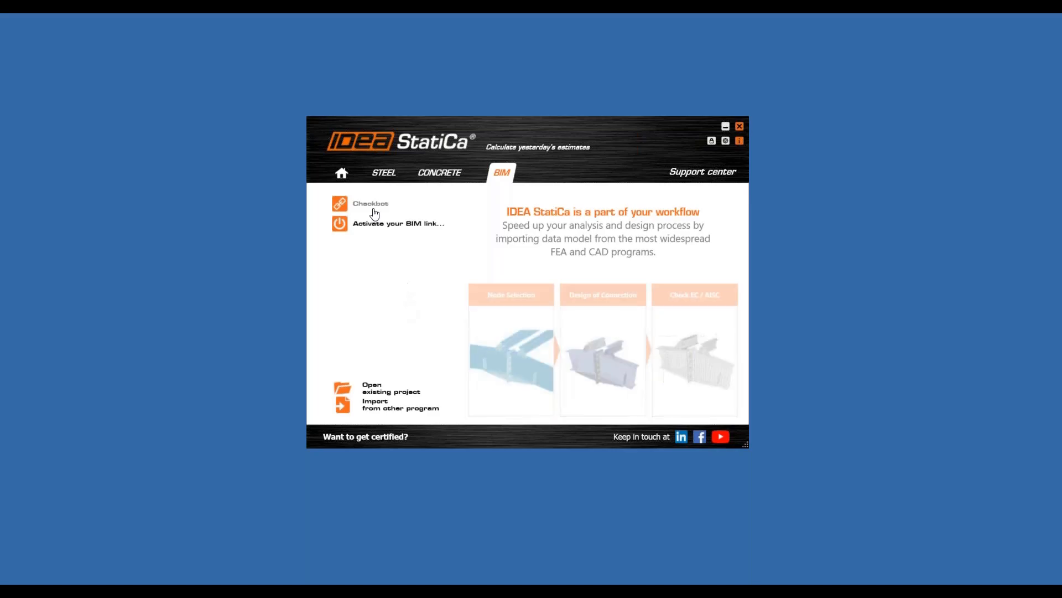
pyautogui.click(384, 173)
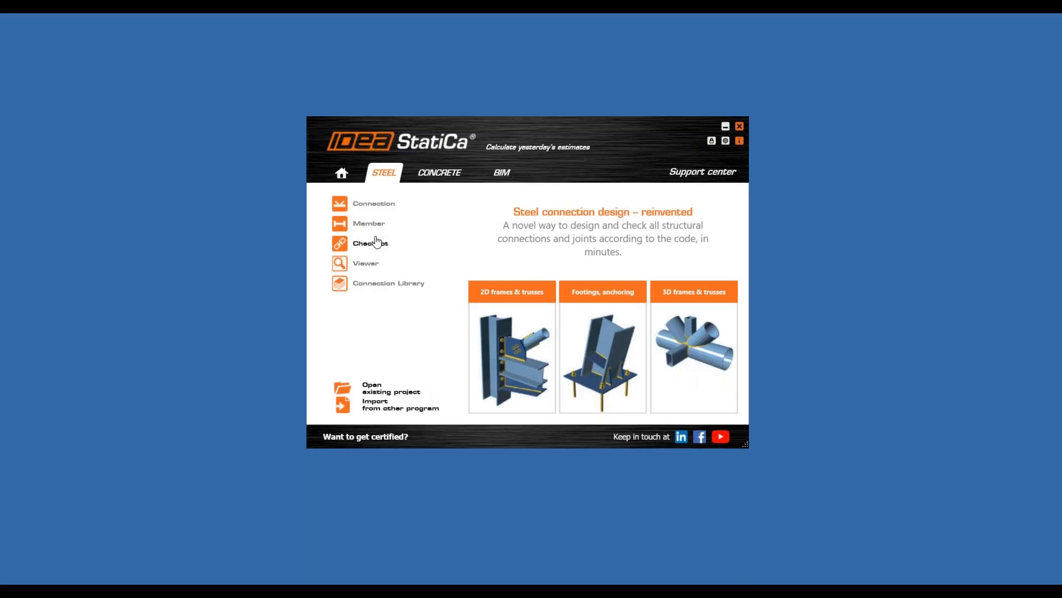
pyautogui.click(376, 203)
# - Start a new Connection project with S 355 welds and the Eurocode design code
pyautogui.click(376, 203)
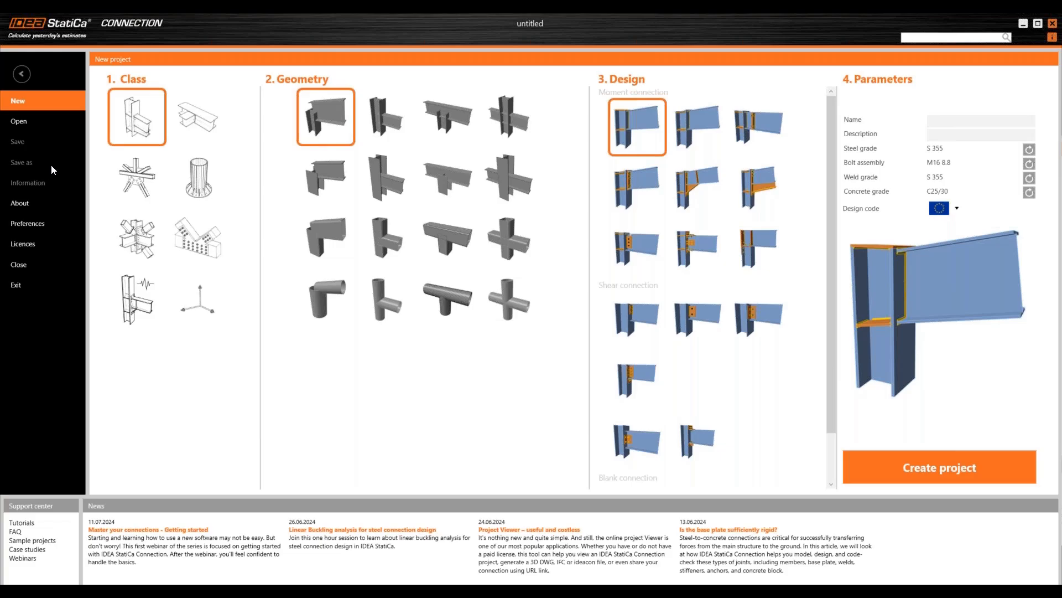
# - Check the About page for version 24.0.2.1666, then view and close the licence overview
pyautogui.click(46, 202)
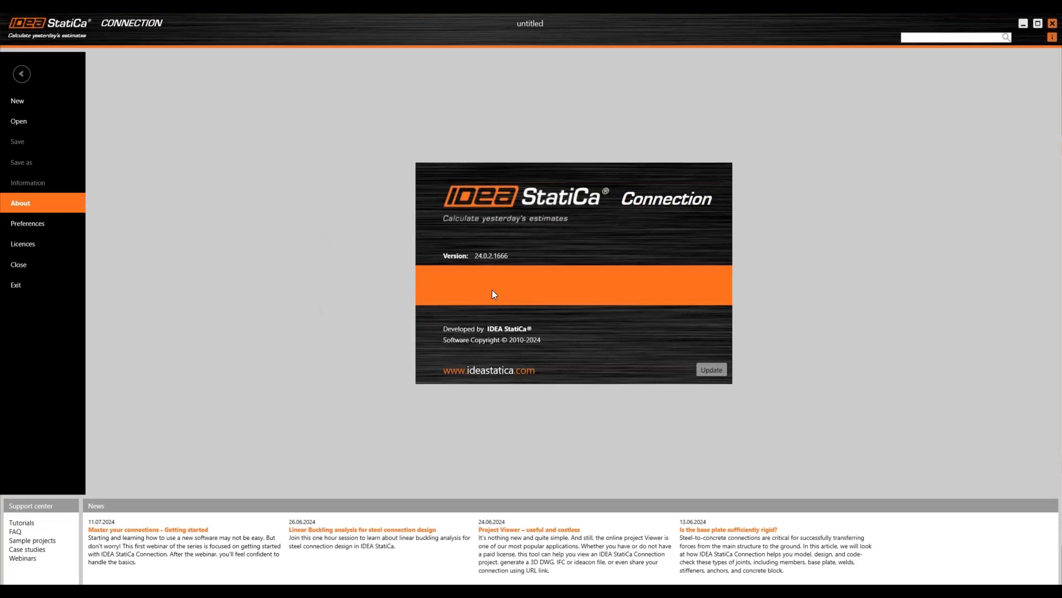
pyautogui.click(493, 260)
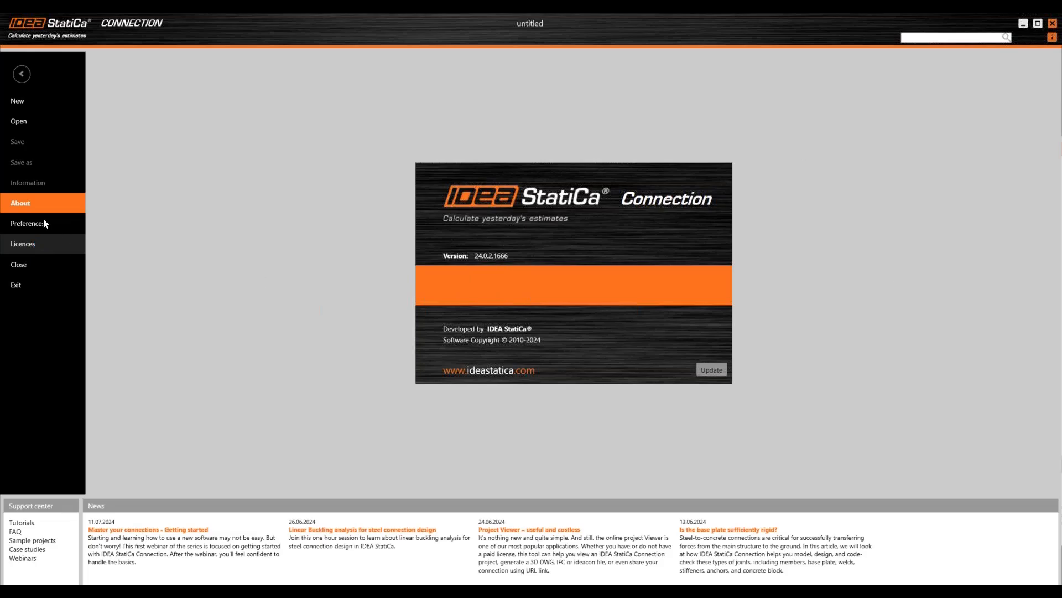
pyautogui.click(29, 249)
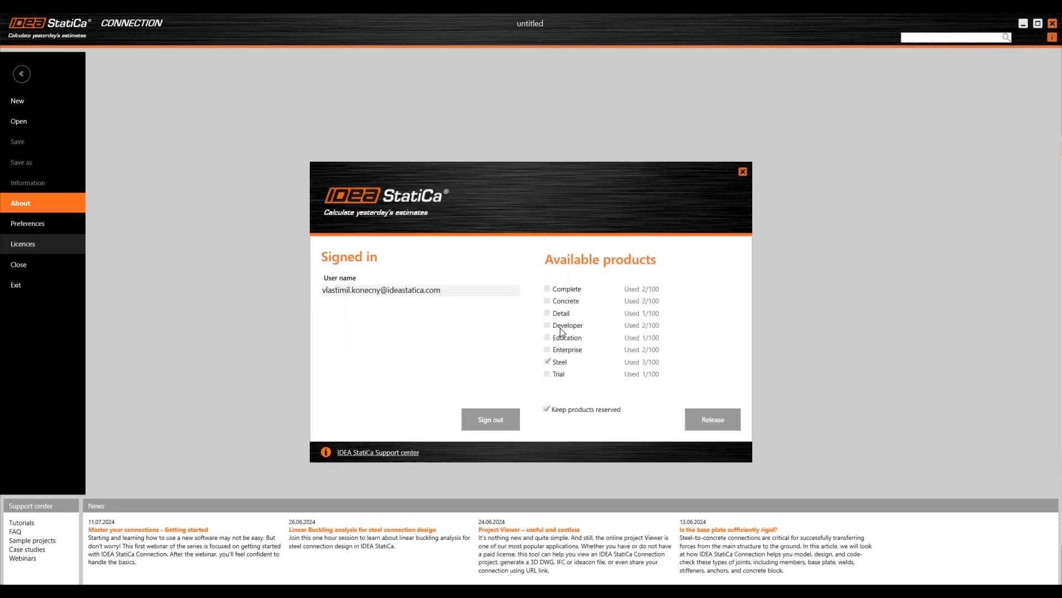
pyautogui.click(742, 173)
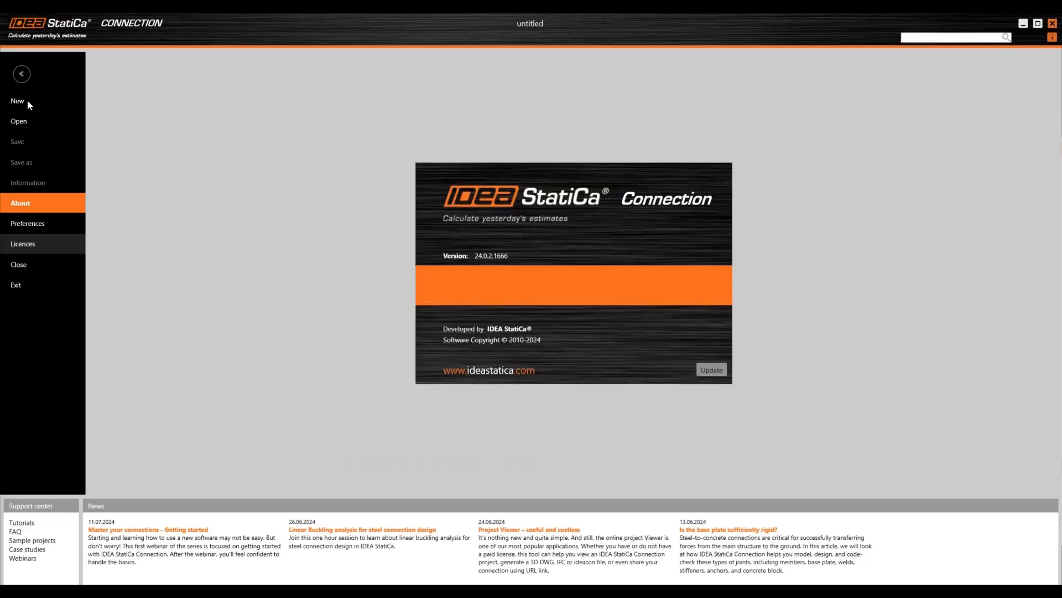
# - Go back to New to show the beam-to-column class, geometry and moment-connection design choices
pyautogui.click(29, 101)
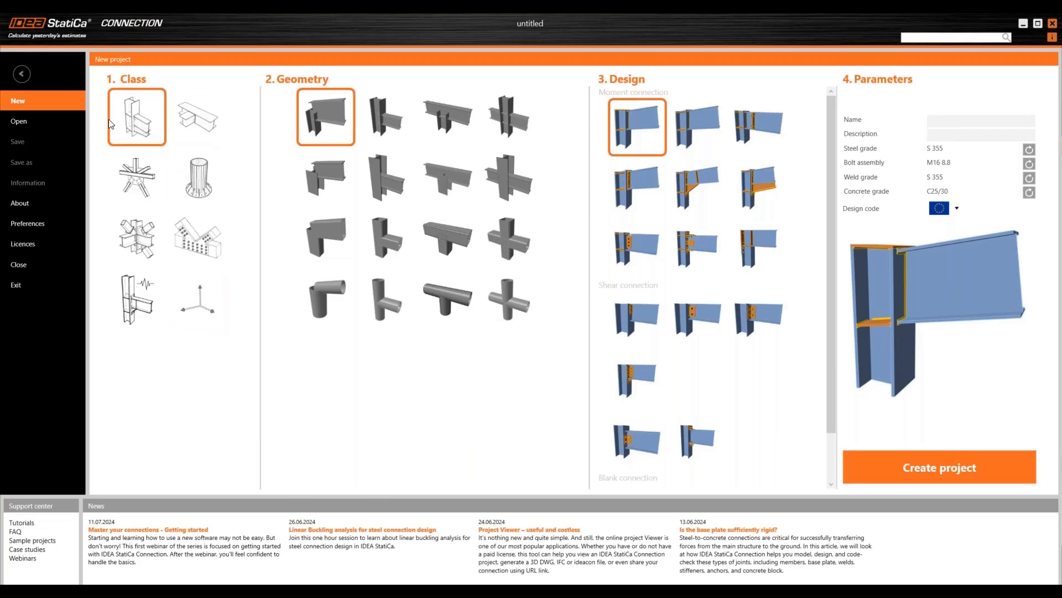
# - Preview the beam-to-beam, truss, column base, multi-member and seismic connection classes
pyautogui.click(204, 123)
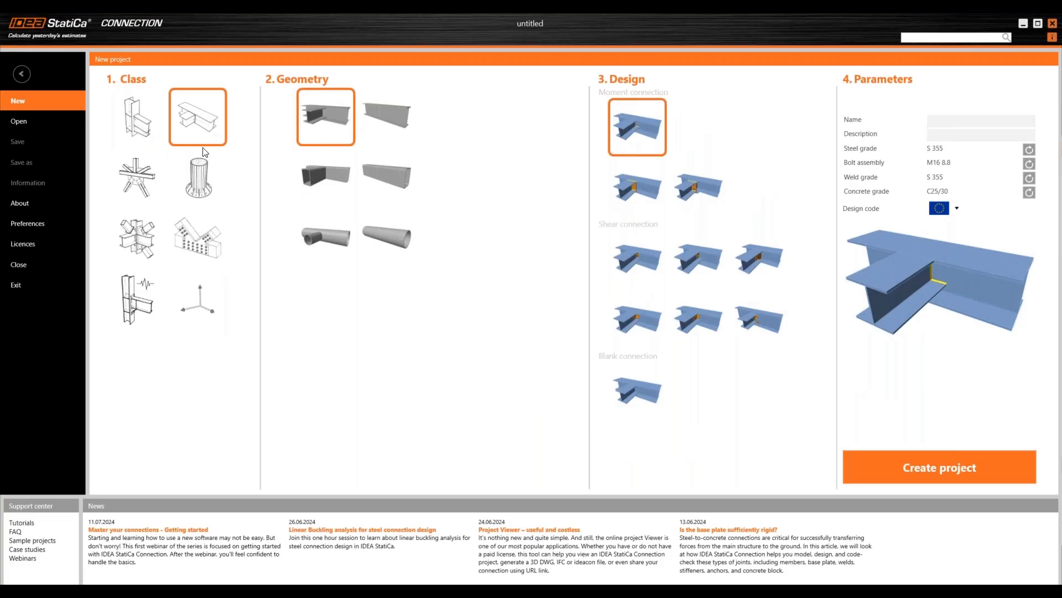
pyautogui.click(142, 176)
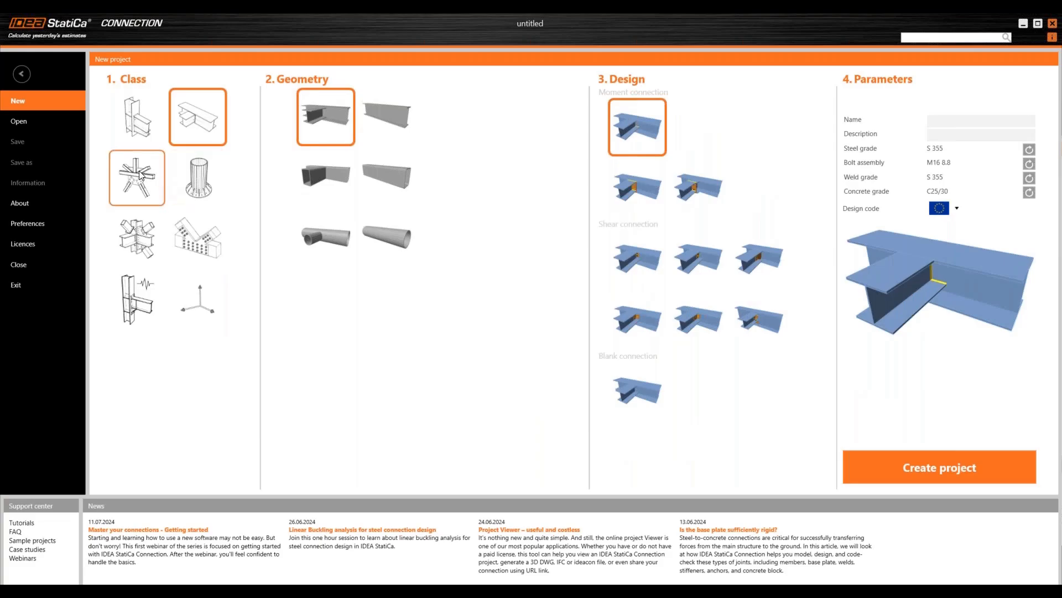
pyautogui.click(212, 182)
pyautogui.click(147, 243)
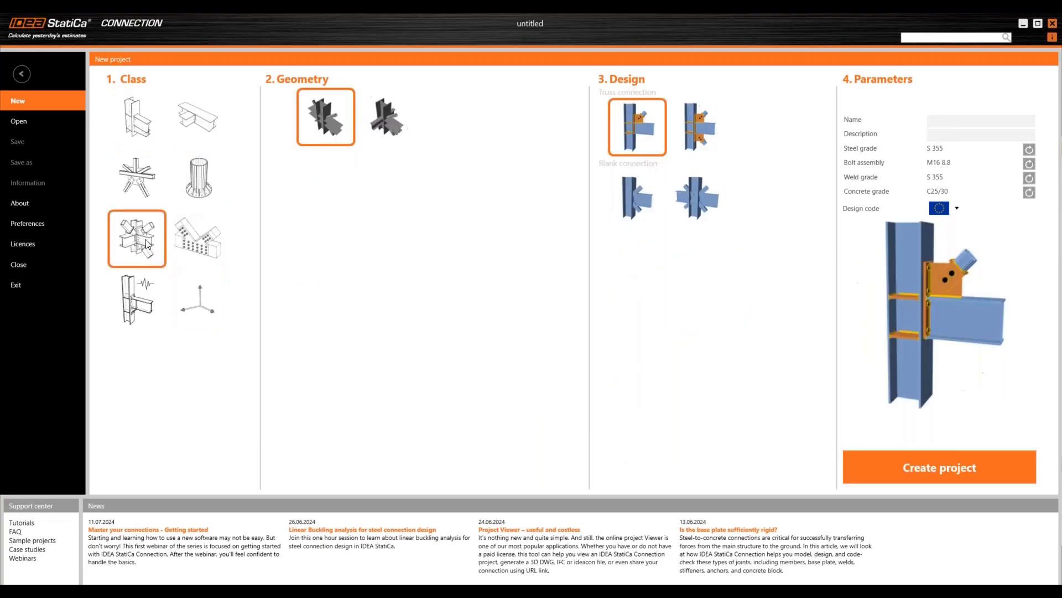
pyautogui.click(191, 230)
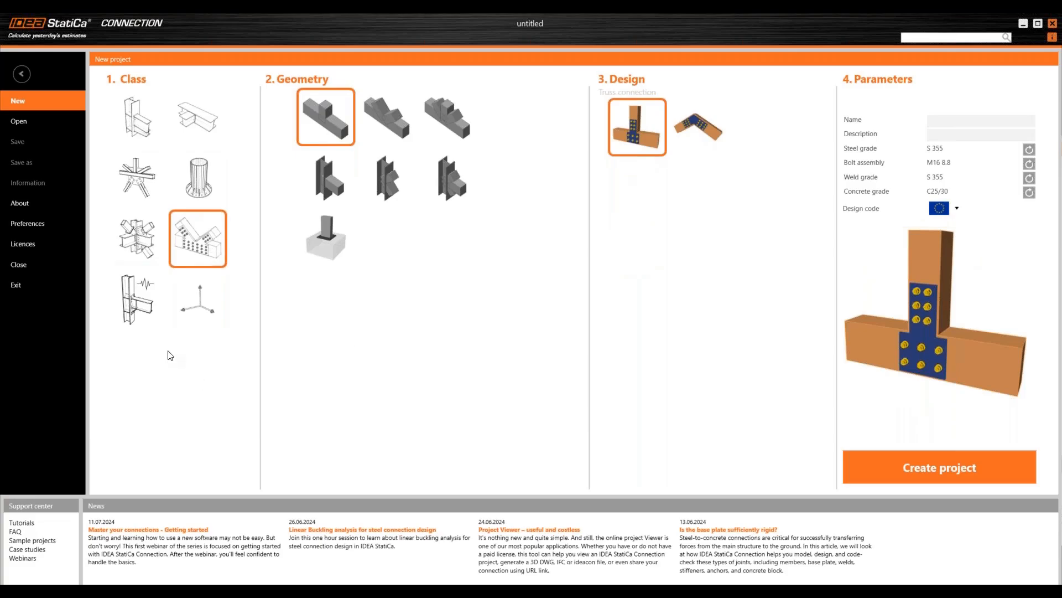
pyautogui.click(142, 304)
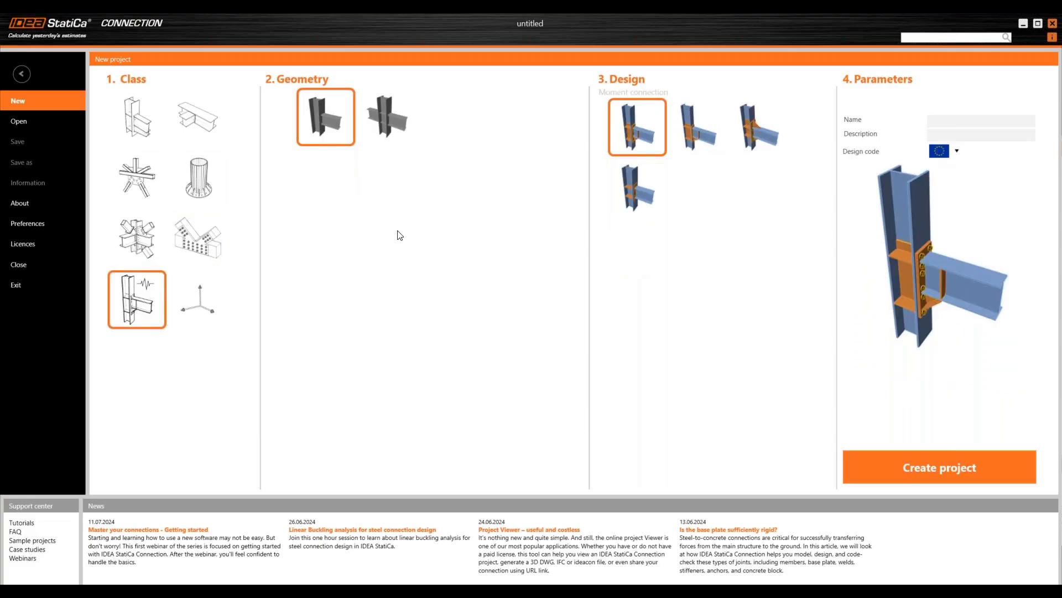
# - Switch the design code to US AISC 360-22 (LRFD) and return to the beam-to-column class
pyautogui.click(938, 154)
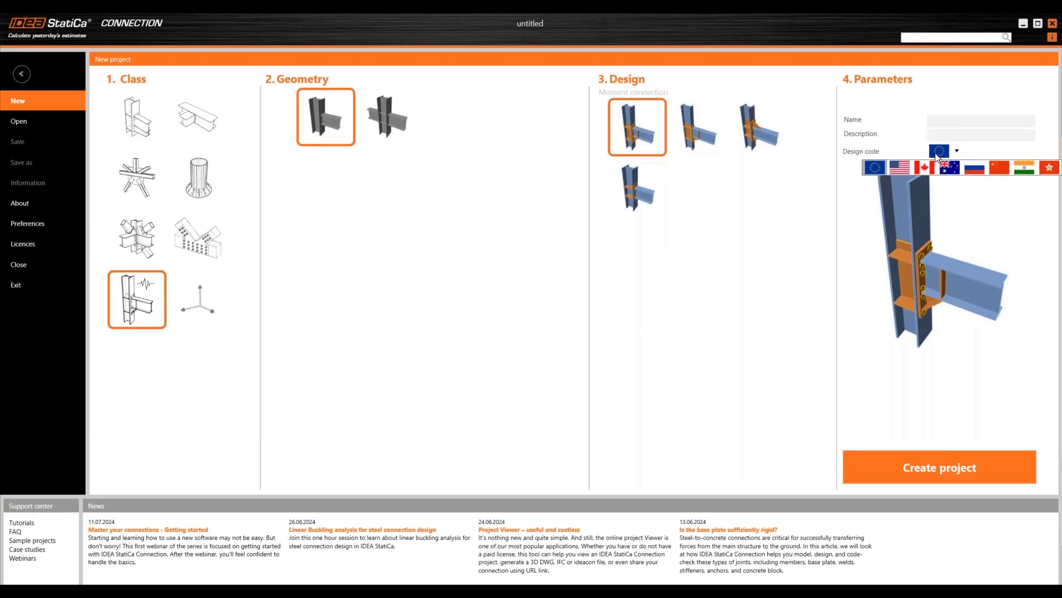
pyautogui.click(903, 166)
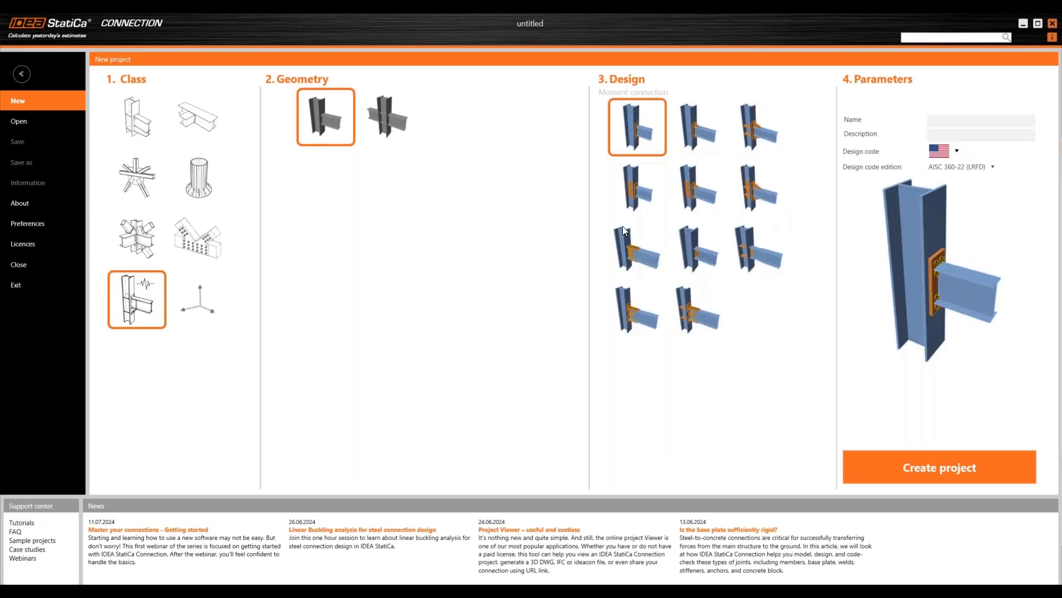
pyautogui.click(376, 111)
pyautogui.click(343, 124)
pyautogui.click(204, 318)
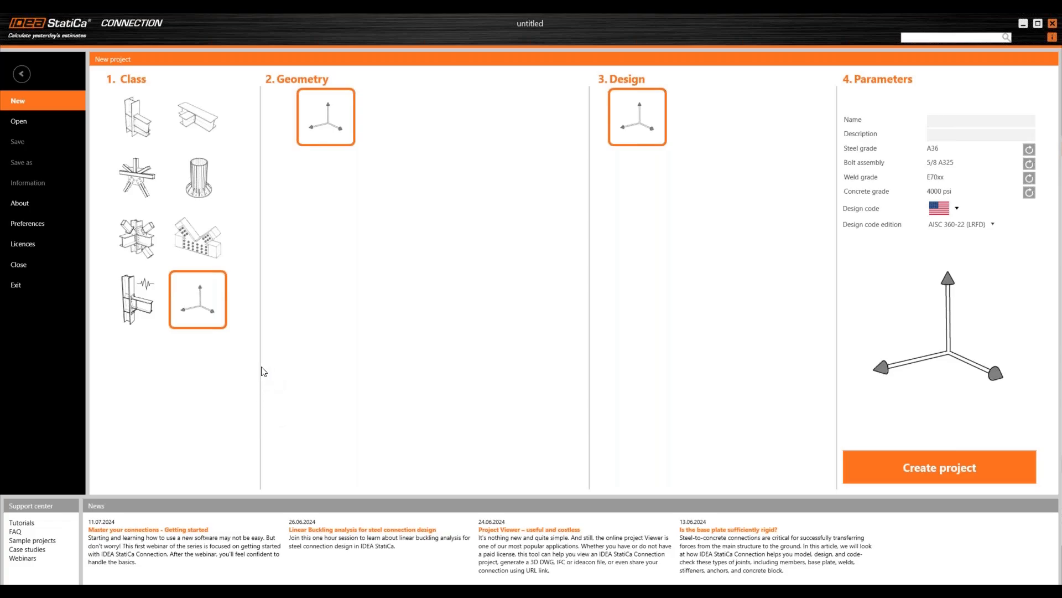
pyautogui.click(140, 125)
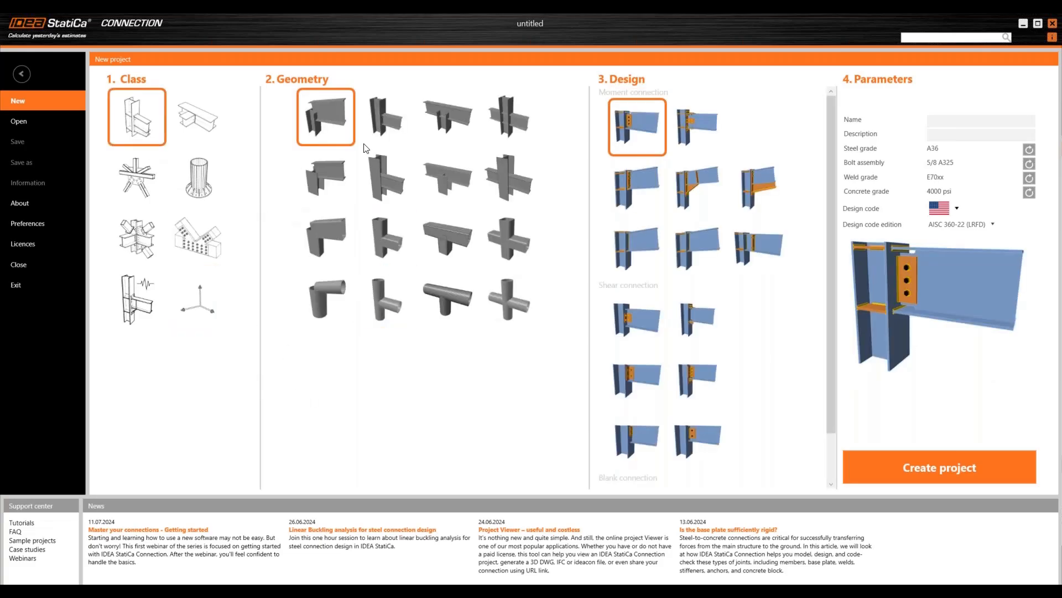
# - Choose the second beam-to-column geometry and a different moment connection design
pyautogui.click(388, 119)
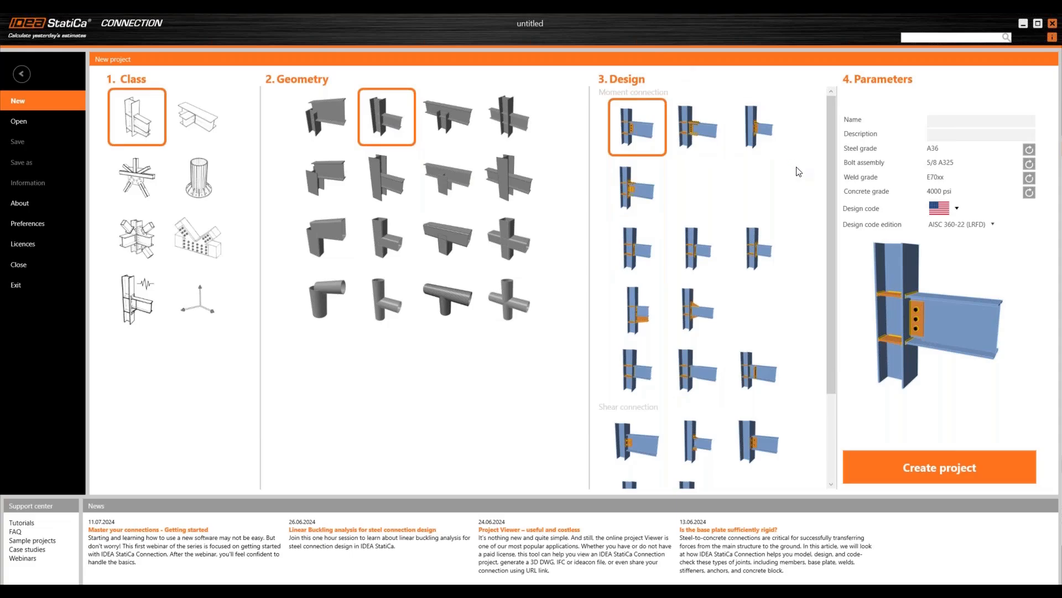
pyautogui.scroll(-3, 799, 169)
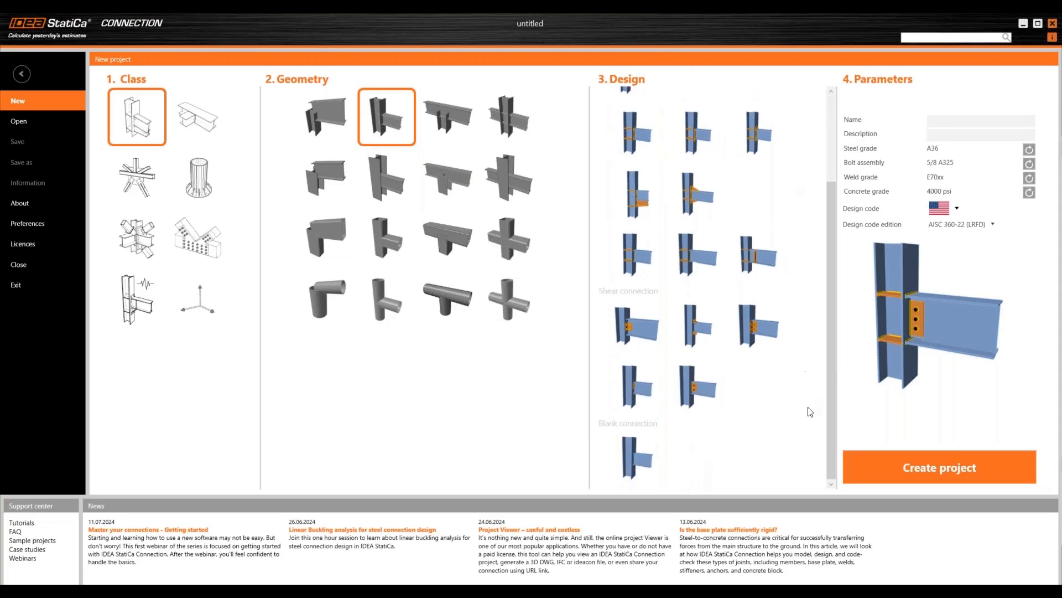
pyautogui.scroll(1, 794, 410)
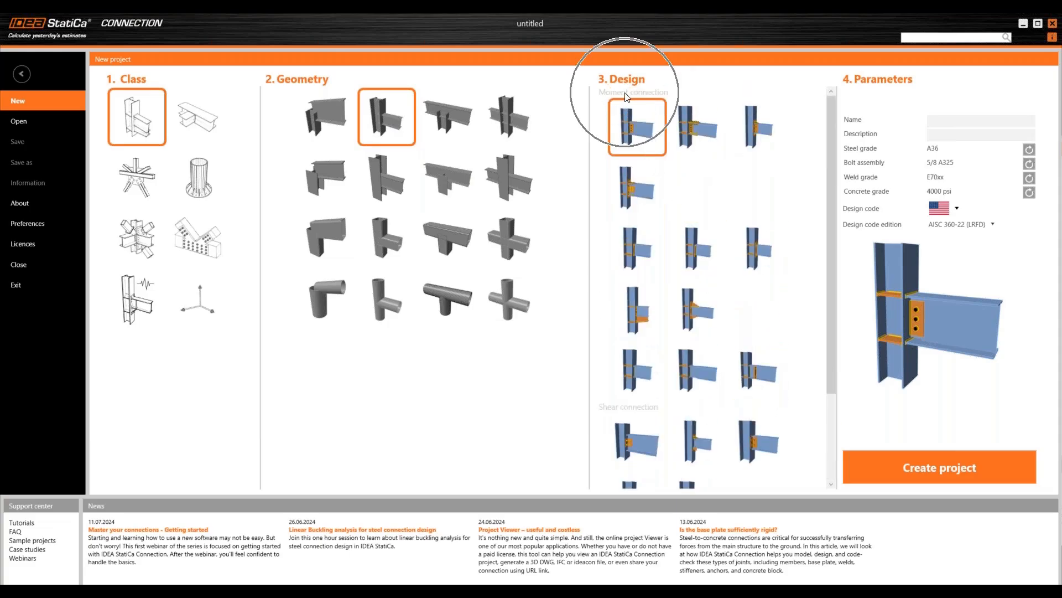
pyautogui.scroll(-1, 657, 183)
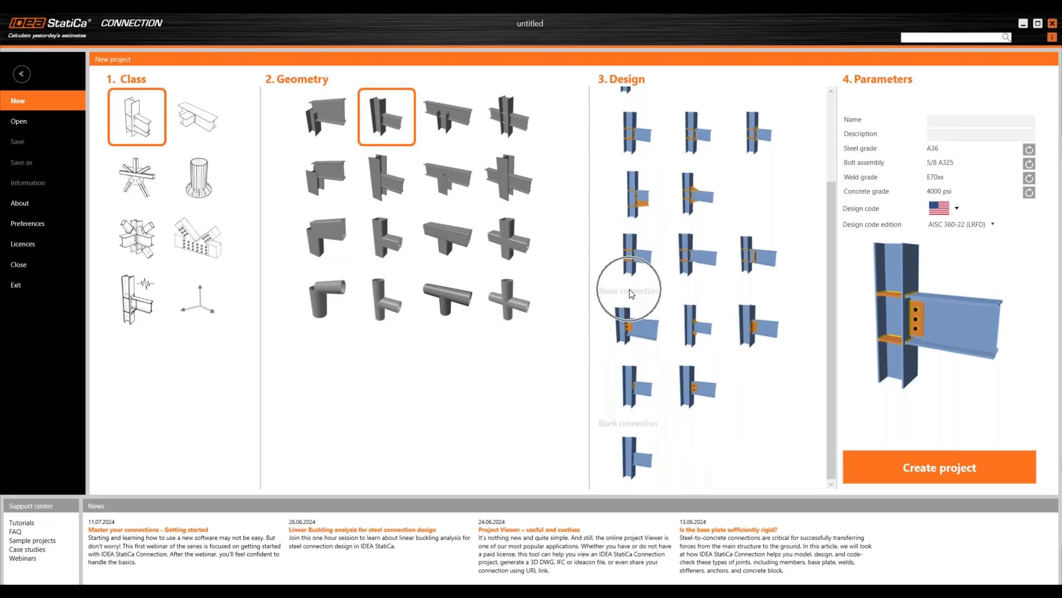
pyautogui.scroll(3, 680, 362)
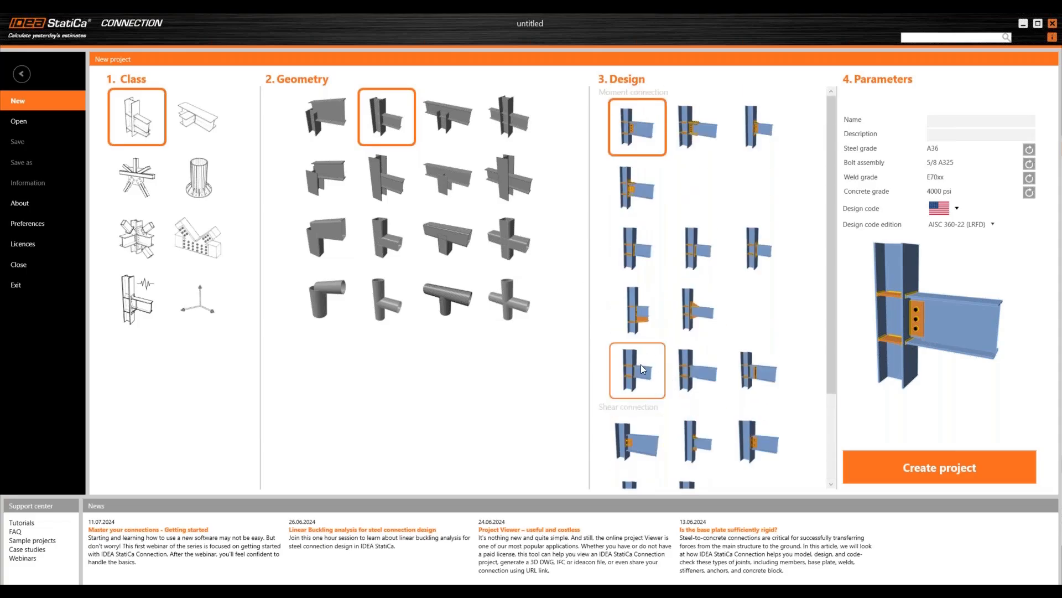
pyautogui.click(637, 247)
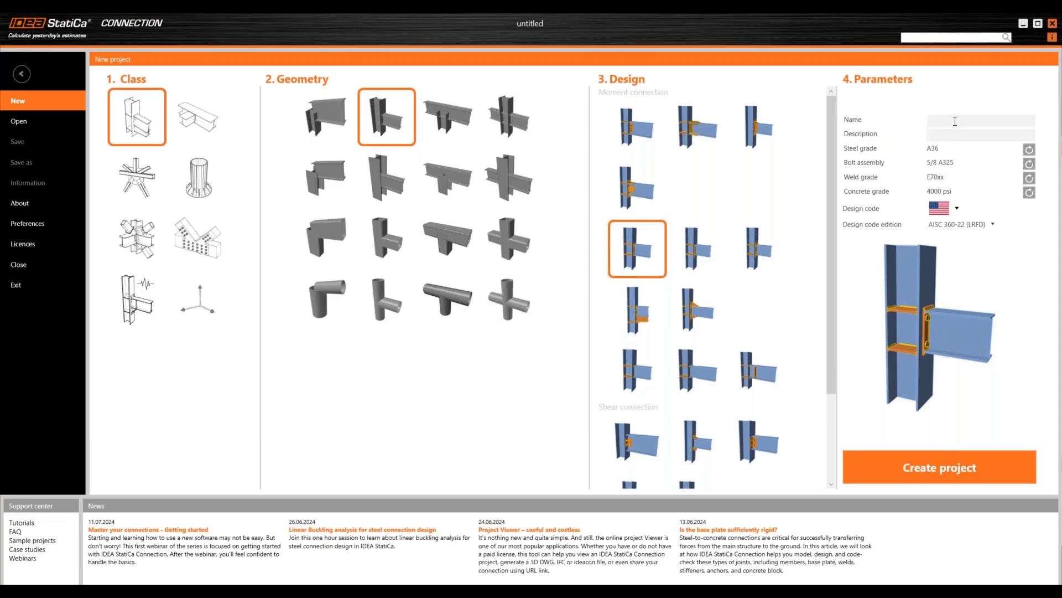
# - Name the project 'My very first project' with description 'It's totally awesome'
pyautogui.write('My very f')
pyautogui.write('irst projec')
pyautogui.write("It's totally aweso")
pyautogui.write('me')
# - Set the design code back to the EU Eurocode, restoring S 355, M16 8.8 and C25/30 defaults
pyautogui.click(946, 213)
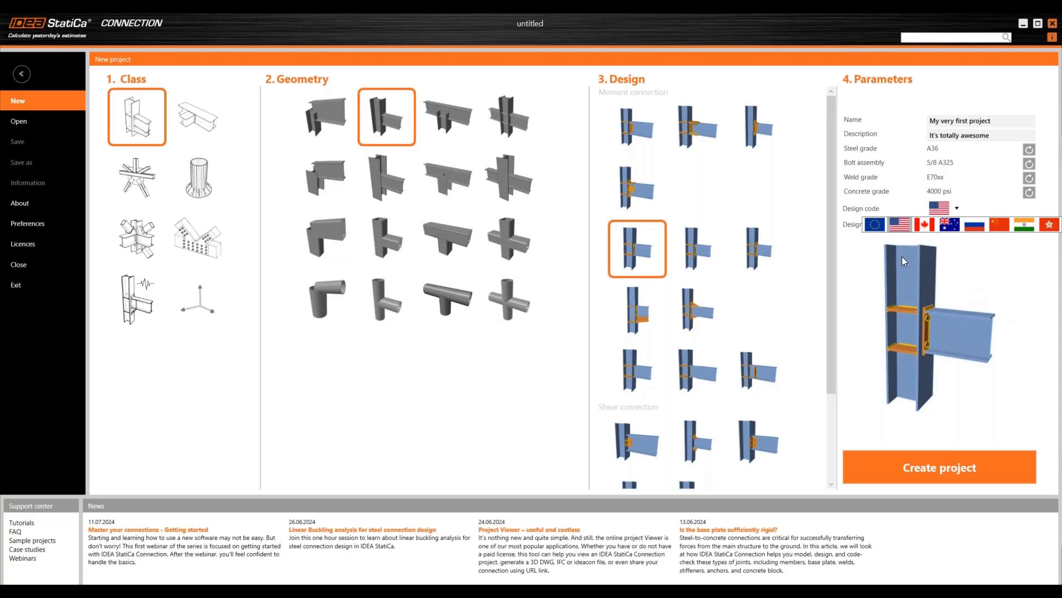
pyautogui.click(875, 225)
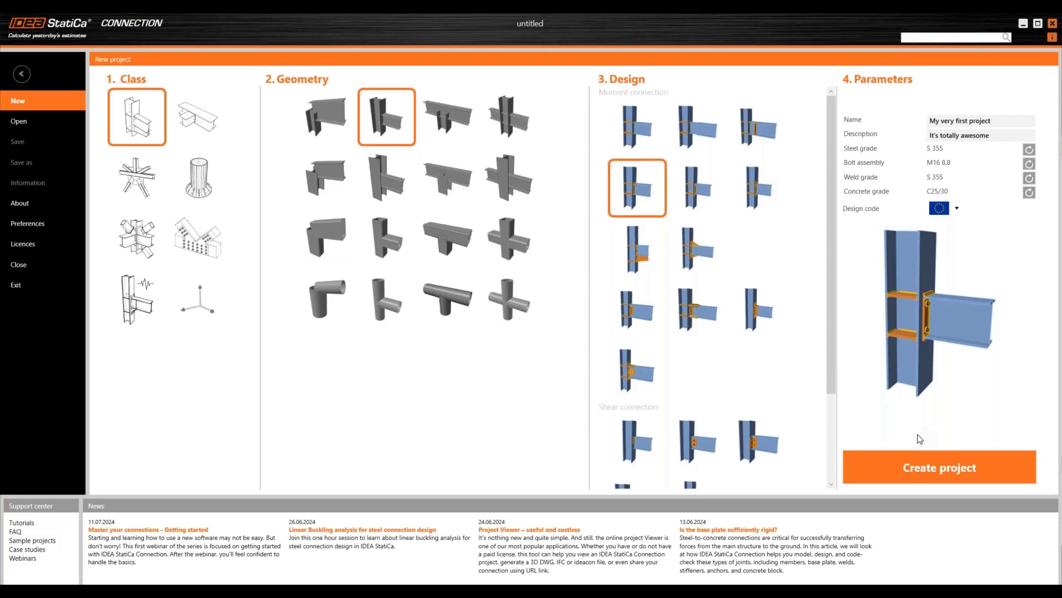
# - Create the project and bring up its Information page listing 'My very first project'
pyautogui.click(951, 465)
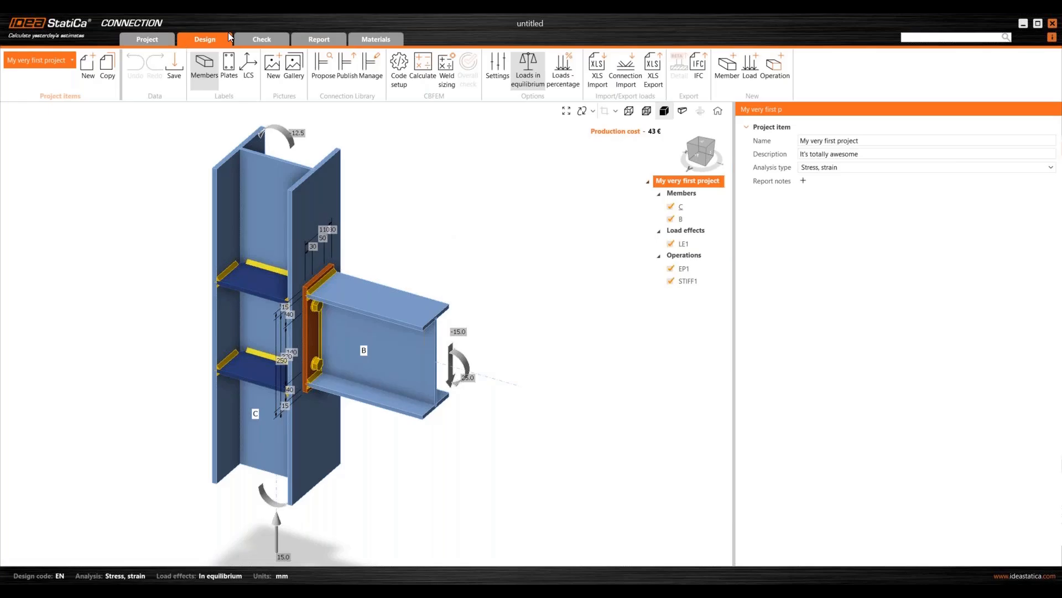
pyautogui.click(151, 39)
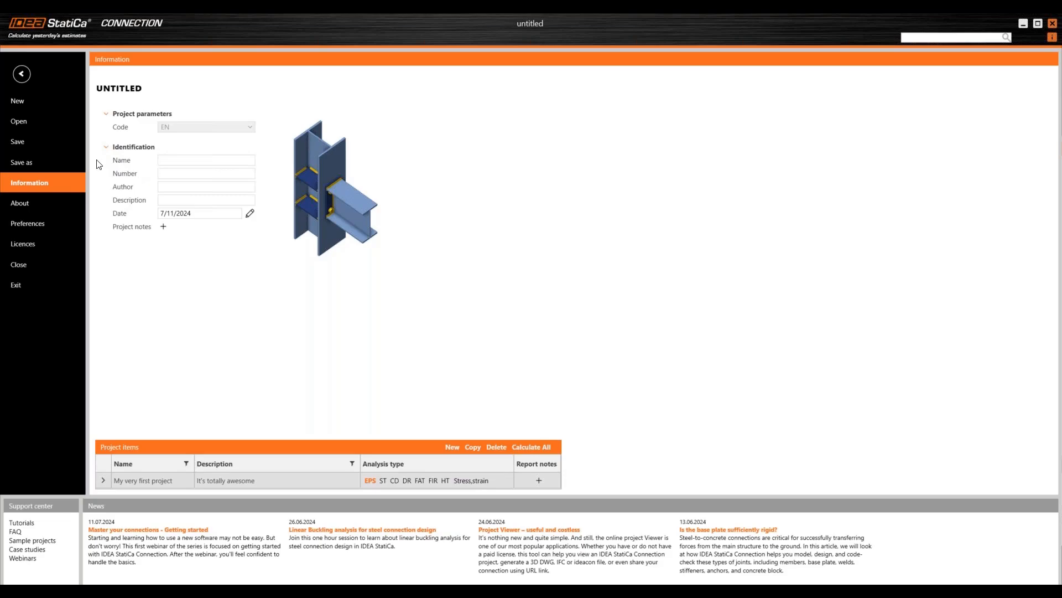
# - Enter the author's name in the project identification, dated 7/11/2024
pyautogui.click(168, 162)
pyautogui.write('Vlastimil')
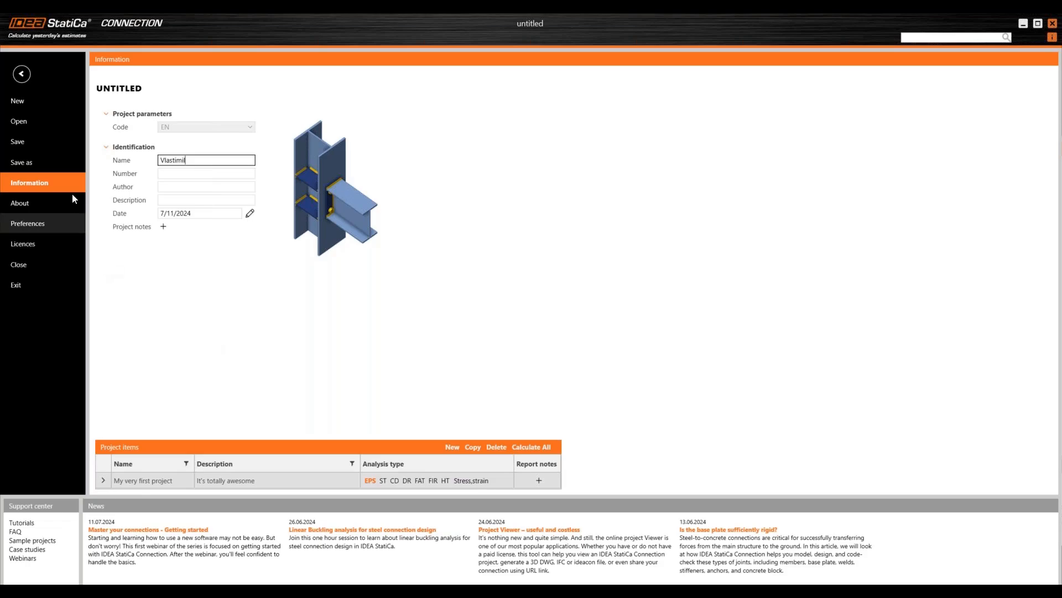
pyautogui.click(535, 450)
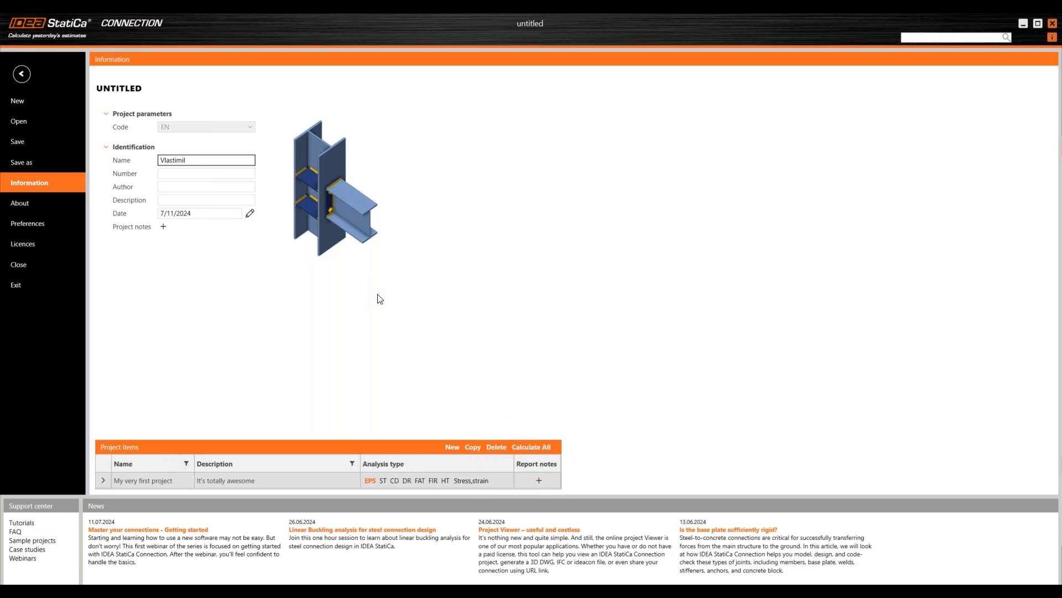
# - Return to the Design workspace and try the project items list, New and Copy
pyautogui.click(21, 77)
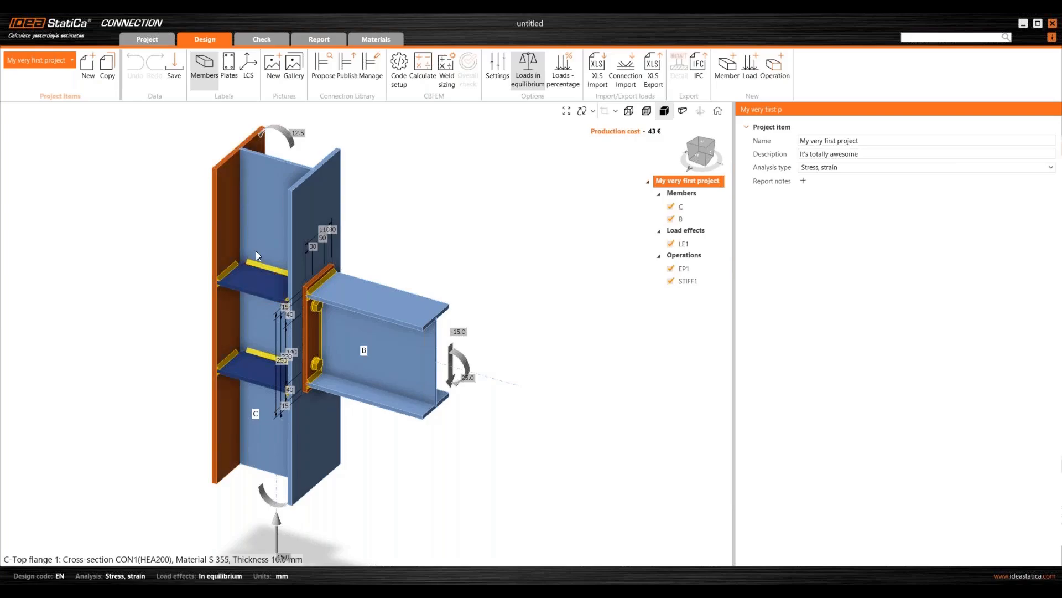
pyautogui.click(55, 60)
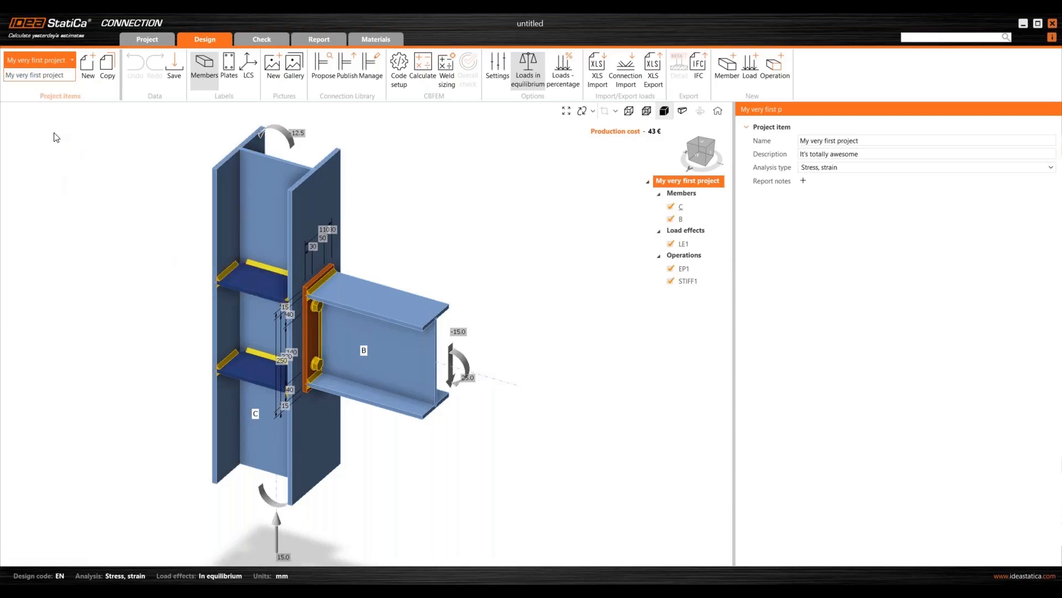
pyautogui.click(70, 178)
pyautogui.click(88, 83)
pyautogui.click(105, 83)
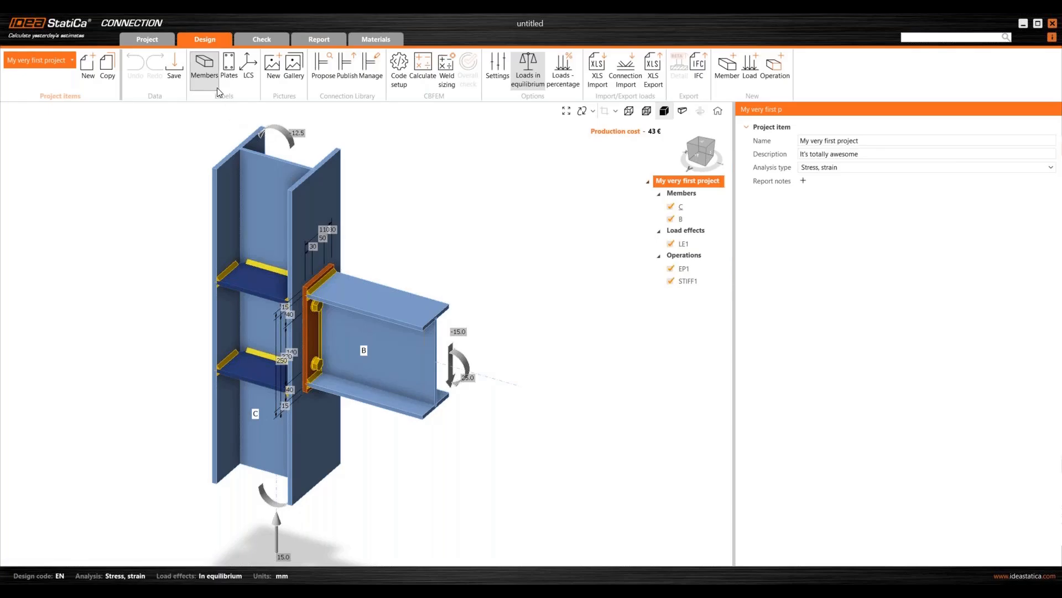
pyautogui.click(230, 83)
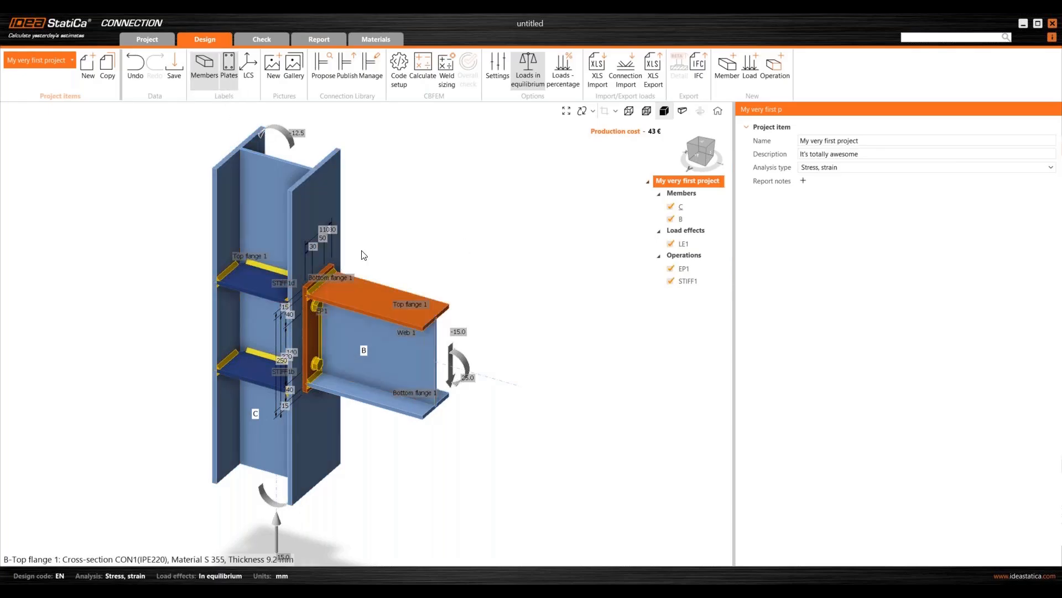
pyautogui.moveTo(363, 254); pyautogui.dragTo(380, 241, button='right')
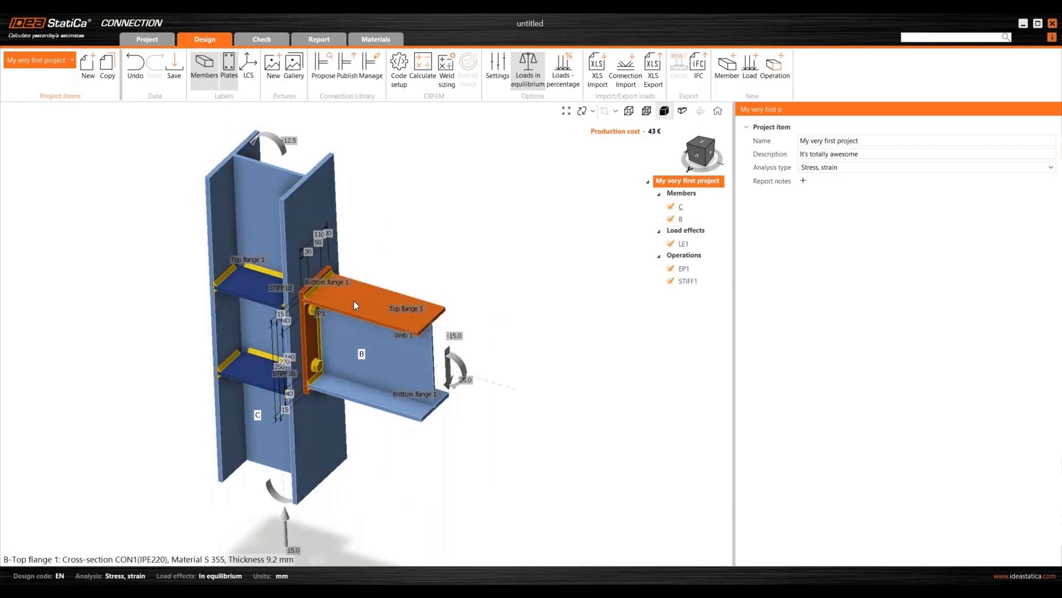
pyautogui.scroll(3, 313, 287)
pyautogui.scroll(-3, 340, 327)
pyautogui.moveTo(267, 365); pyautogui.dragTo(166, 338, button='right')
pyautogui.moveTo(310, 354); pyautogui.dragTo(332, 404, button='right')
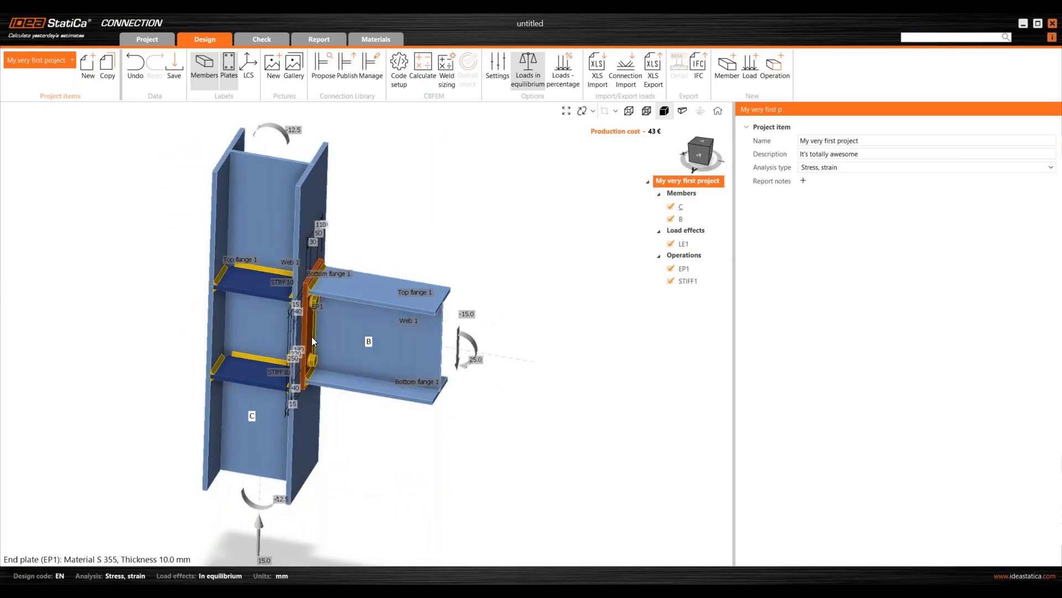
pyautogui.scroll(4, 311, 338)
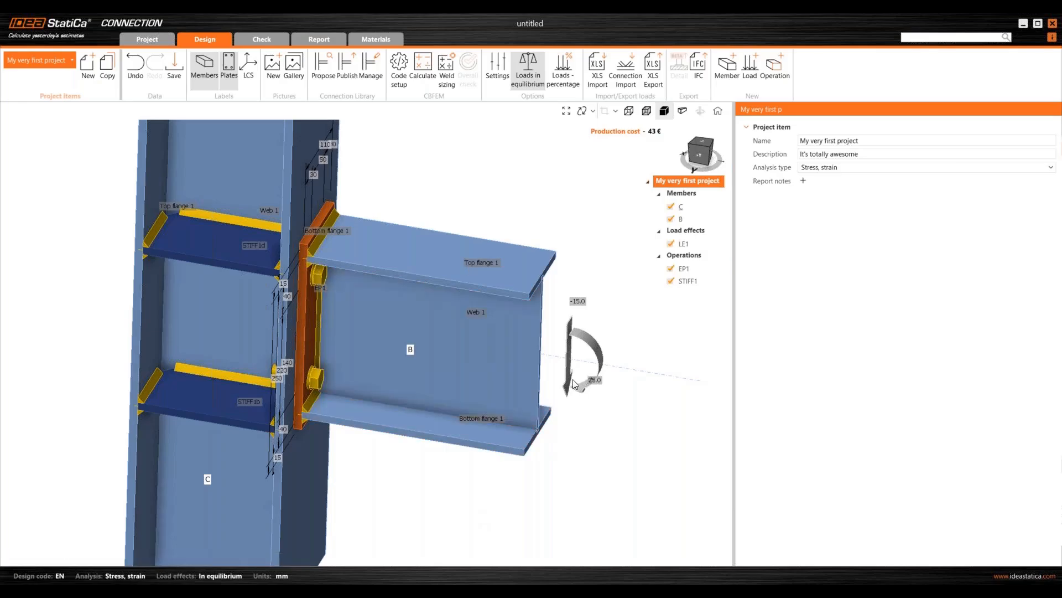
pyautogui.scroll(-2, 335, 332)
pyautogui.click(249, 71)
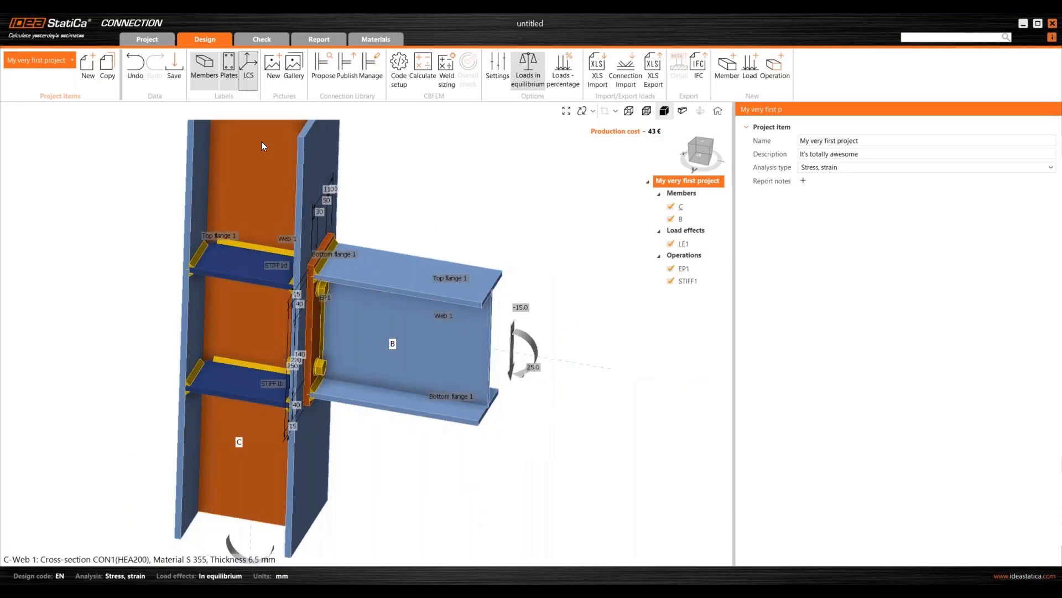
pyautogui.scroll(-7, 389, 301)
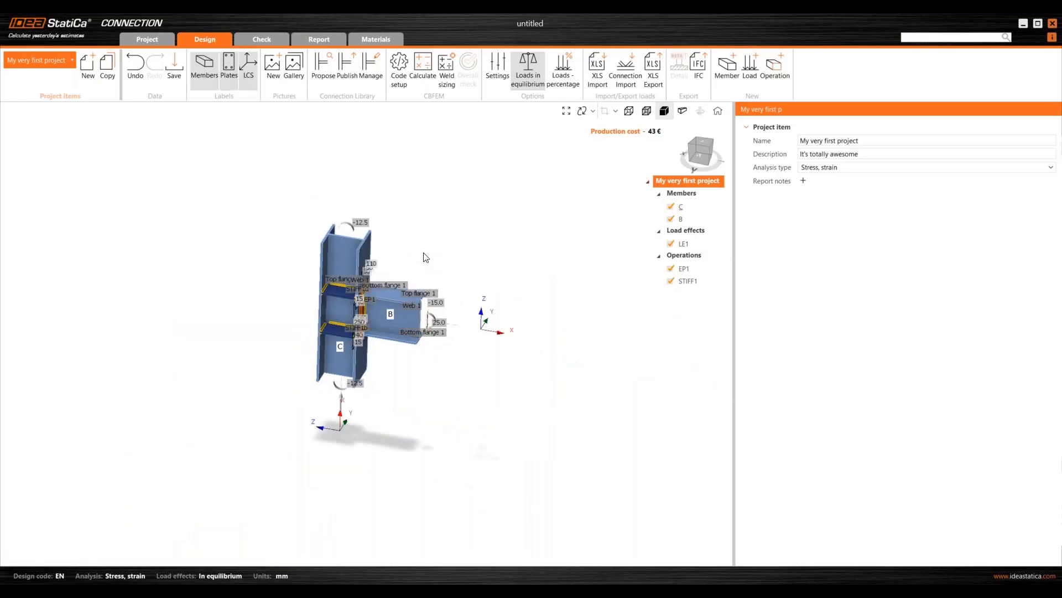
pyautogui.moveTo(418, 251); pyautogui.dragTo(422, 254, button='middle')
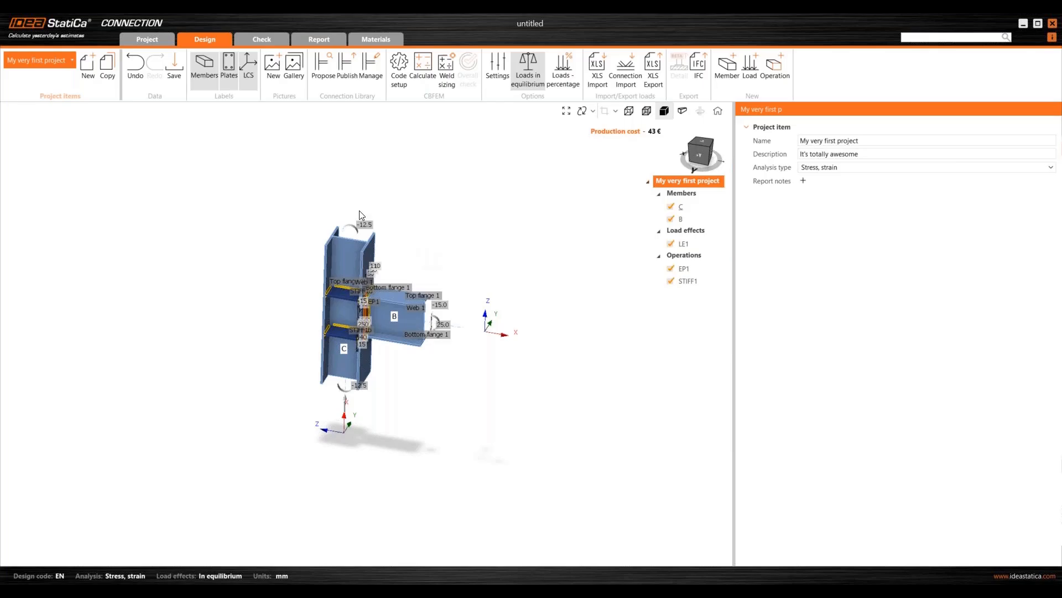
pyautogui.click(228, 80)
pyautogui.click(248, 80)
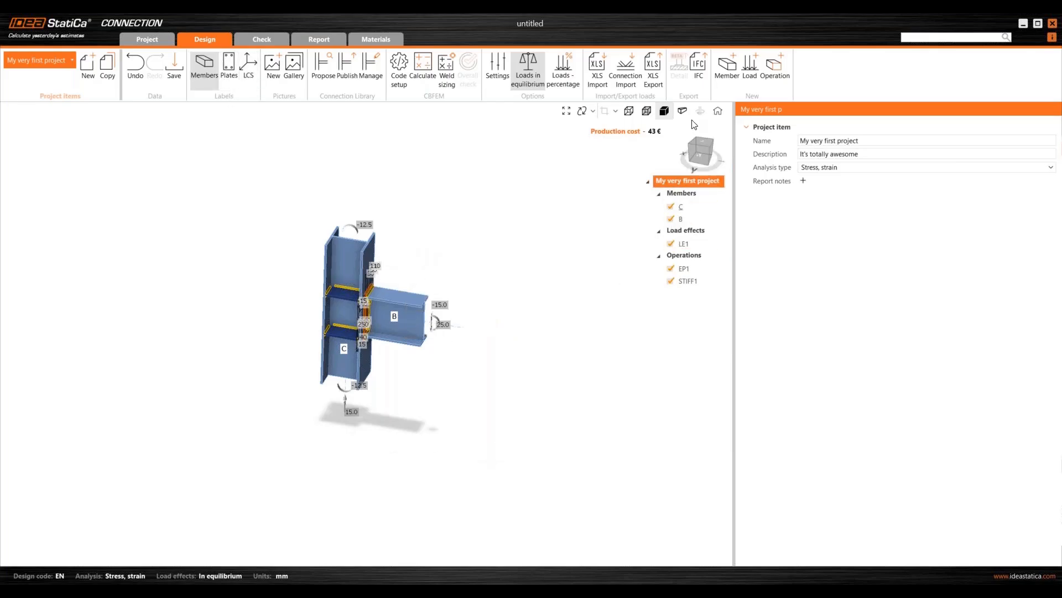
pyautogui.scroll(5, 426, 386)
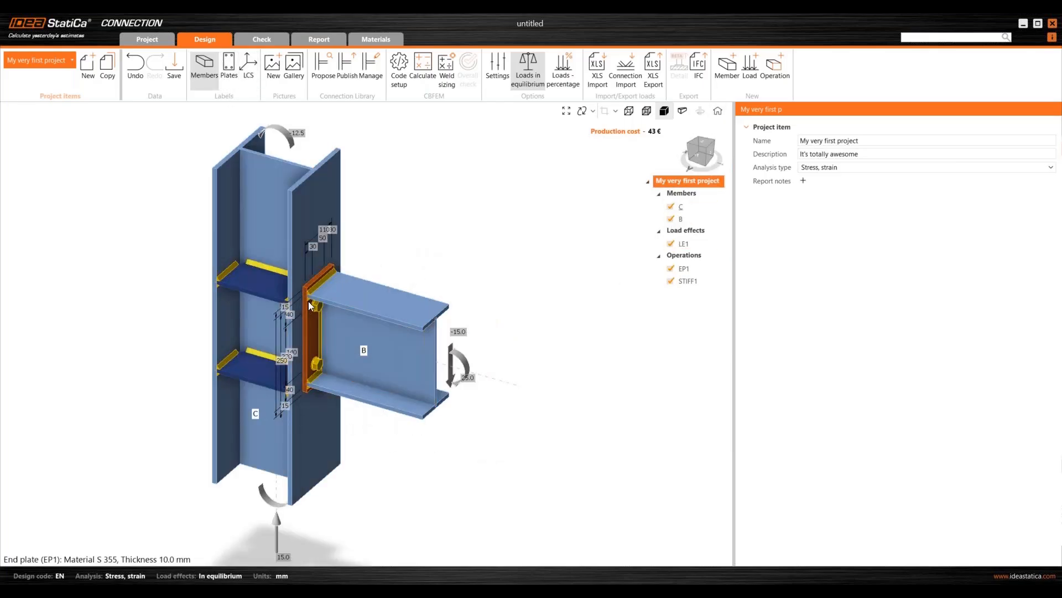
pyautogui.click(681, 206)
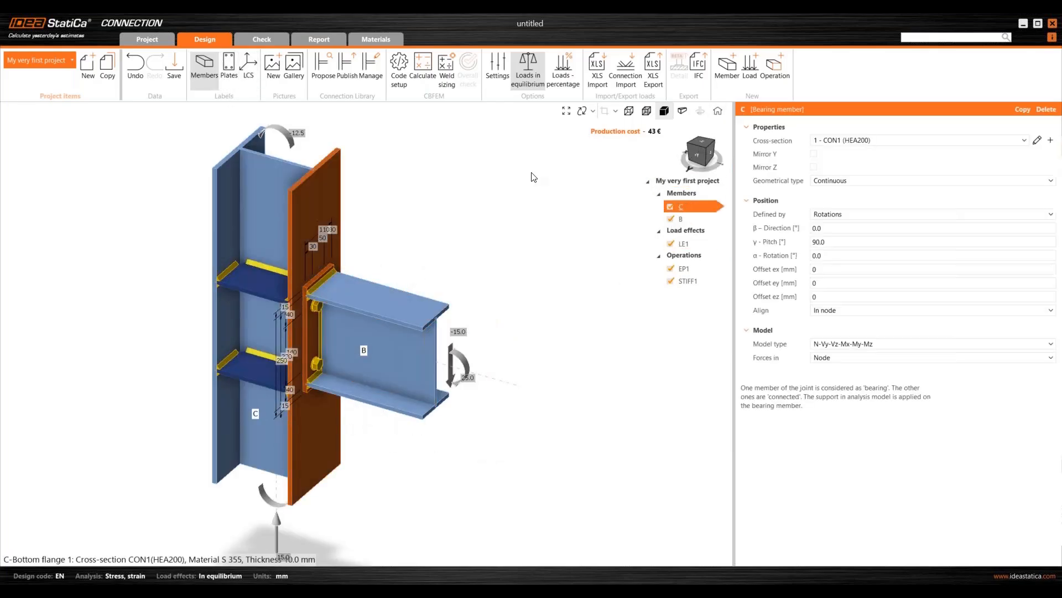
pyautogui.click(681, 178)
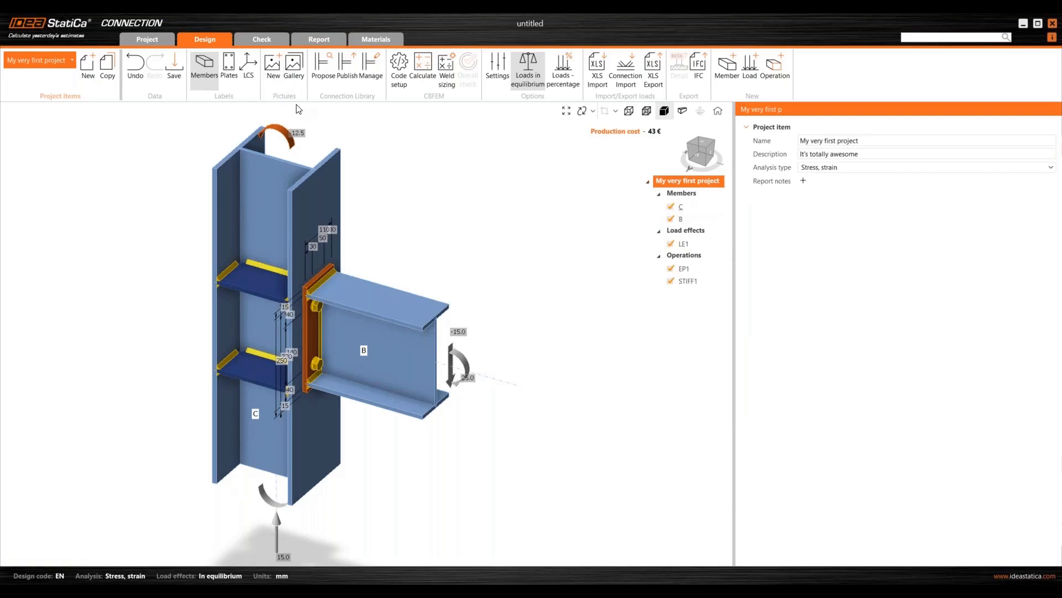
# - Save a new picture of the connection view and check EP1 in the Gallery
pyautogui.click(269, 85)
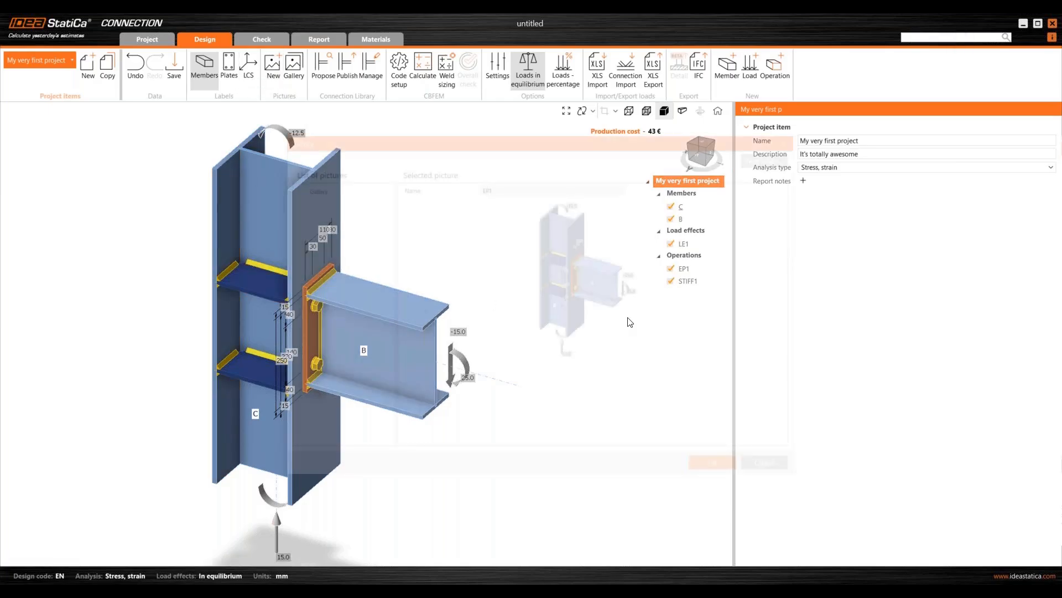
pyautogui.click(731, 476)
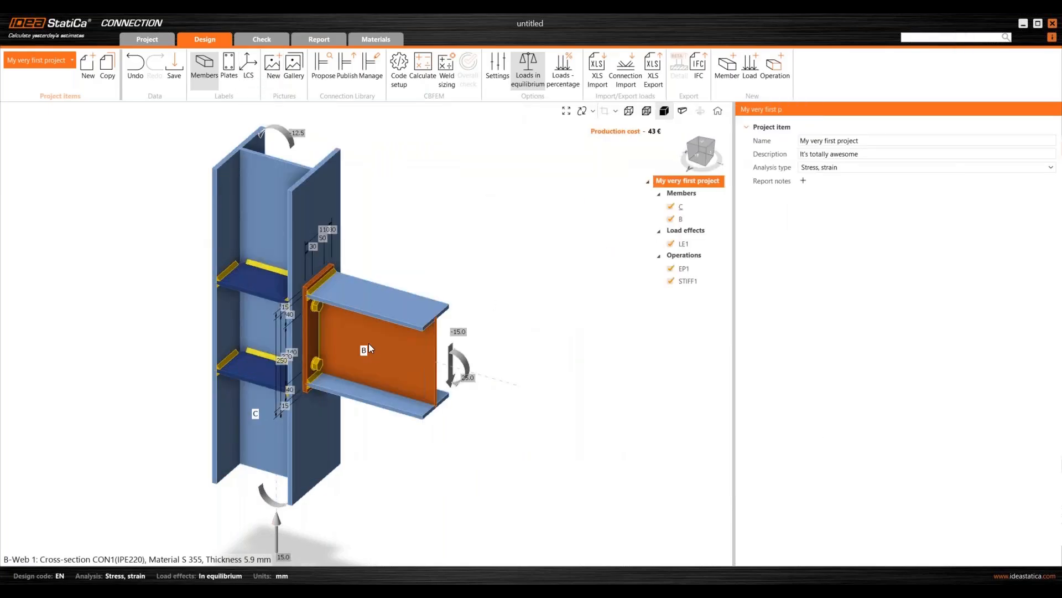
pyautogui.click(297, 77)
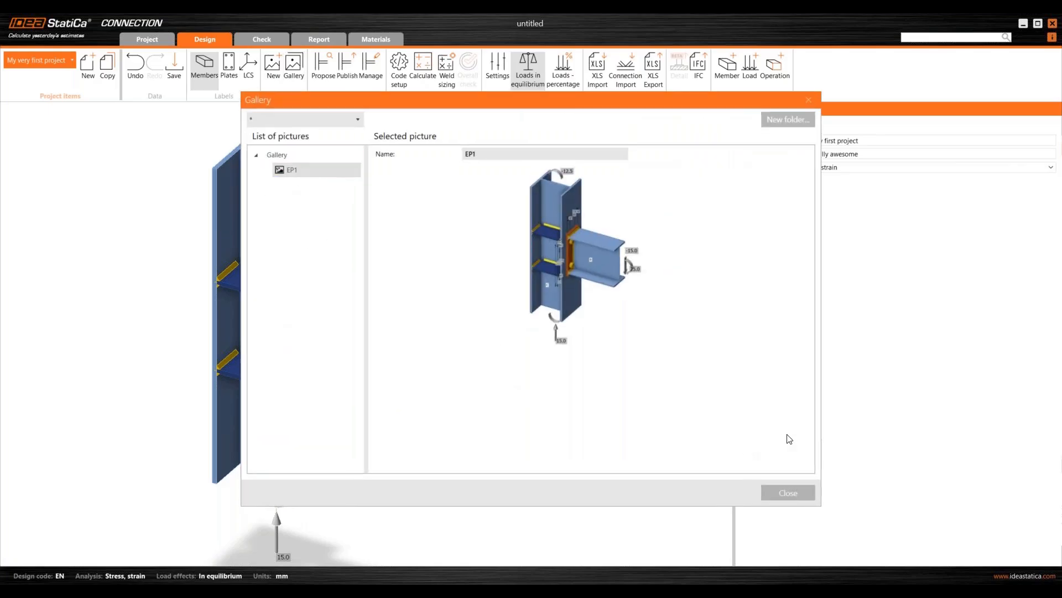
pyautogui.click(792, 493)
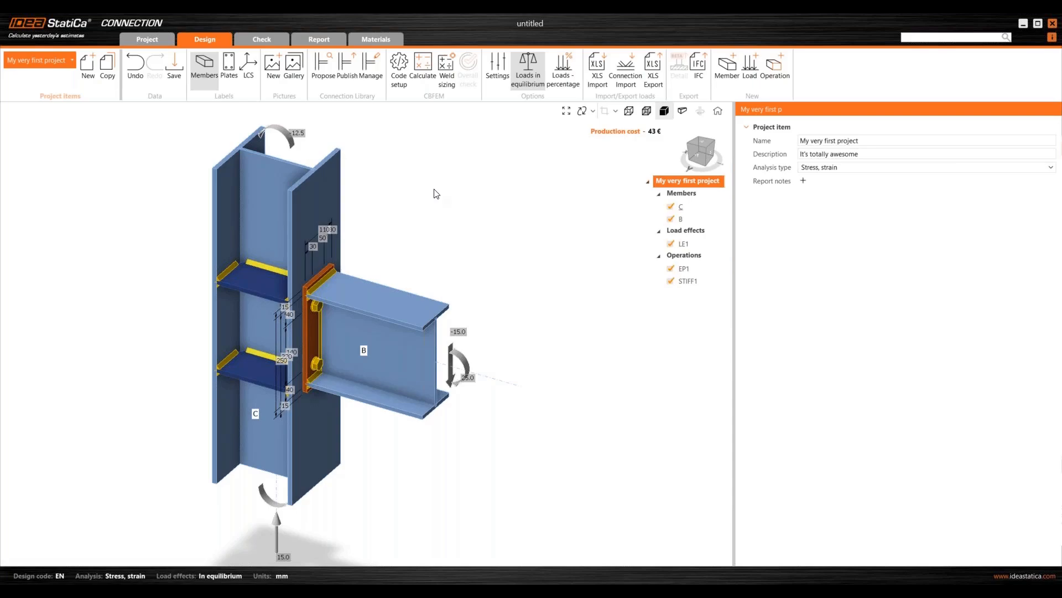
pyautogui.scroll(-3, 446, 265)
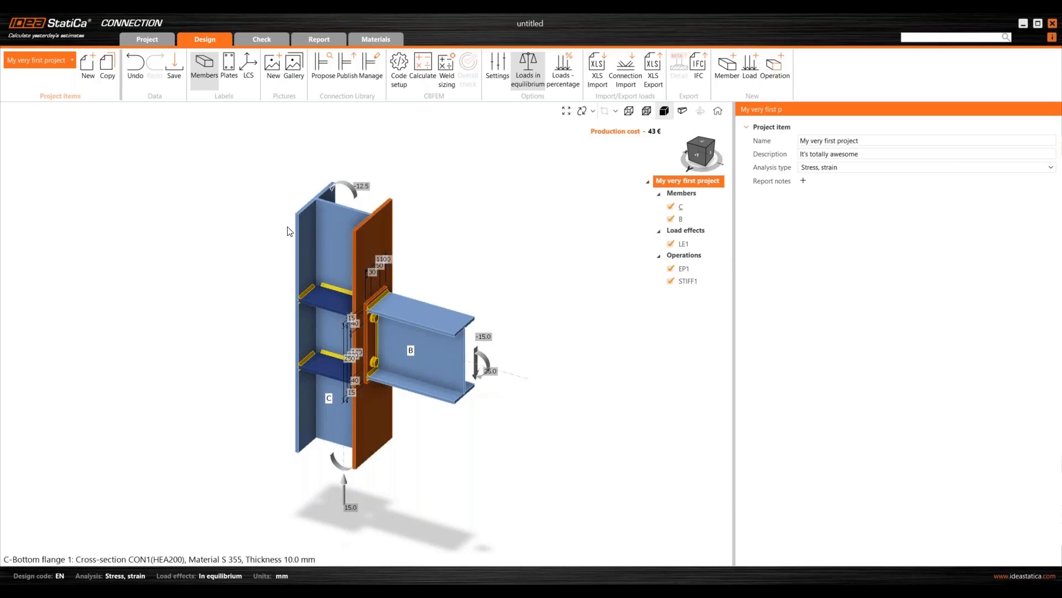
# - Open the publishing dialog, keep the personal design set, and close without publishing
pyautogui.click(347, 71)
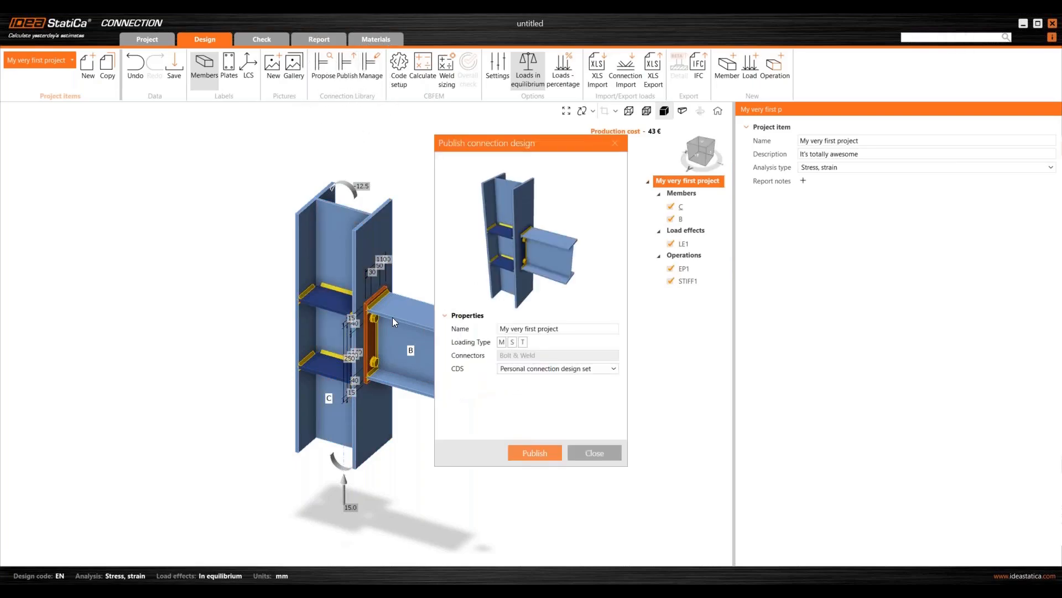
pyautogui.click(553, 371)
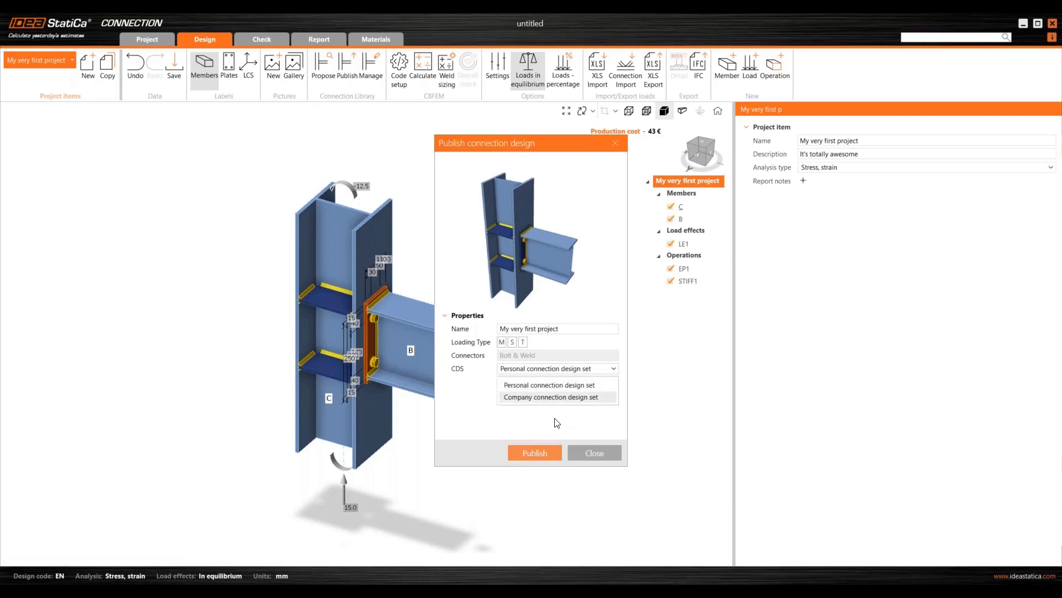
pyautogui.click(536, 427)
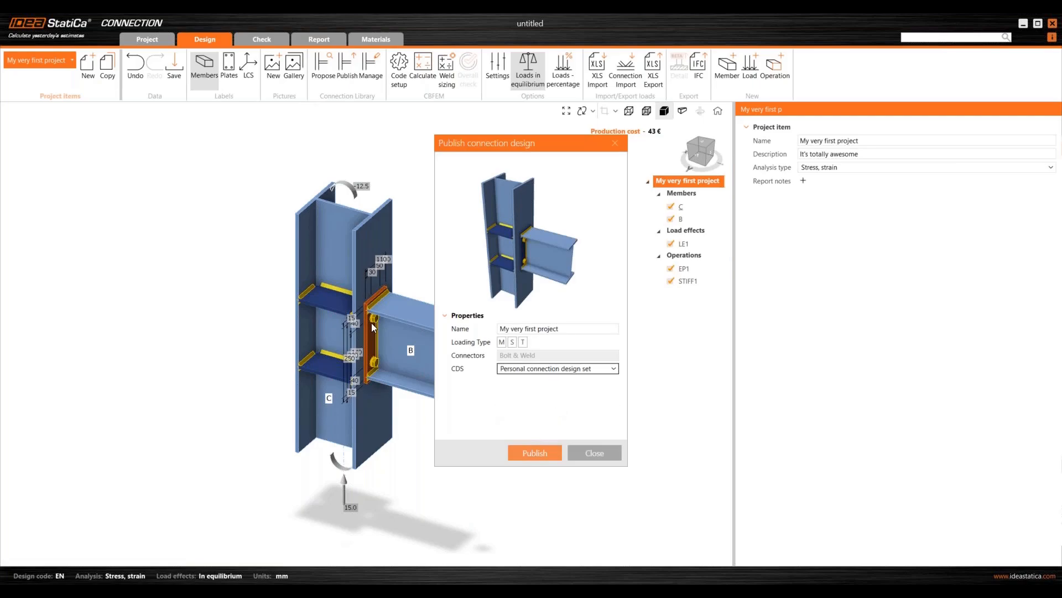
pyautogui.click(616, 144)
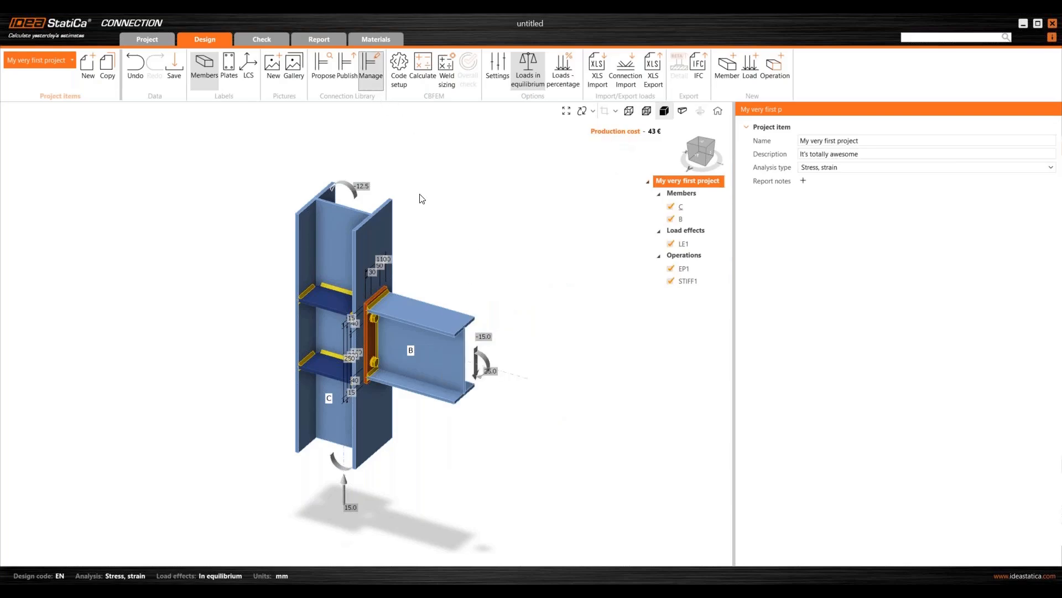
# - Browse the Connection Library manager's templates, then close it
pyautogui.click(367, 84)
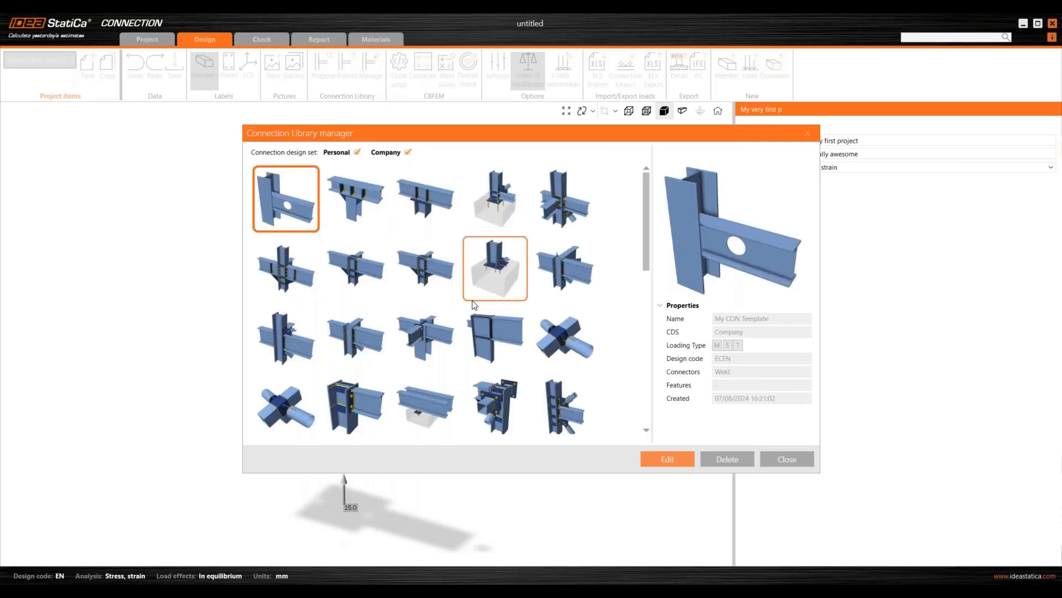
pyautogui.scroll(-5, 478, 263)
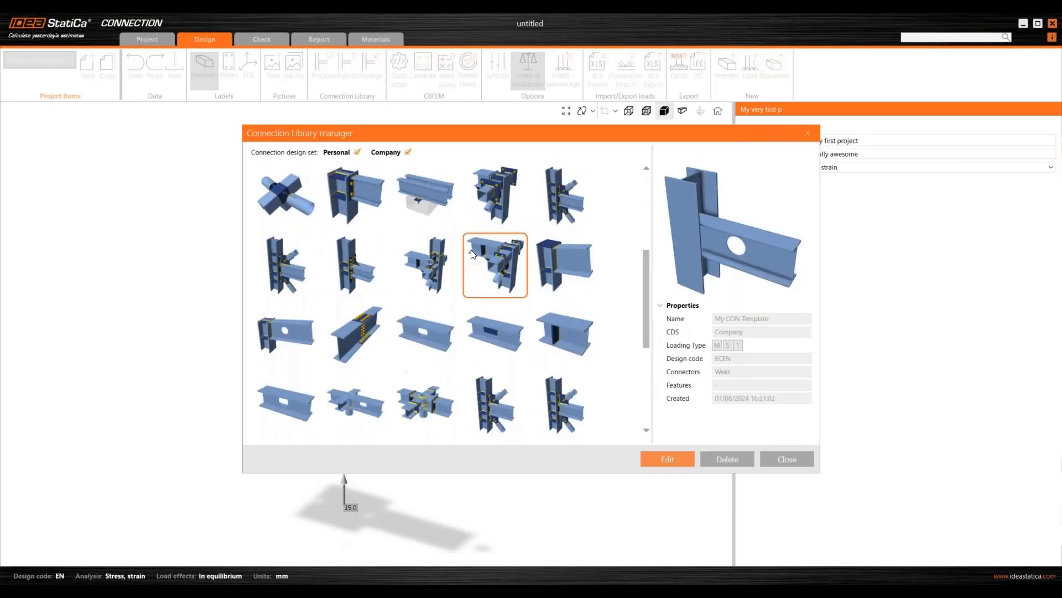
pyautogui.scroll(3, 473, 255)
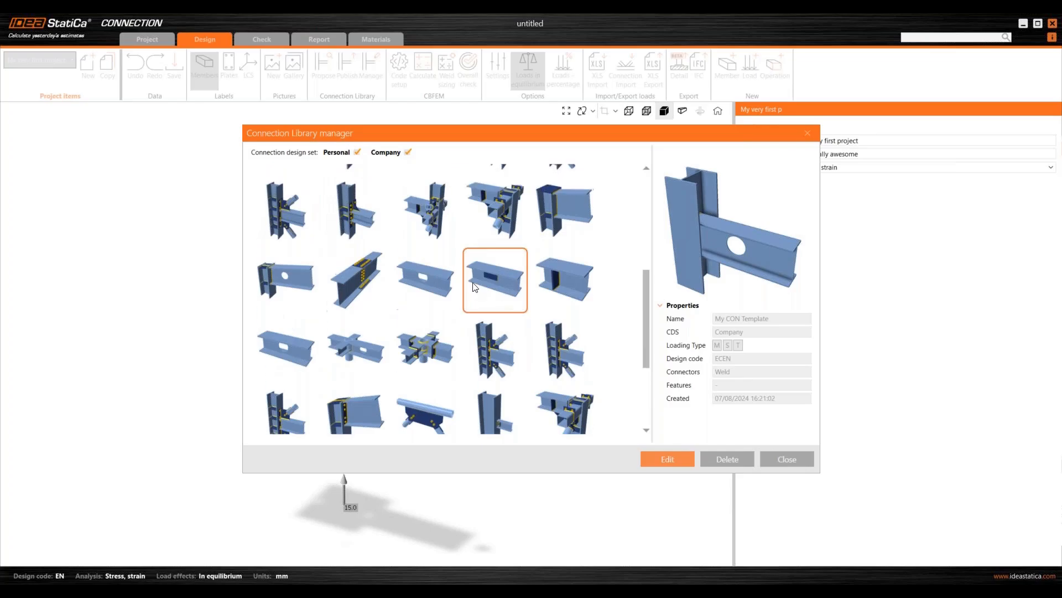
pyautogui.scroll(3, 469, 299)
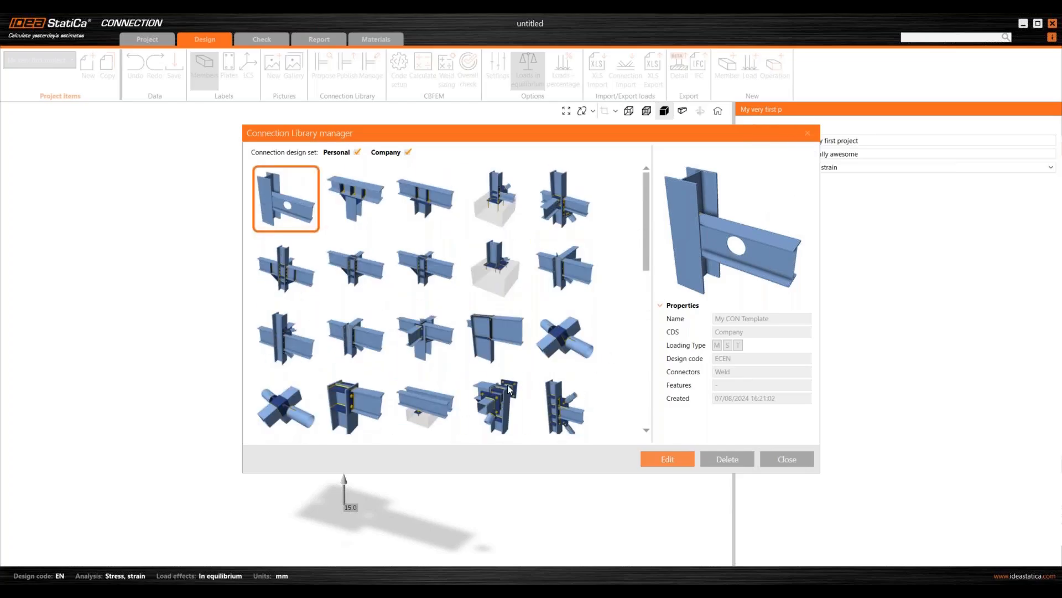
pyautogui.scroll(-1, 458, 286)
pyautogui.scroll(-4, 458, 288)
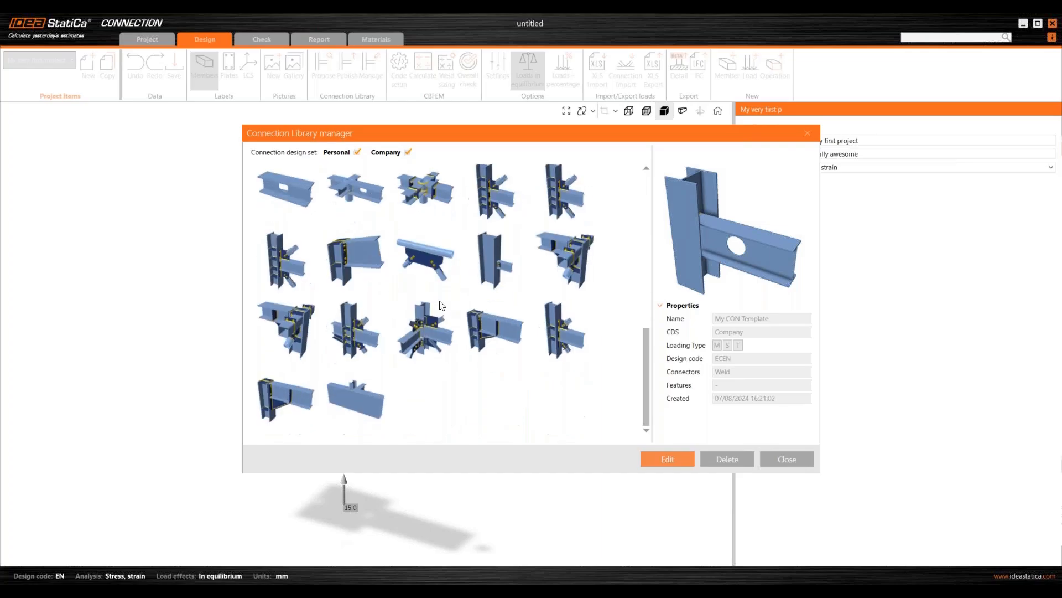
pyautogui.scroll(5, 438, 310)
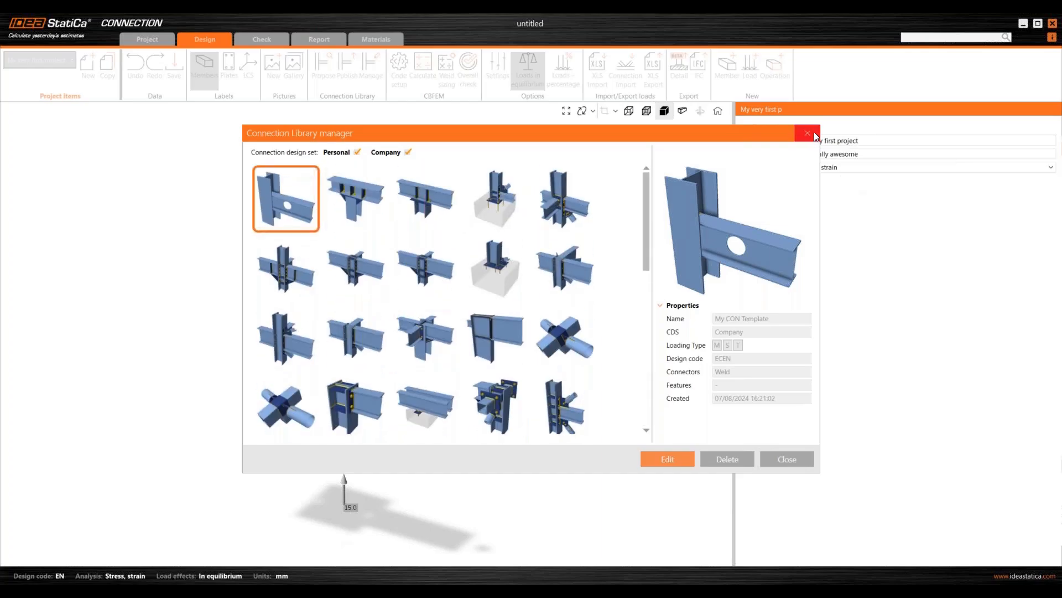
pyautogui.click(808, 133)
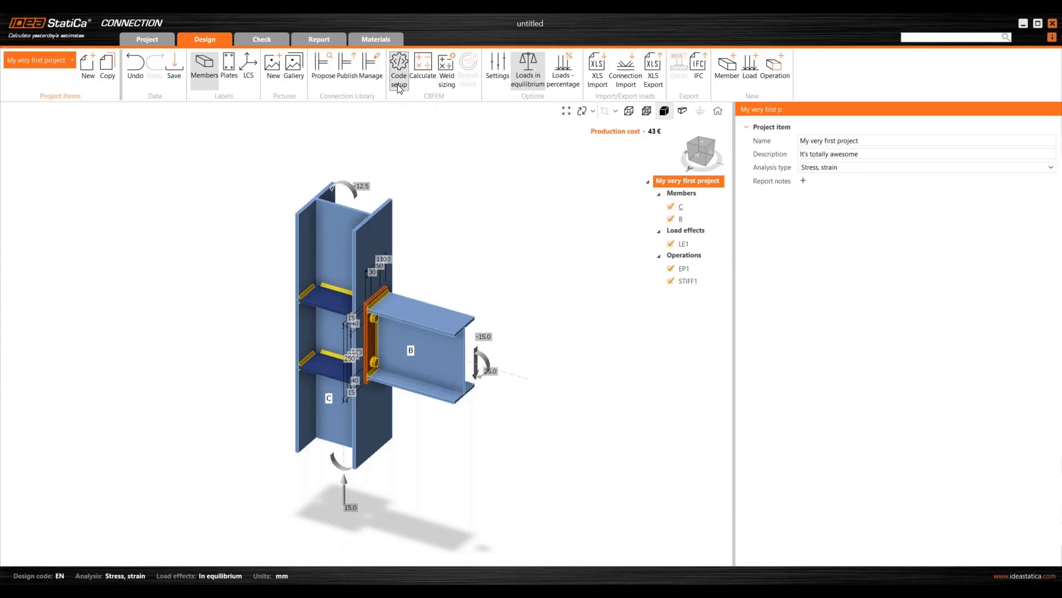
# - Move and enlarge the Code and calculation settings window to review its safety factors and checks
pyautogui.moveTo(505, 137); pyautogui.dragTo(487, 84)
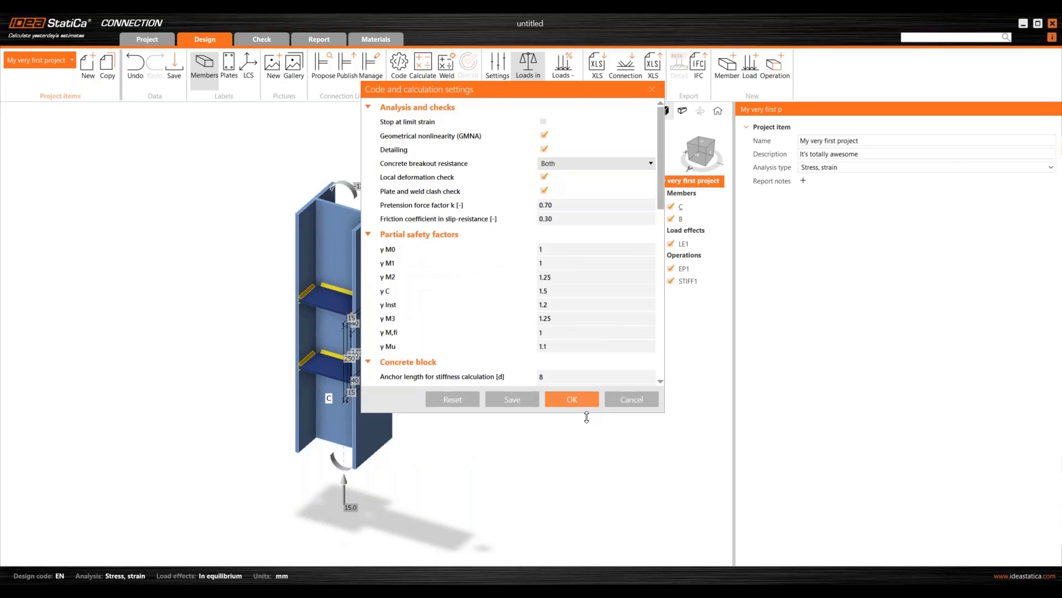
pyautogui.moveTo(587, 413); pyautogui.dragTo(555, 550)
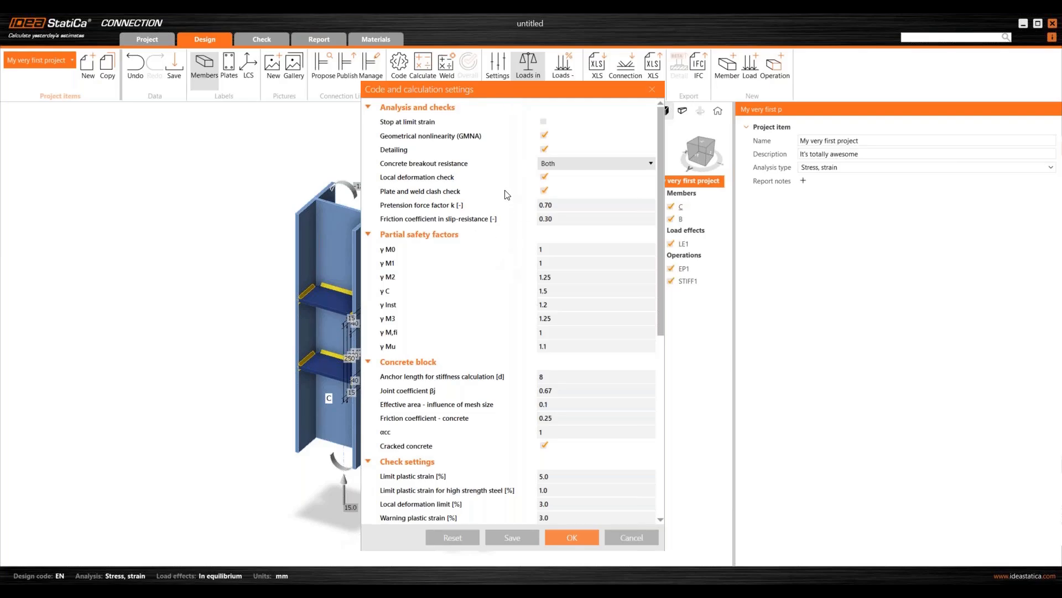
pyautogui.scroll(-4, 512, 298)
pyautogui.scroll(-8, 526, 266)
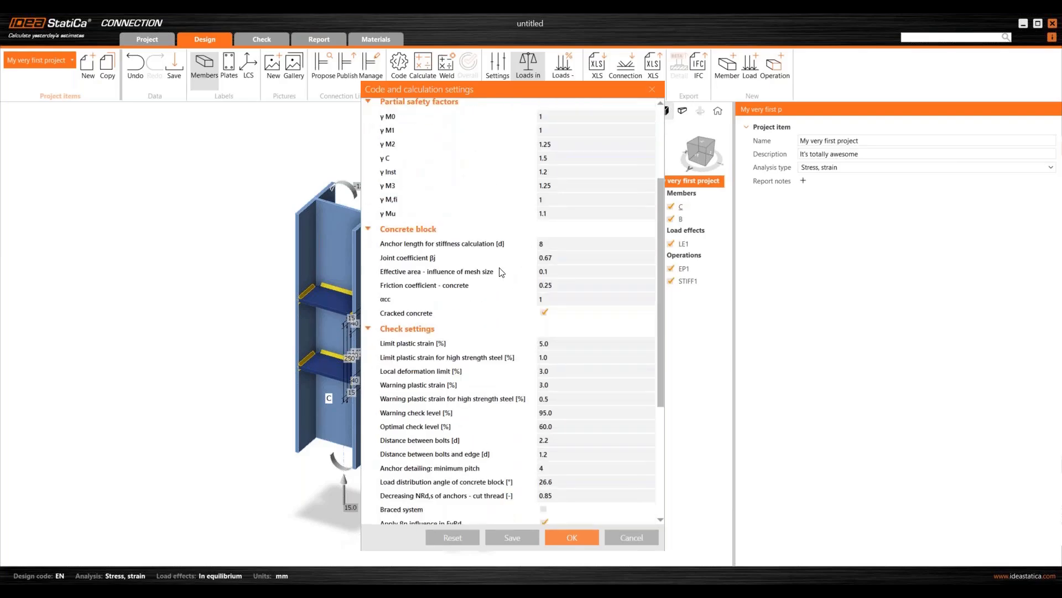
pyautogui.scroll(-1, 479, 338)
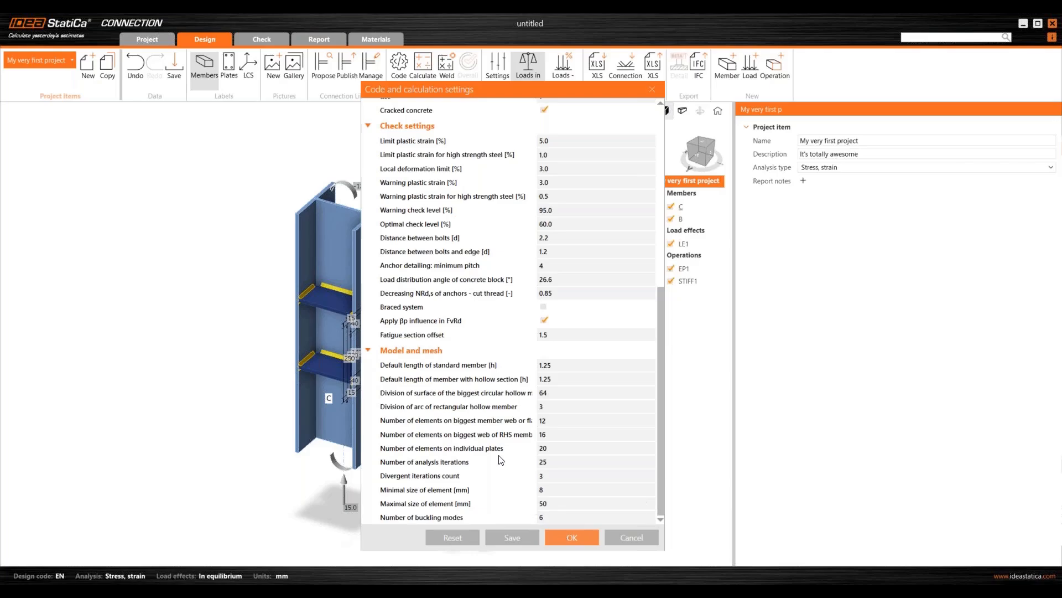
pyautogui.scroll(8, 503, 495)
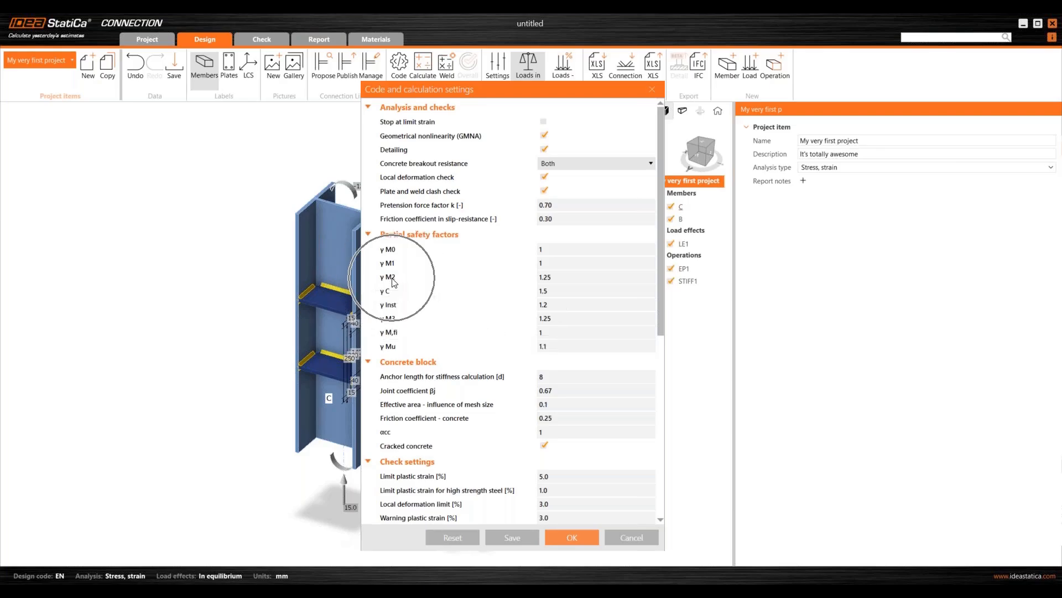
# - Change the γM2 partial safety factor to 1.5
pyautogui.click(567, 279)
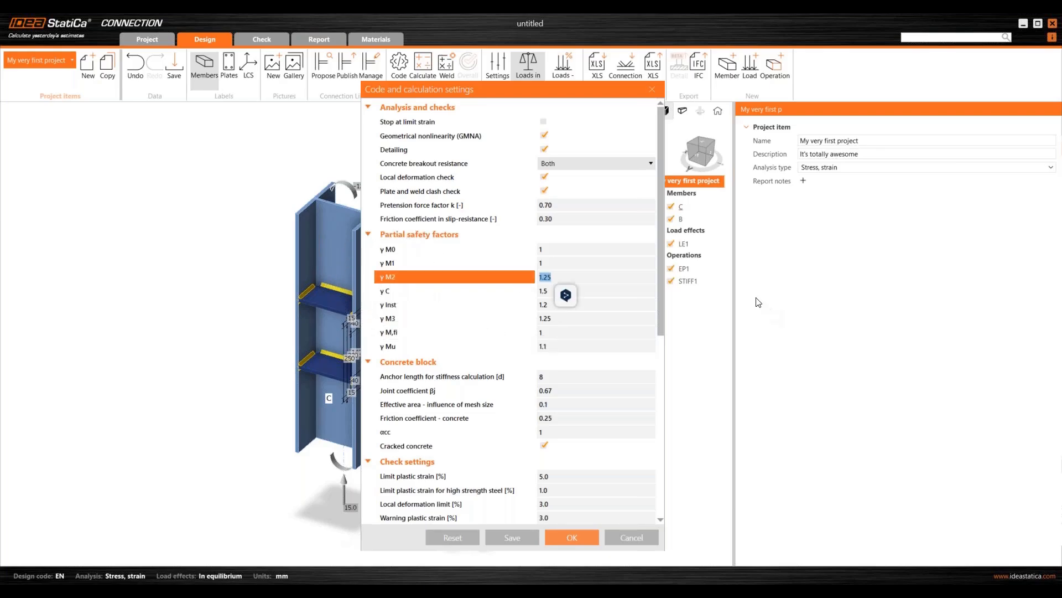
pyautogui.write('1.56')
pyautogui.press('BackSpace')
pyautogui.press('Tab')
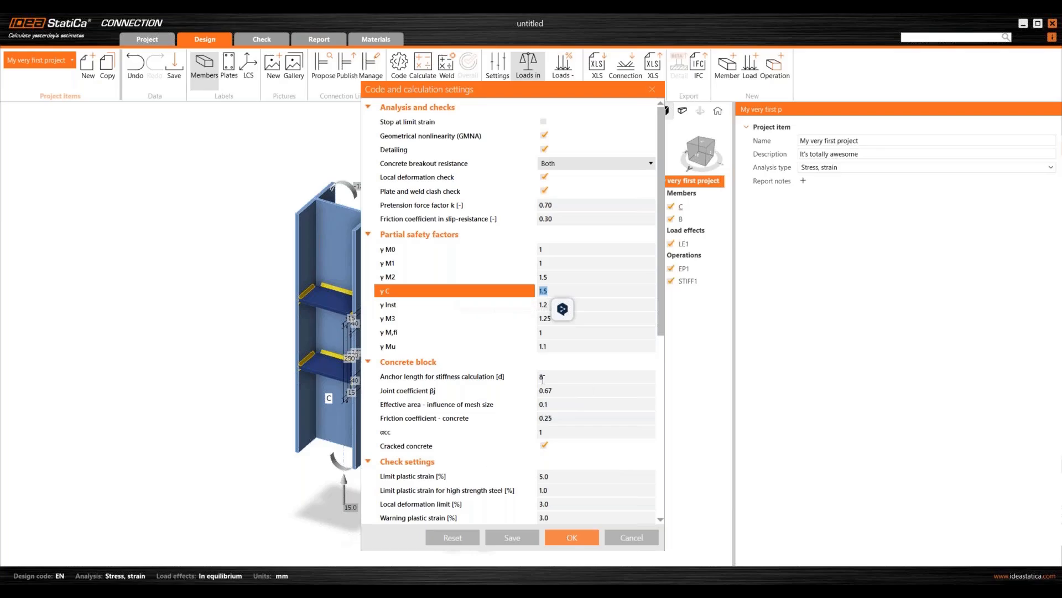
# - Reset the code settings to defaults, restoring γM2 to 1.25, and close with OK
pyautogui.scroll(-3, 540, 376)
pyautogui.scroll(3, 531, 365)
pyautogui.scroll(-1, 526, 355)
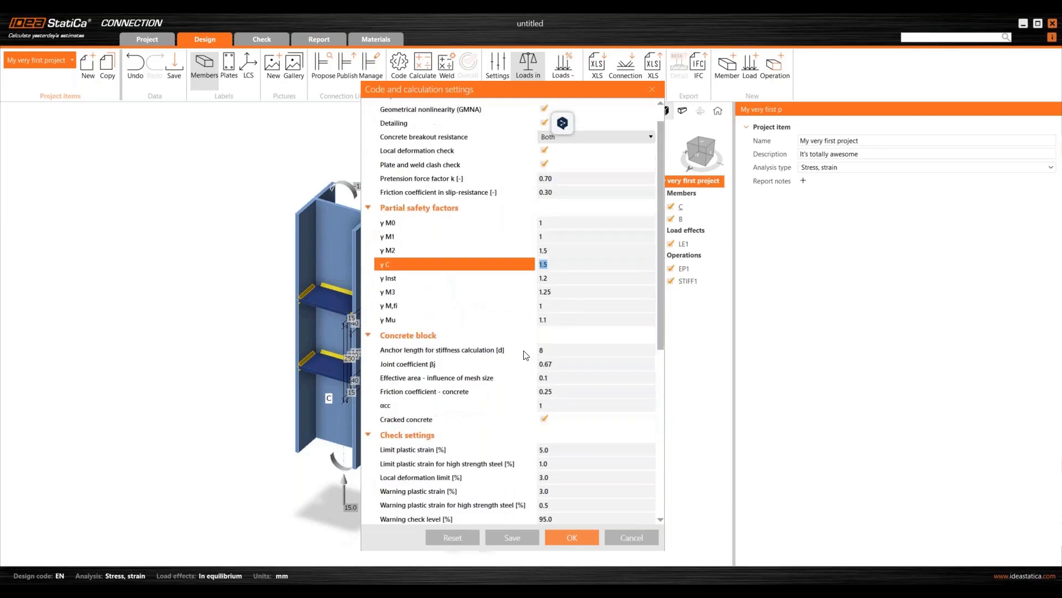
pyautogui.scroll(-6, 526, 355)
pyautogui.scroll(6, 517, 343)
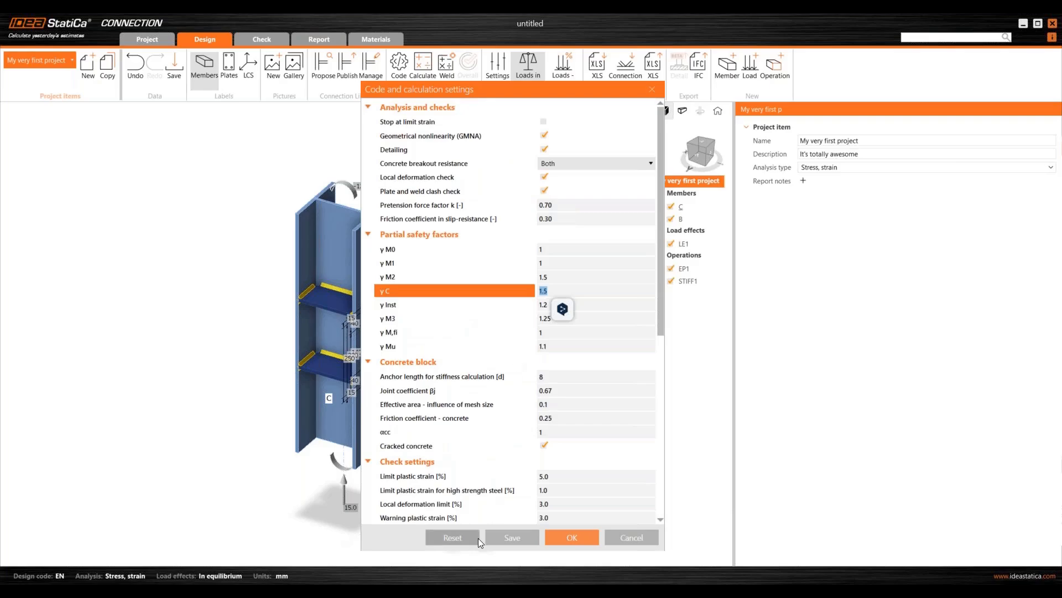
pyautogui.click(456, 536)
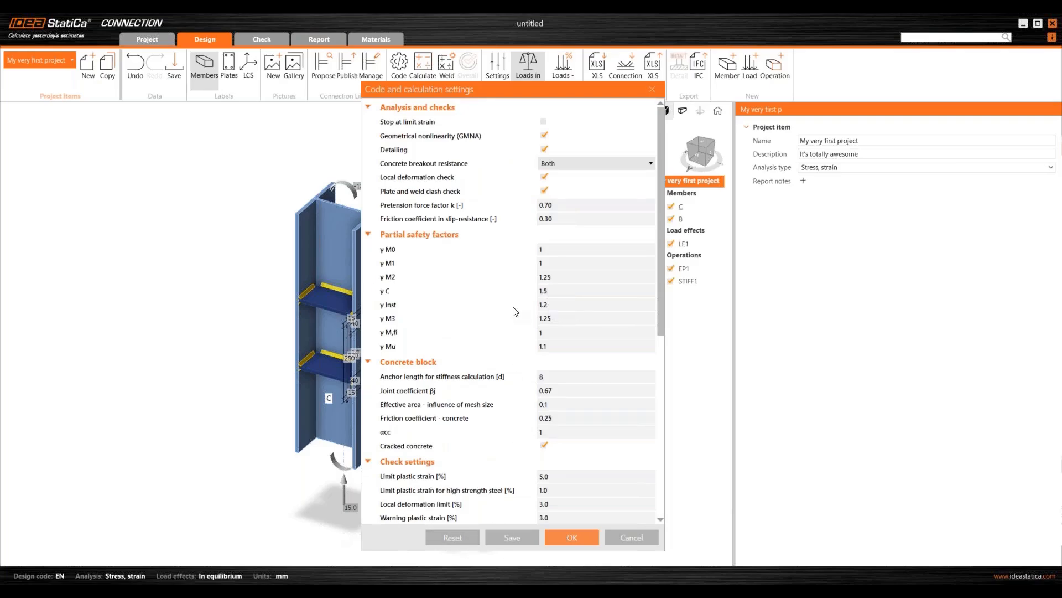
pyautogui.click(573, 537)
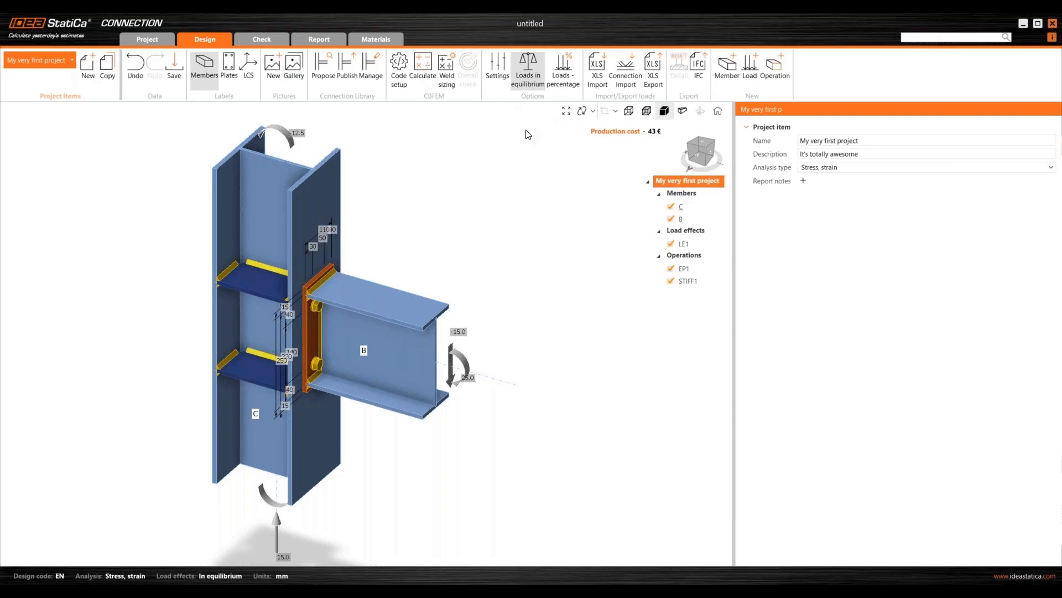
pyautogui.click(498, 78)
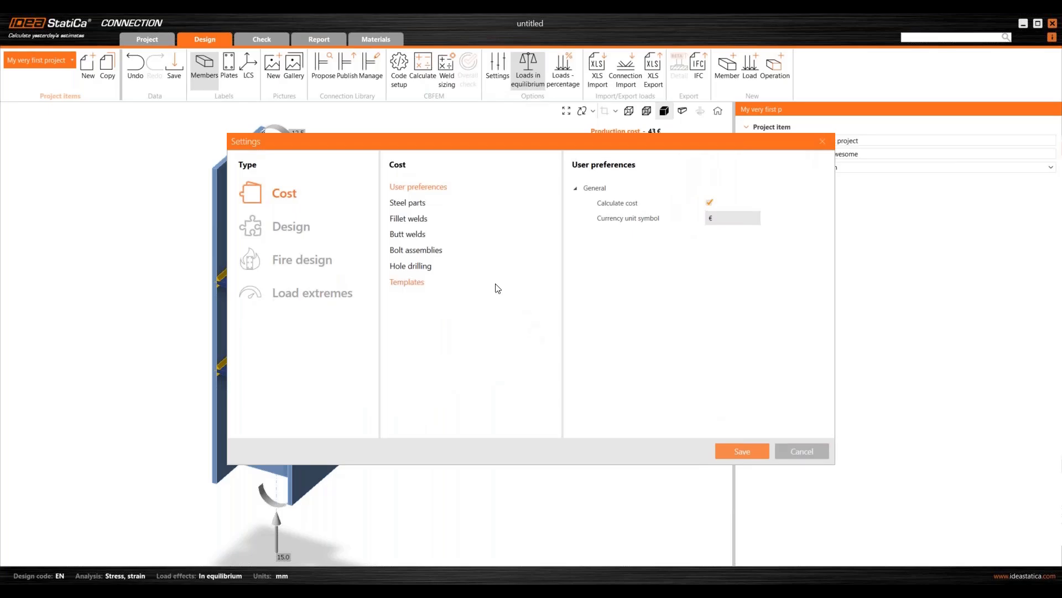
pyautogui.moveTo(522, 139); pyautogui.dragTo(532, 164)
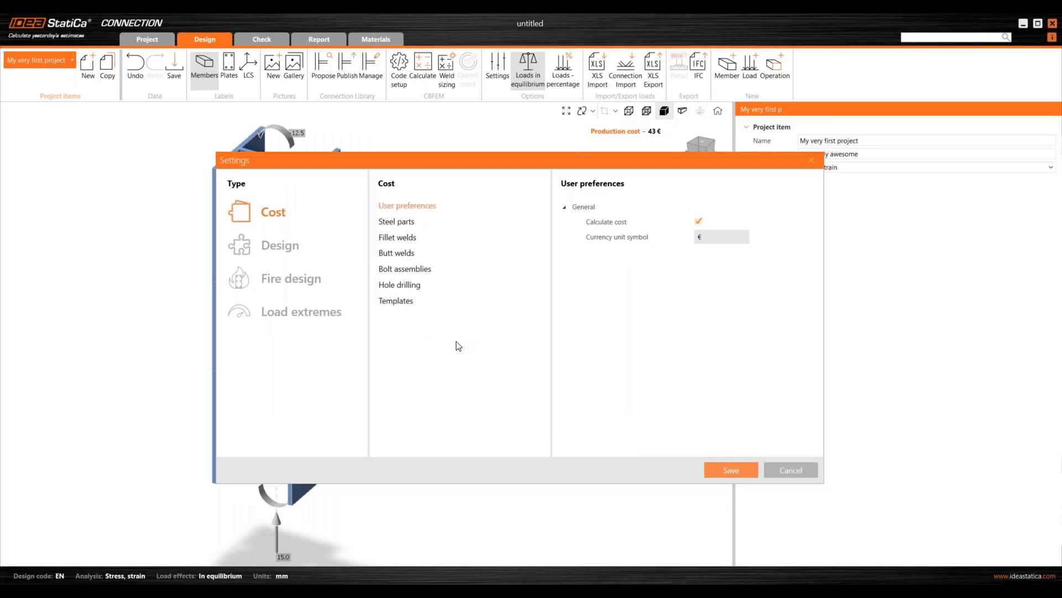
pyautogui.click(275, 249)
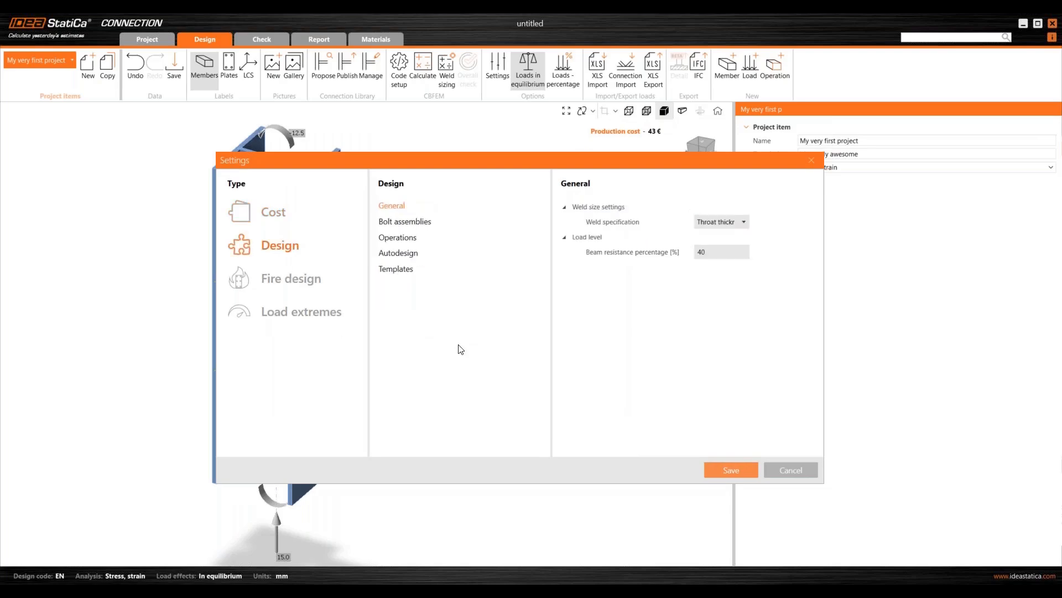
pyautogui.click(418, 224)
pyautogui.click(389, 242)
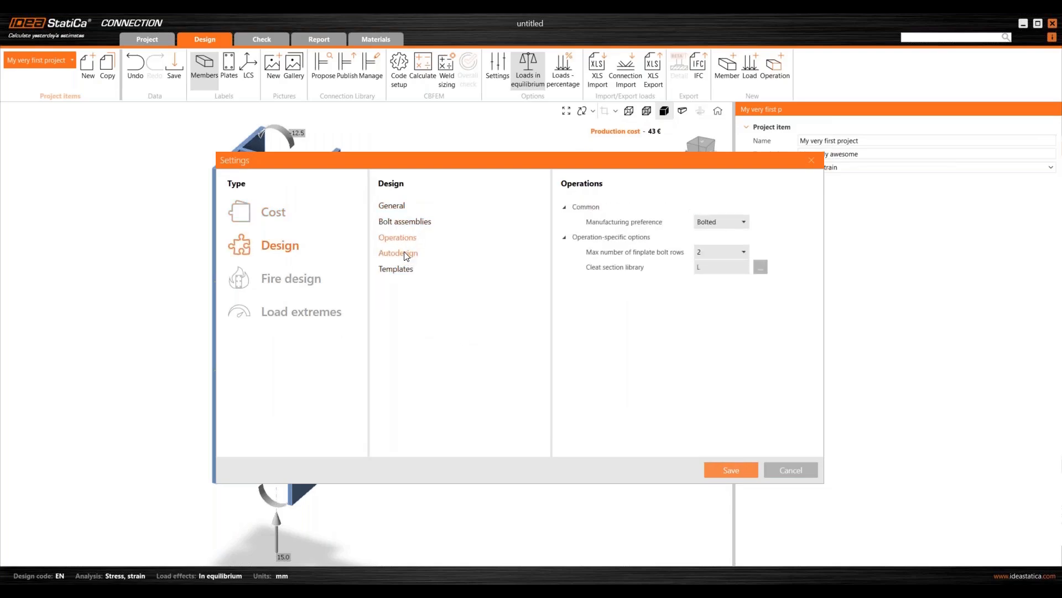
pyautogui.click(404, 253)
pyautogui.click(405, 269)
pyautogui.click(399, 253)
pyautogui.click(400, 238)
pyautogui.click(277, 280)
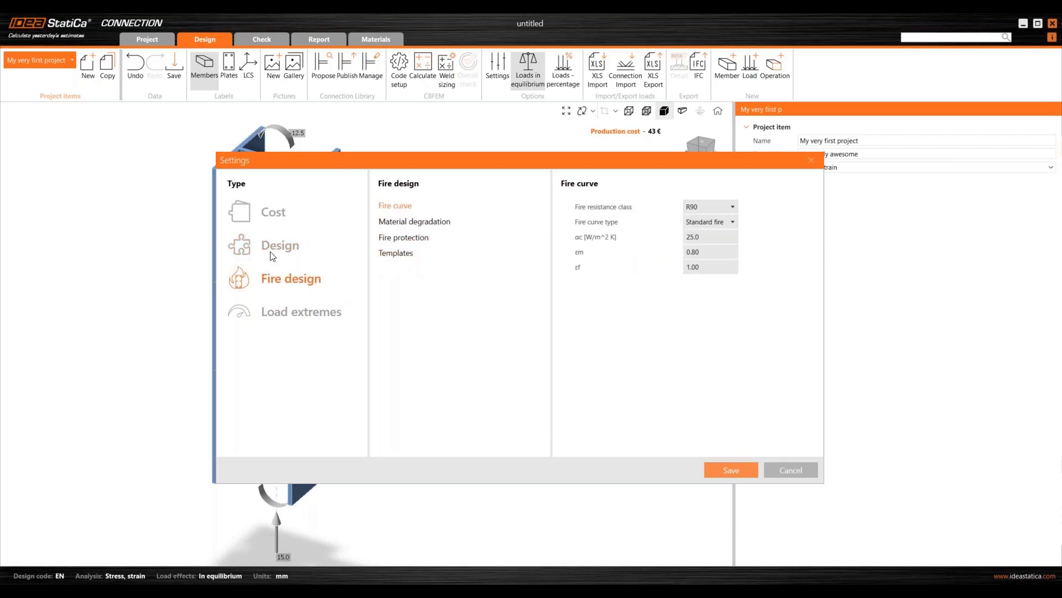
pyautogui.click(415, 221)
pyautogui.click(414, 237)
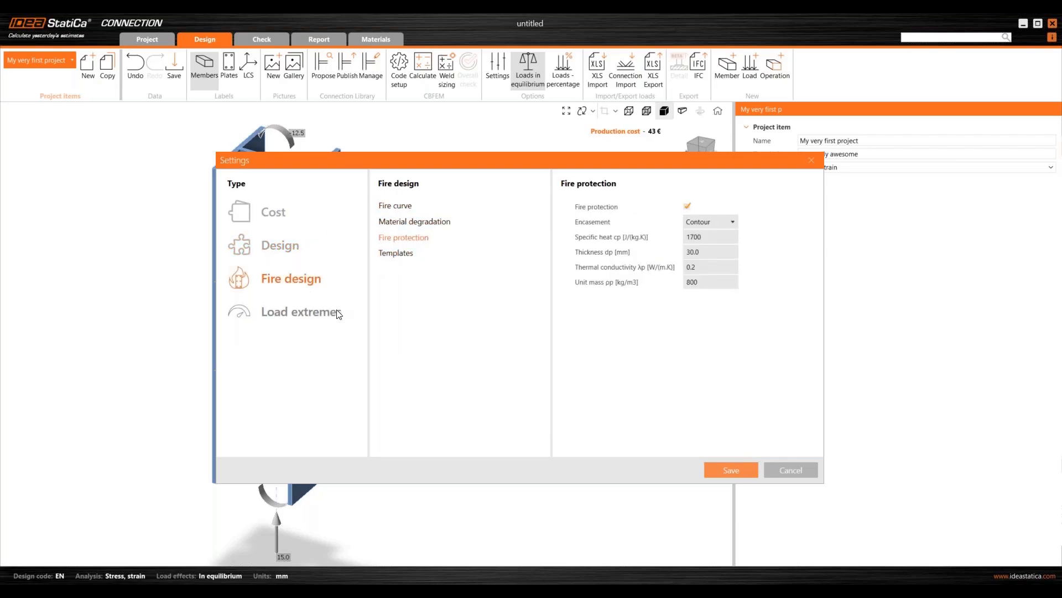
pyautogui.click(334, 313)
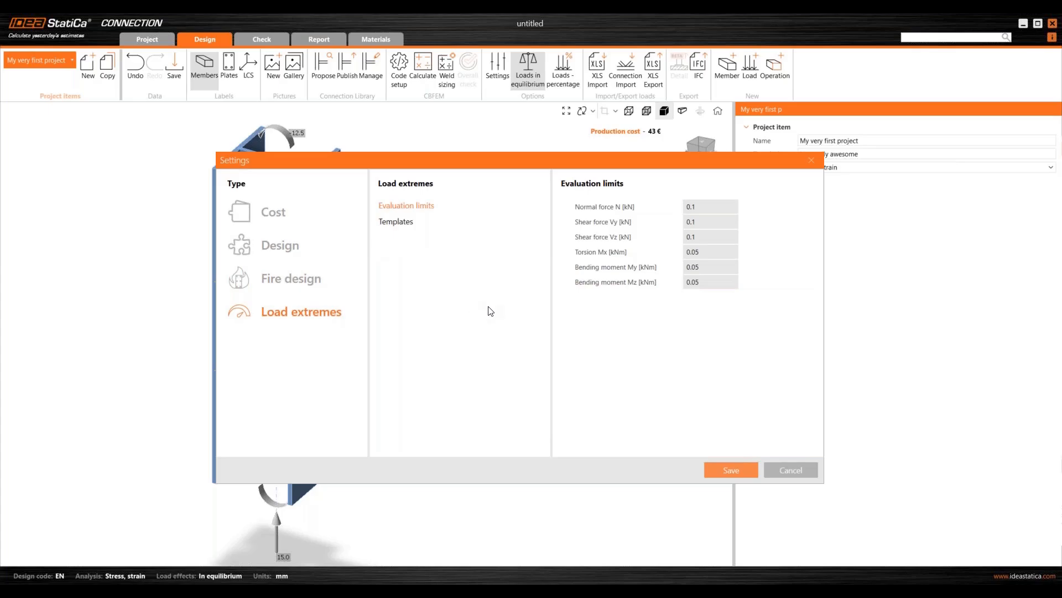
pyautogui.click(812, 160)
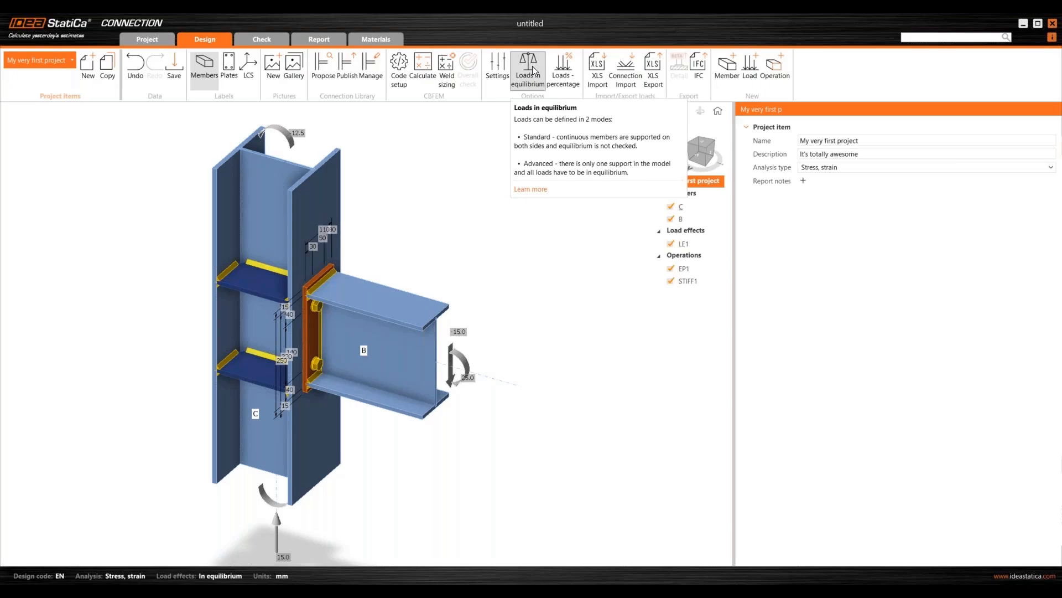
pyautogui.click(536, 191)
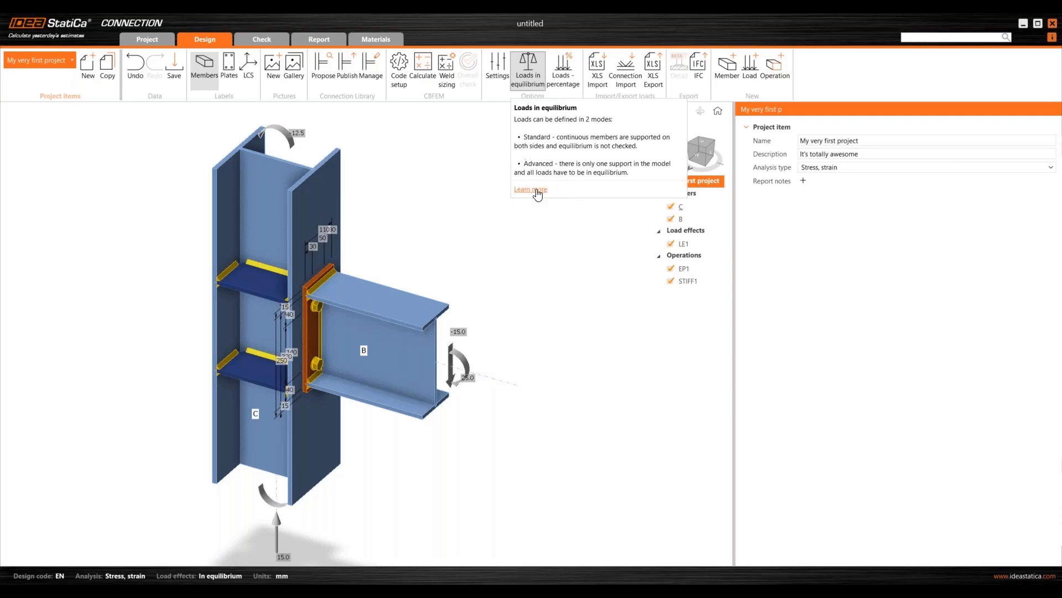
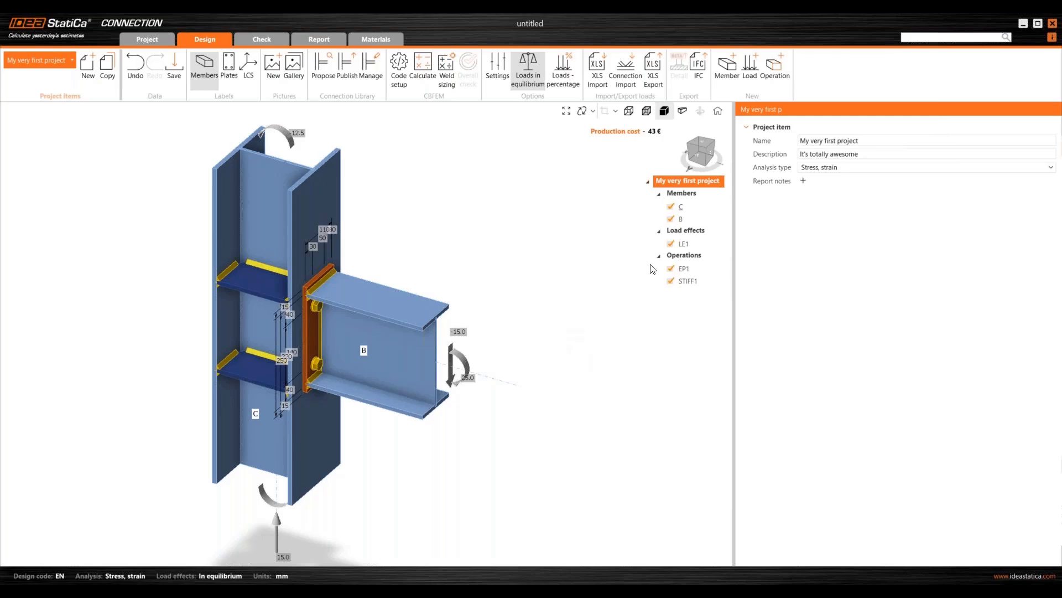
# - Orbit the 3-D connection model to a flatter viewing angle, then turn orbiting off
pyautogui.scroll(-3, 540, 316)
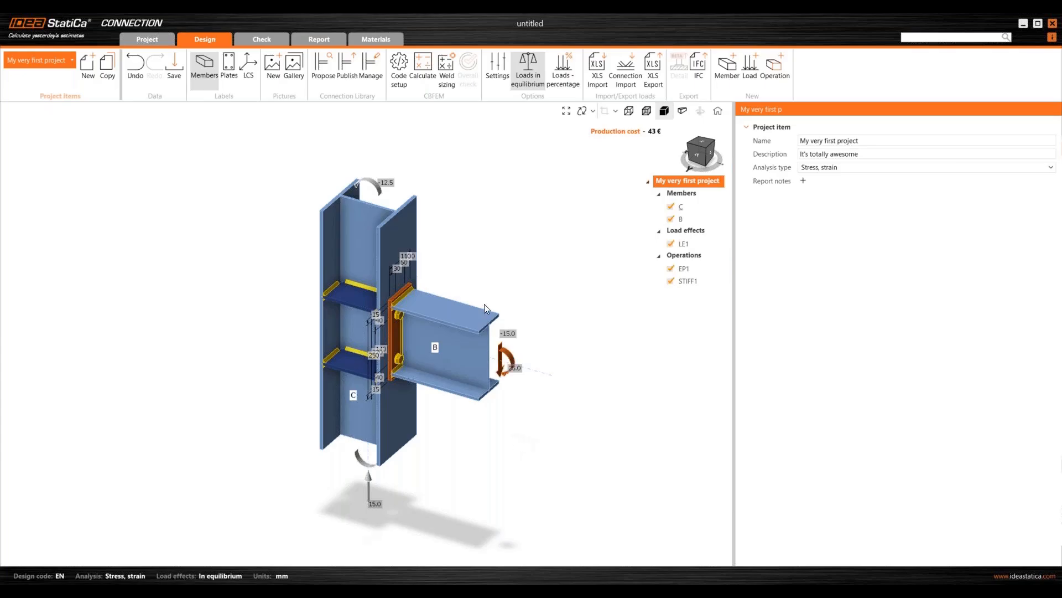
pyautogui.click(582, 110)
pyautogui.moveTo(538, 381); pyautogui.dragTo(587, 219)
pyautogui.click(582, 112)
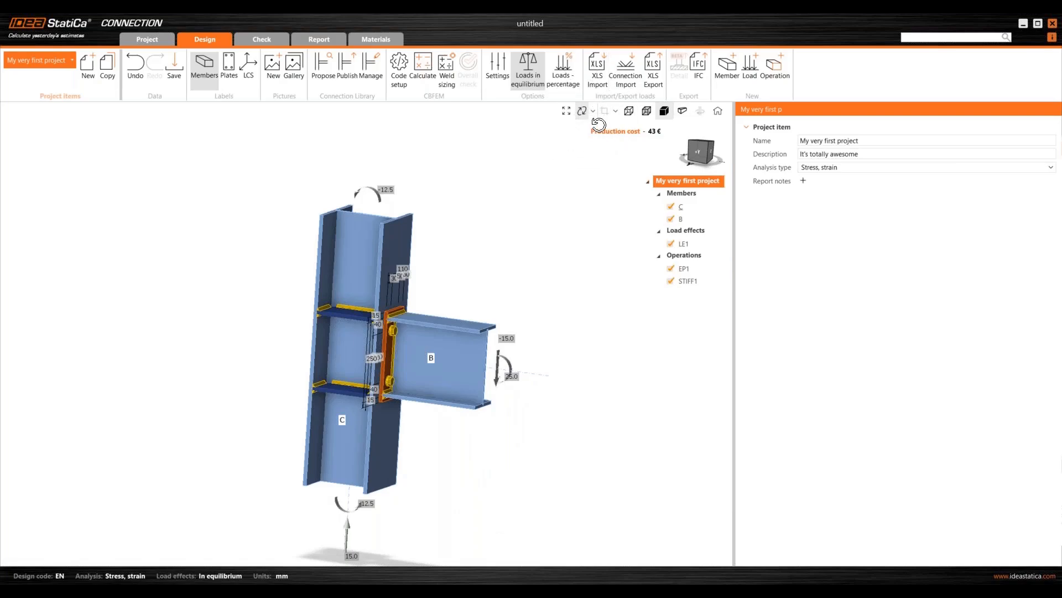
# - Zoom out on the connection, then zoom into a boxed region around the end-plate joint
pyautogui.click(593, 110)
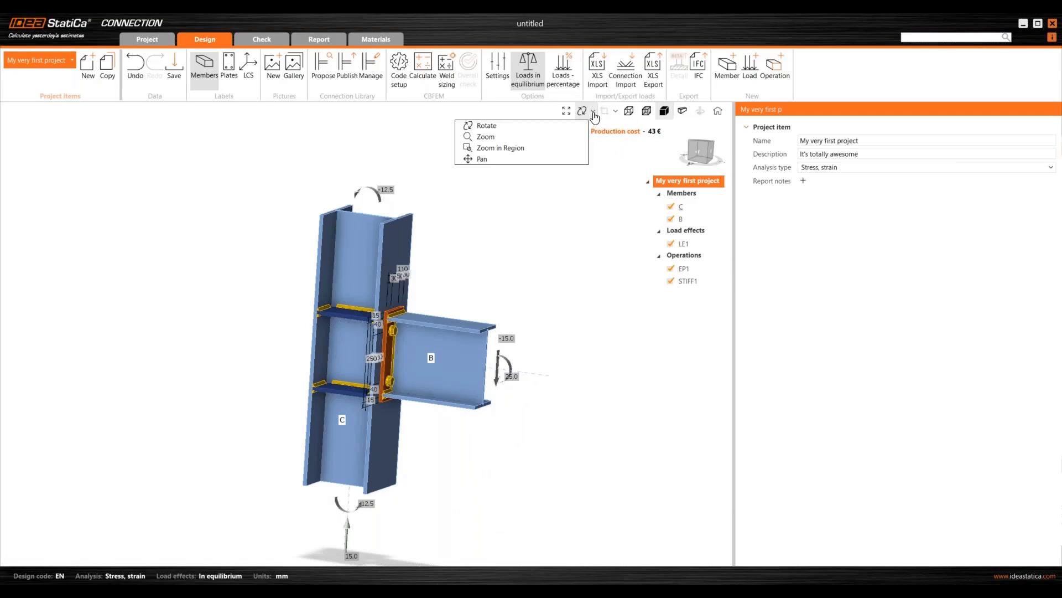
pyautogui.click(487, 136)
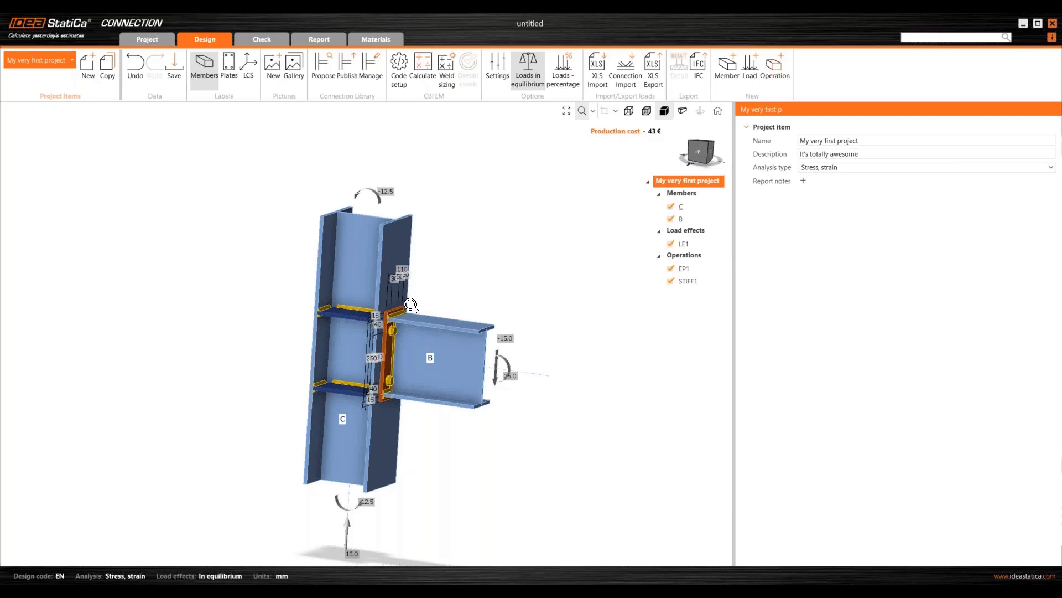
pyautogui.moveTo(410, 304)
pyautogui.mouseDown()
pyautogui.moveTo(419, 308)
pyautogui.moveTo(335, 281)
pyautogui.moveTo(414, 304)
pyautogui.mouseUp()
pyautogui.click(593, 111)
pyautogui.click(492, 150)
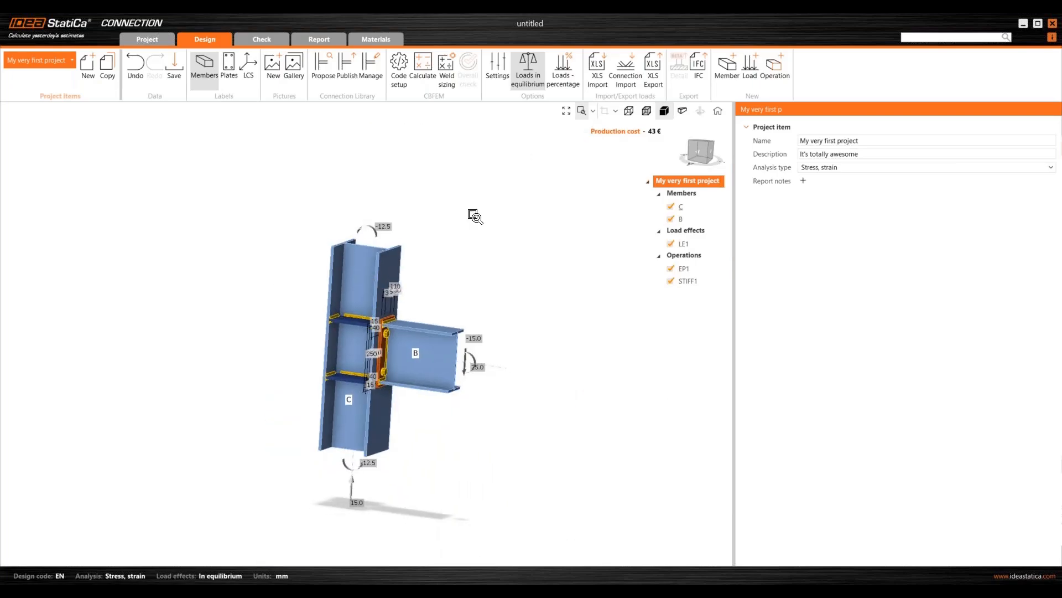
pyautogui.moveTo(294, 294); pyautogui.dragTo(437, 389)
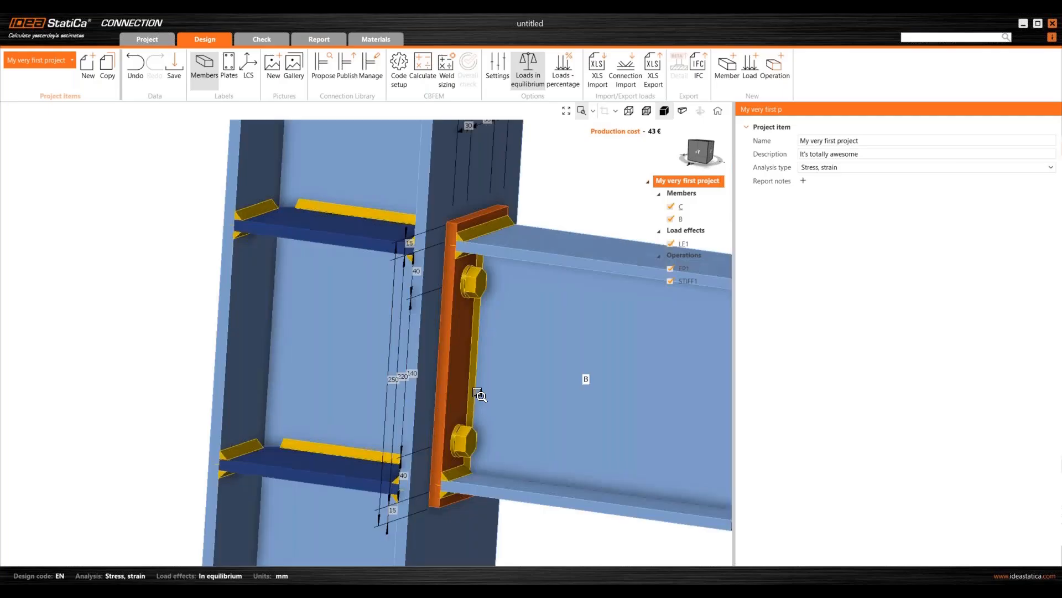
# - Pan the view around the end-plate joint
pyautogui.click(593, 111)
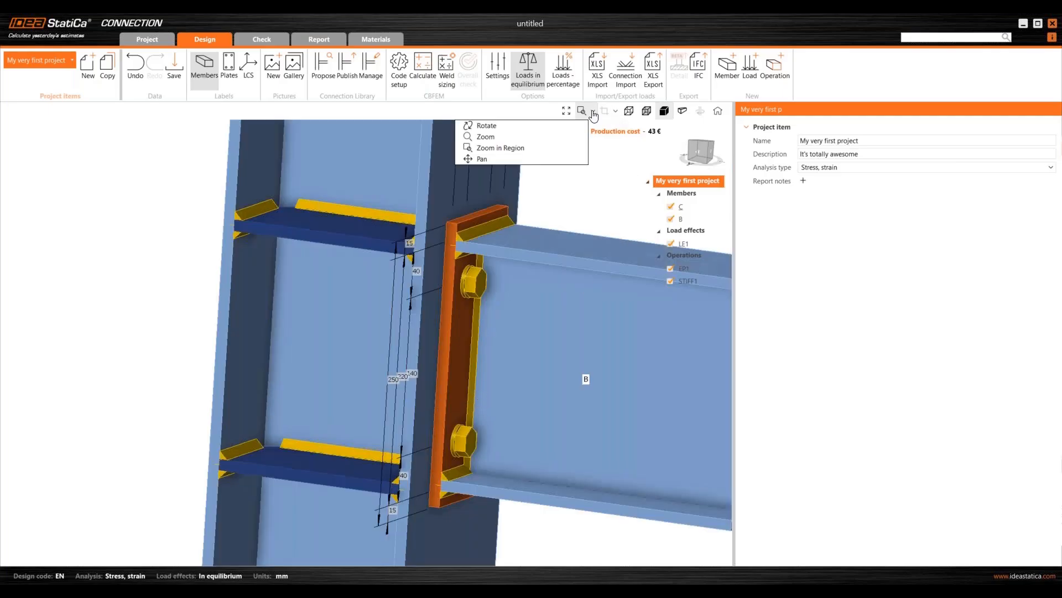
pyautogui.click(481, 157)
pyautogui.moveTo(477, 332); pyautogui.dragTo(355, 337)
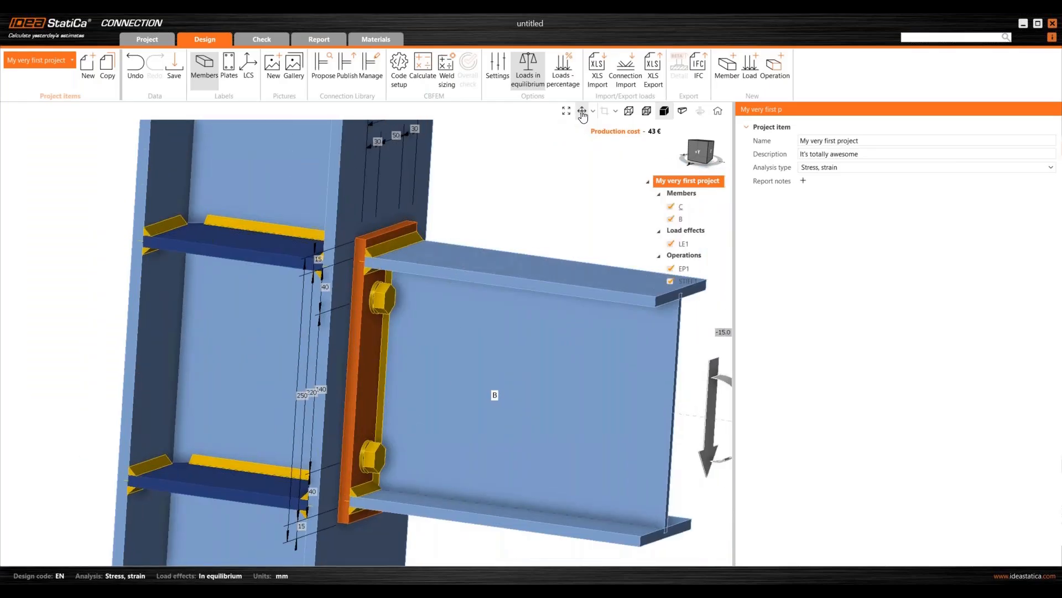
pyautogui.click(582, 113)
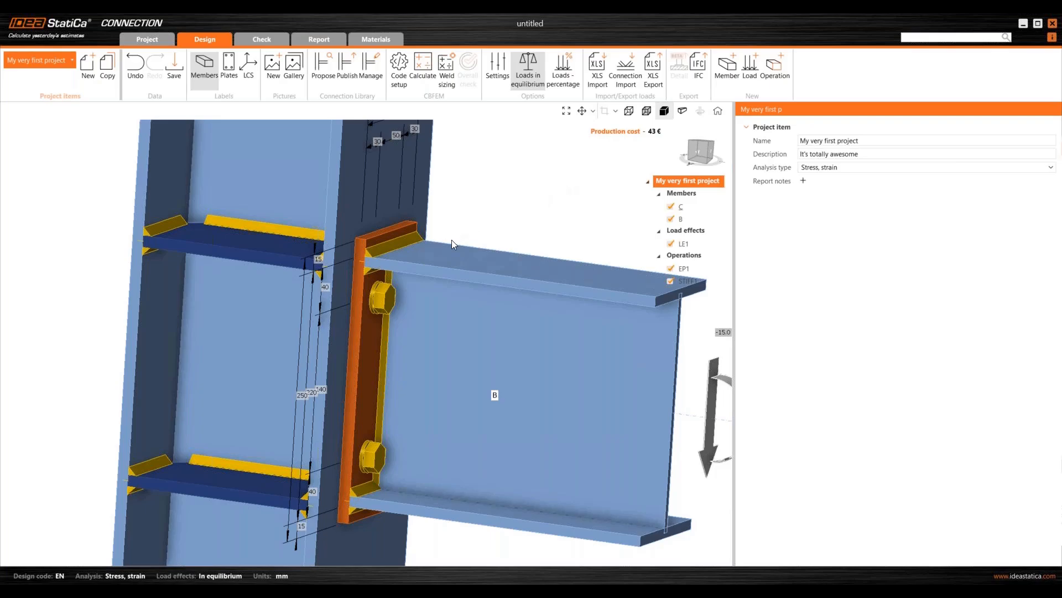
# - Zoom back out and orbit to a full view of the column–beam connection
pyautogui.scroll(-2, 443, 268)
pyautogui.scroll(-1, 467, 272)
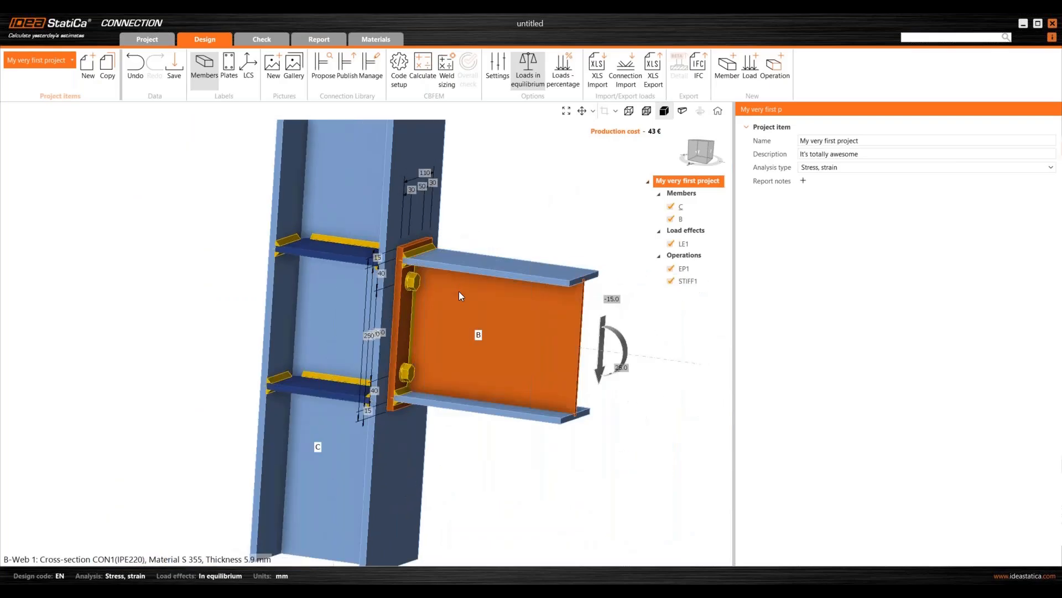
pyautogui.scroll(-1, 429, 308)
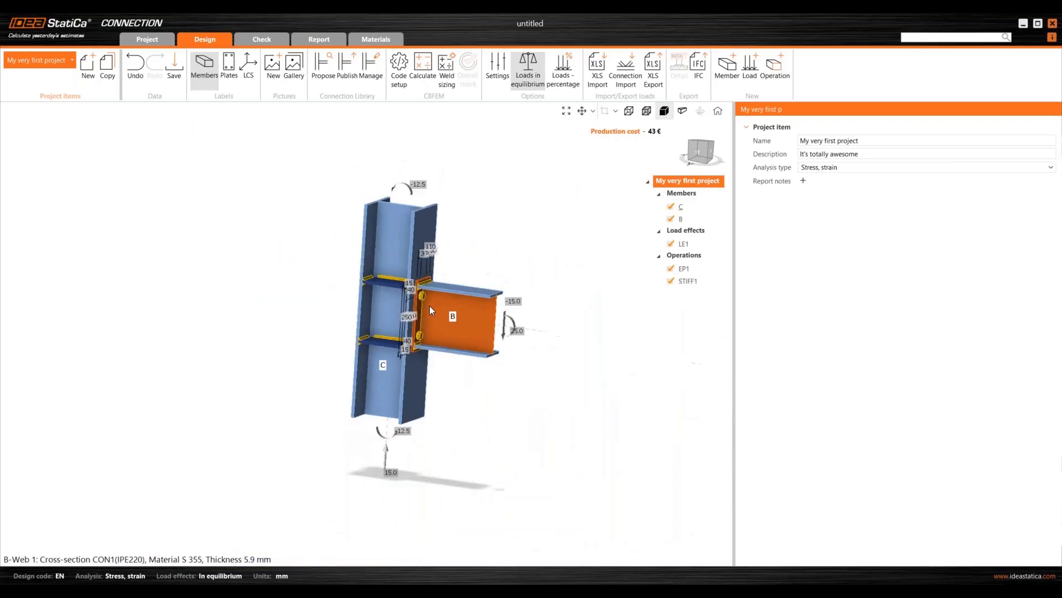
pyautogui.scroll(4, 417, 315)
pyautogui.scroll(-4, 418, 276)
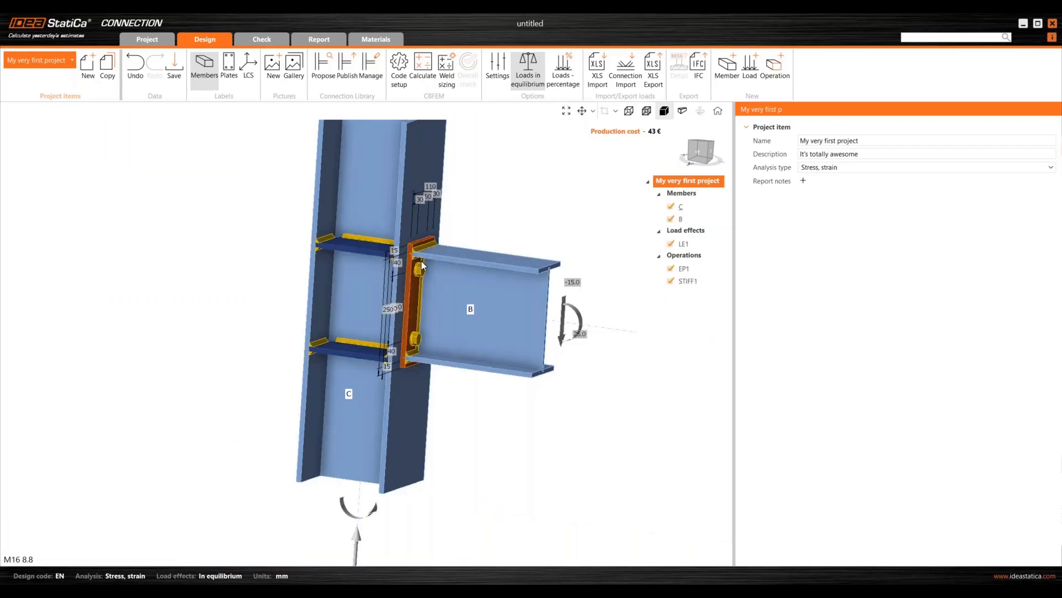
pyautogui.scroll(4, 418, 266)
pyautogui.scroll(-4, 409, 274)
pyautogui.scroll(3, 409, 279)
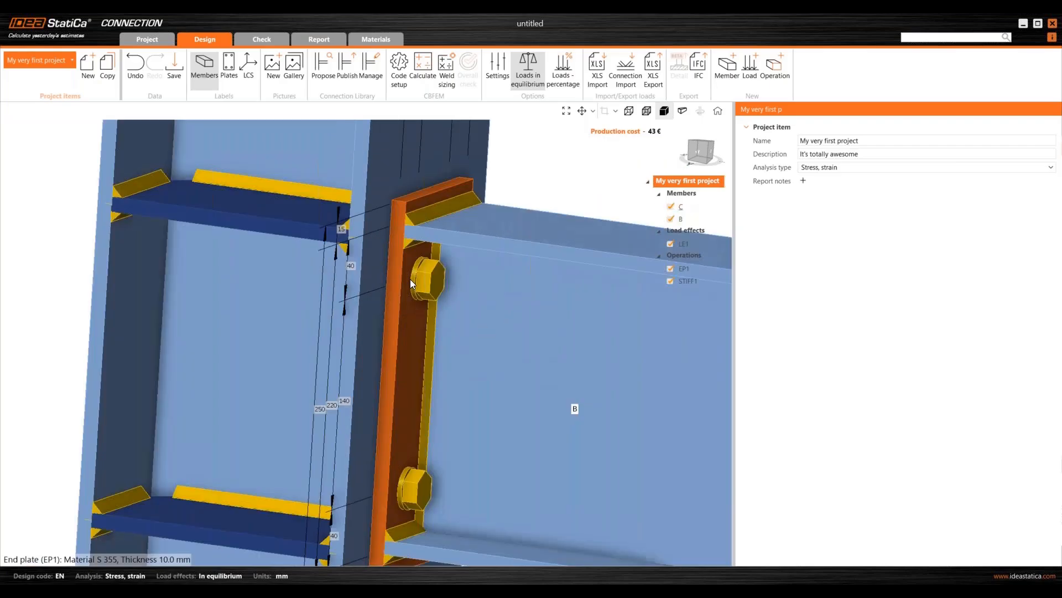
pyautogui.scroll(-4, 413, 272)
pyautogui.scroll(5, 414, 259)
pyautogui.scroll(-5, 414, 259)
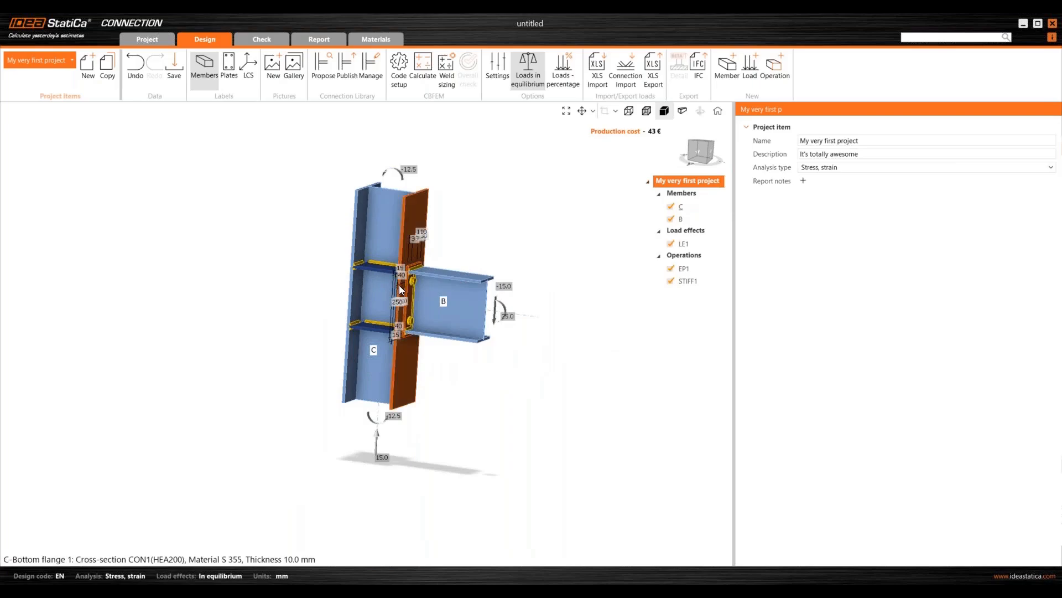
pyautogui.moveTo(471, 289); pyautogui.dragTo(437, 352, button='right')
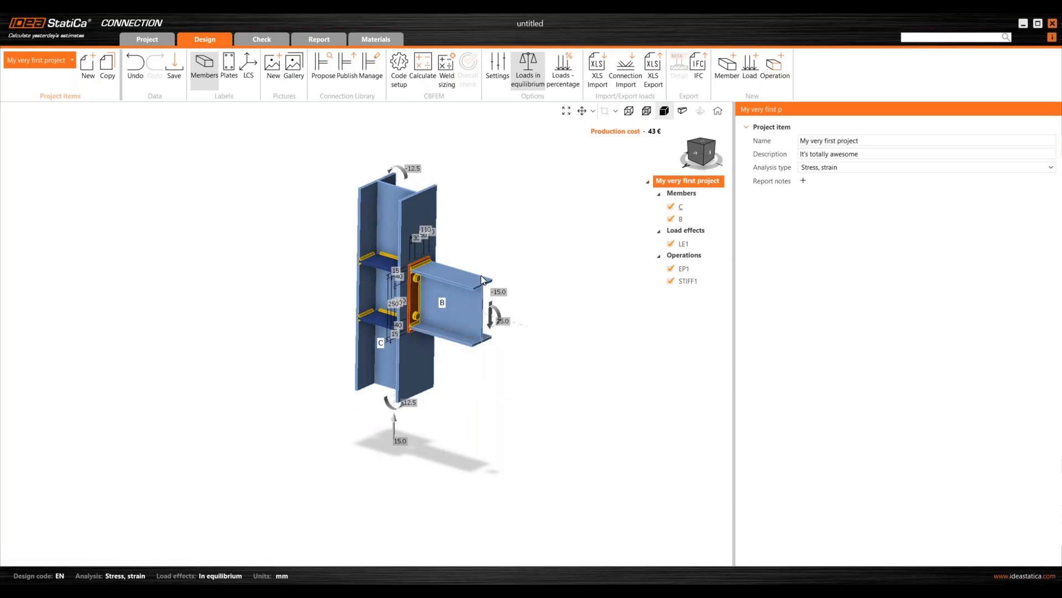
# - View the joint from the opposite side, front and isometric angles with the navigation cube
pyautogui.click(705, 150)
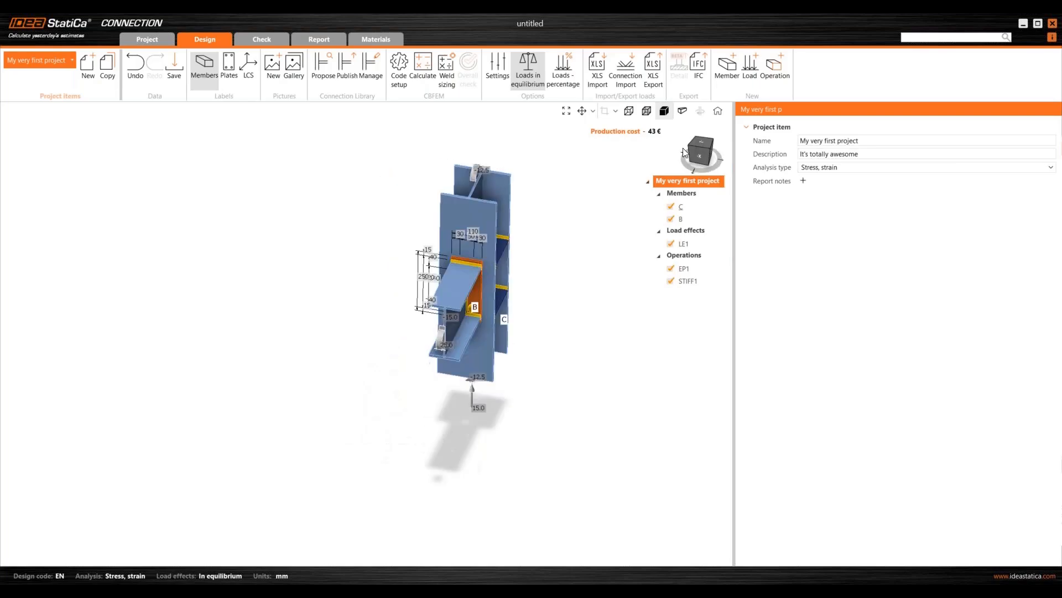
pyautogui.click(689, 149)
pyautogui.click(707, 154)
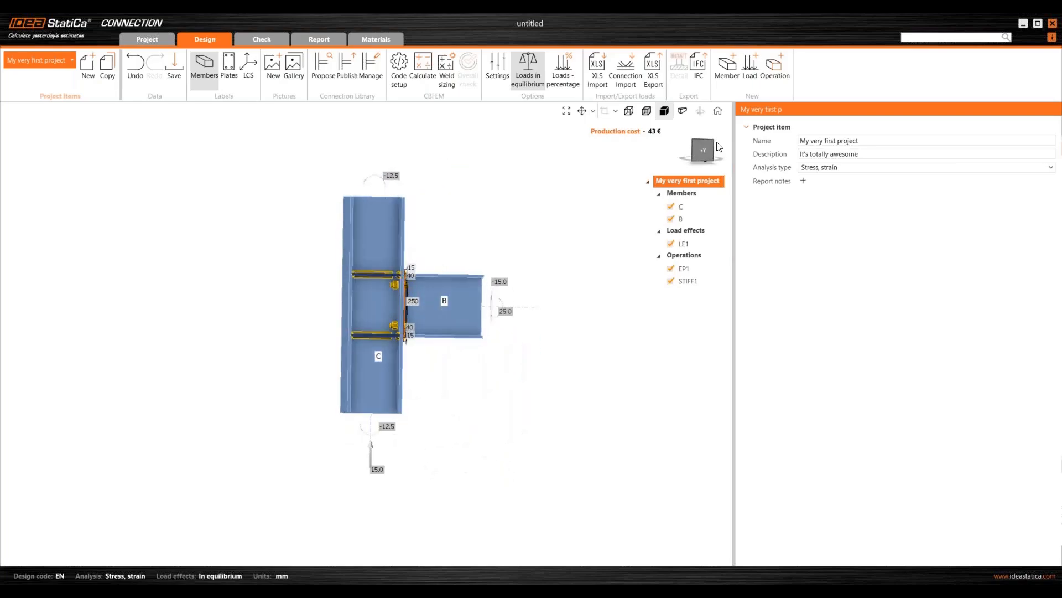
pyautogui.moveTo(703, 150); pyautogui.dragTo(676, 151)
# - Check front, top and side views of the connection, then reset to the home view
pyautogui.click(705, 154)
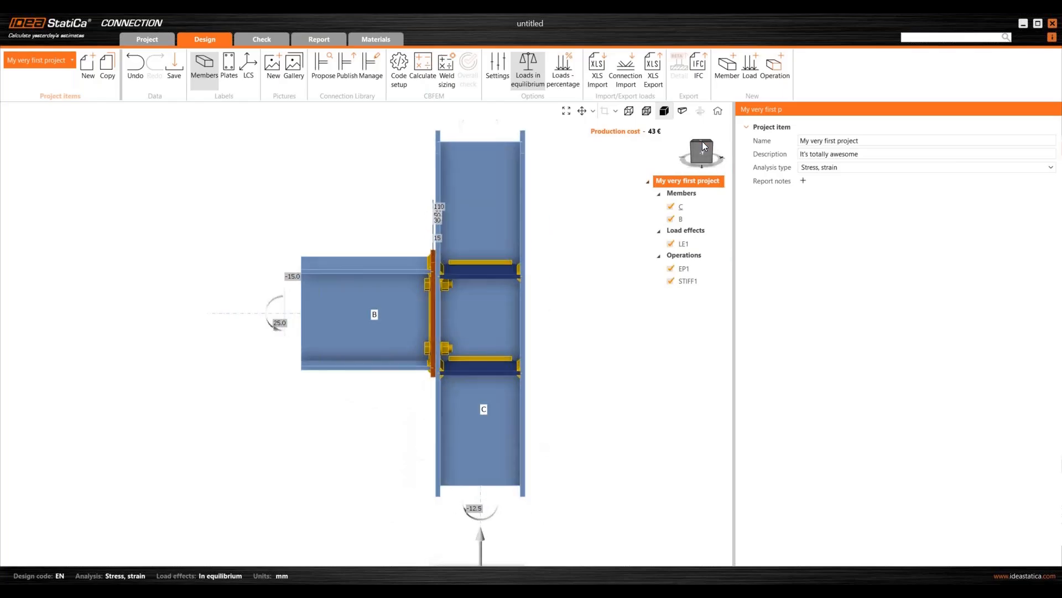
pyautogui.click(702, 146)
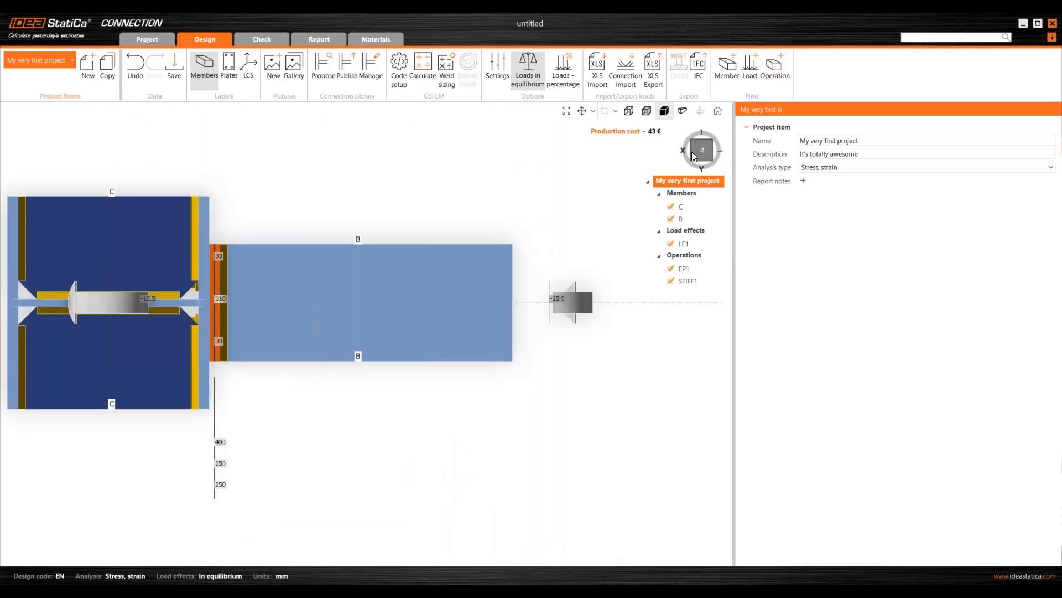
pyautogui.click(699, 155)
pyautogui.click(700, 154)
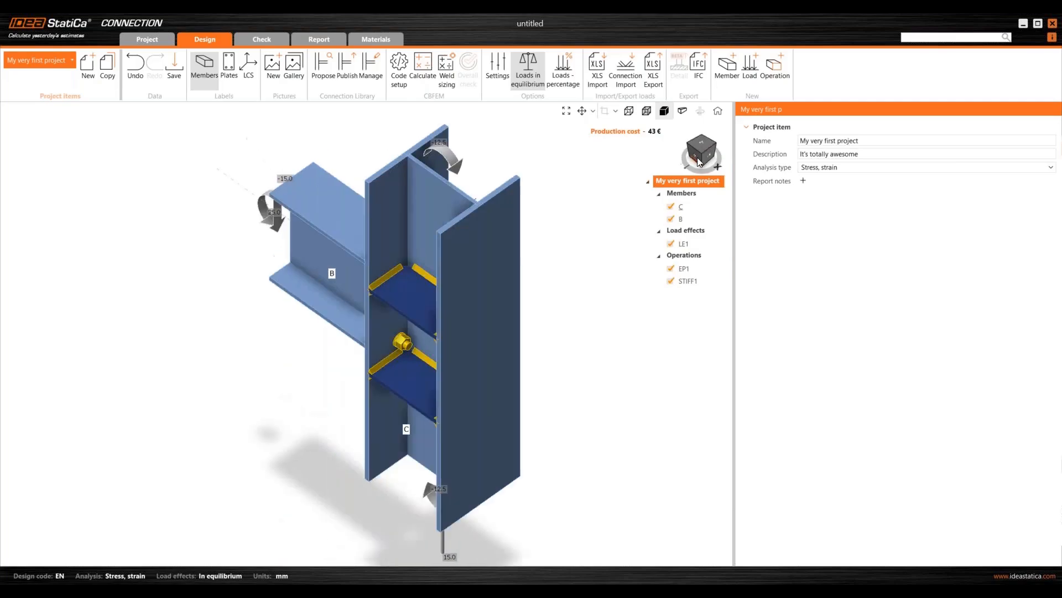
pyautogui.click(718, 113)
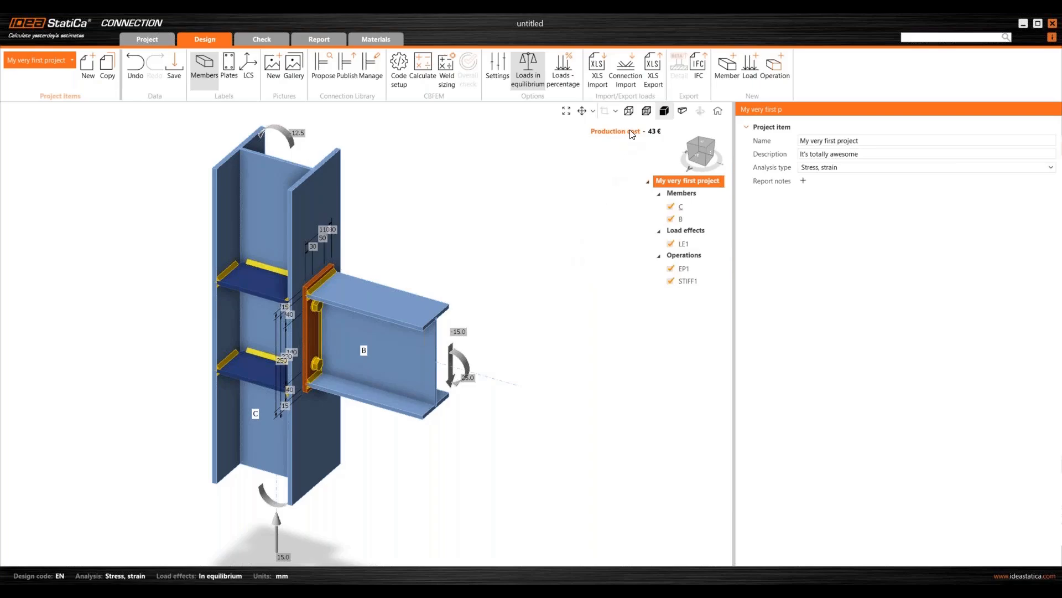
# - Show the connection as a wireframe, zoom on the stiffener, then draw all members as transparent solids
pyautogui.click(630, 112)
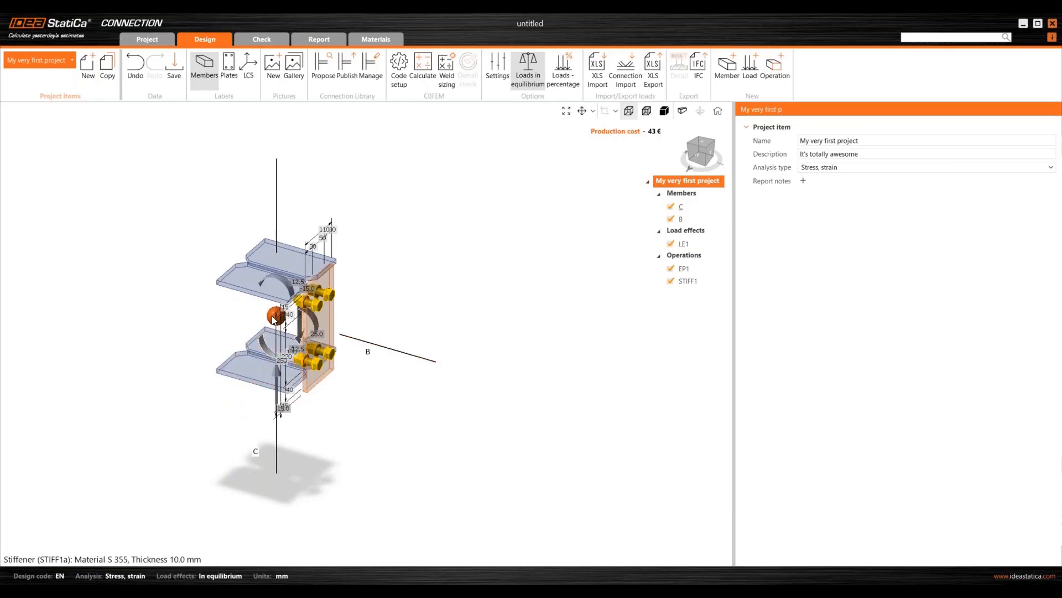
pyautogui.scroll(5, 273, 320)
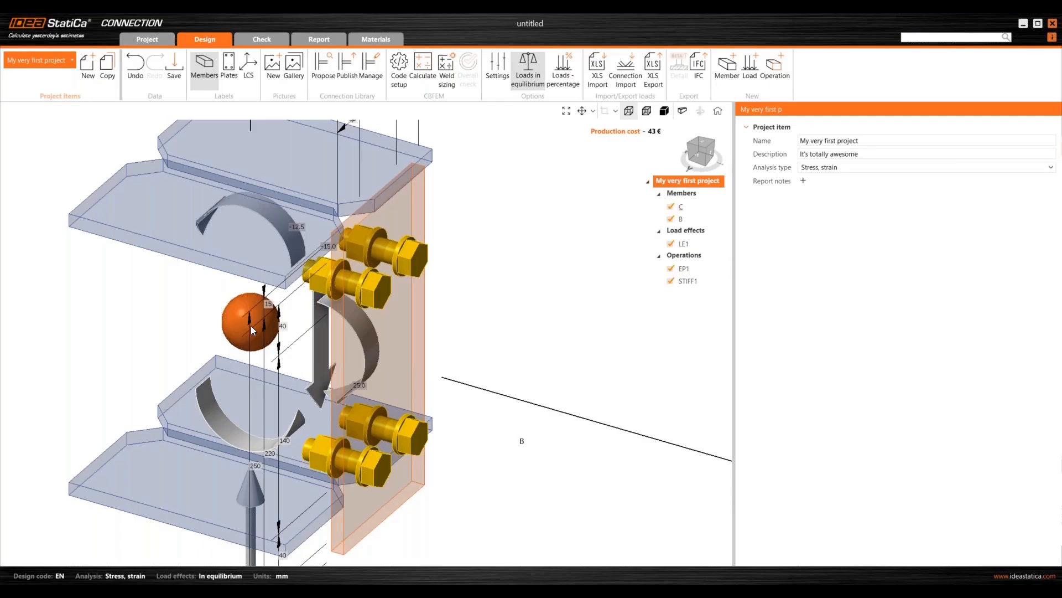
pyautogui.scroll(-5, 248, 318)
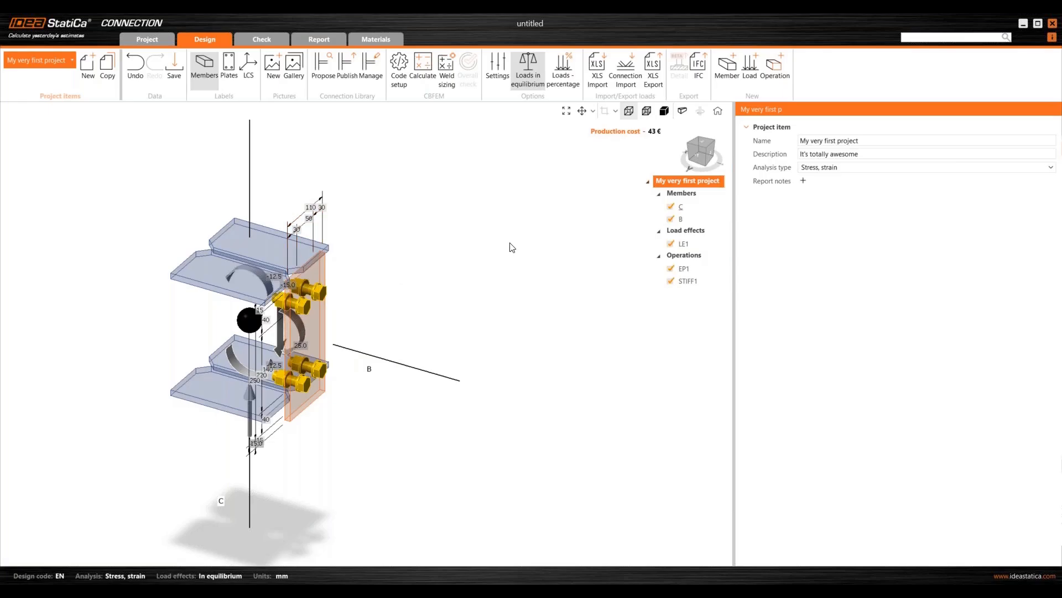
pyautogui.click(646, 112)
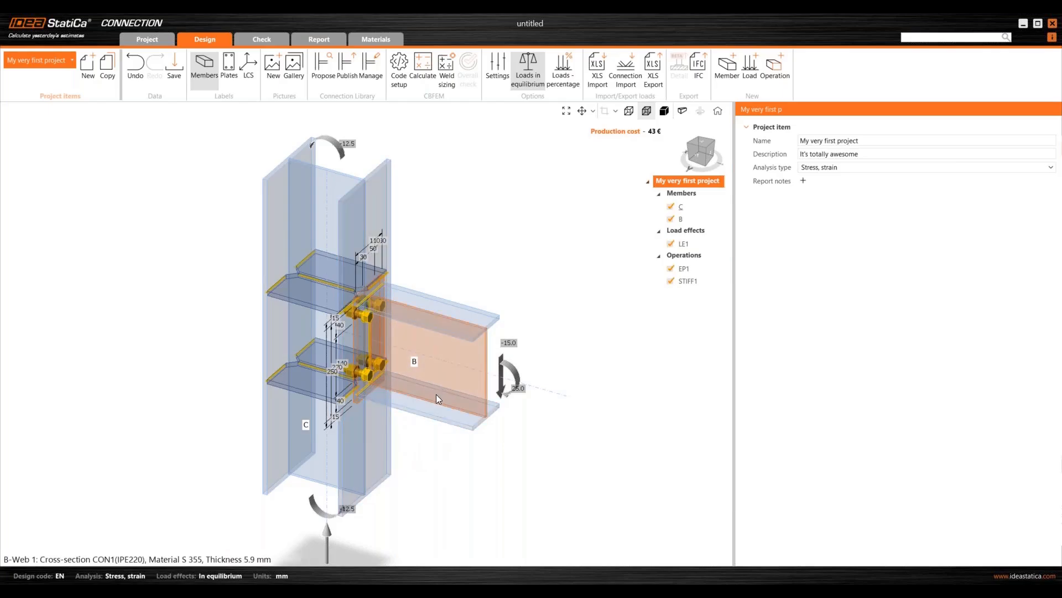
pyautogui.scroll(2, 388, 346)
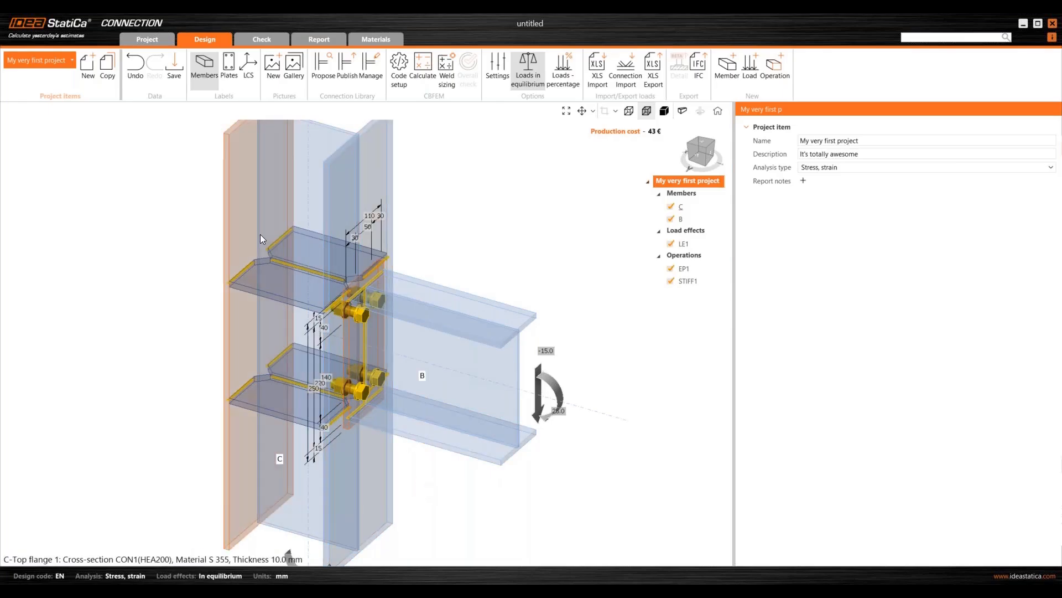
pyautogui.scroll(2, 260, 234)
pyautogui.scroll(2, 260, 248)
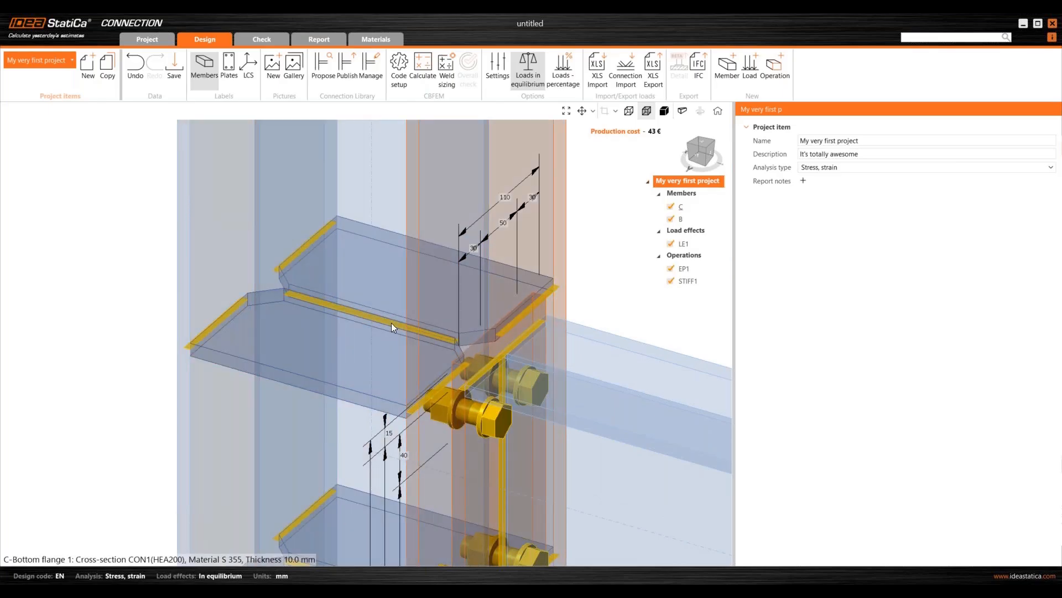
pyautogui.scroll(-4, 316, 225)
pyautogui.scroll(2, 310, 338)
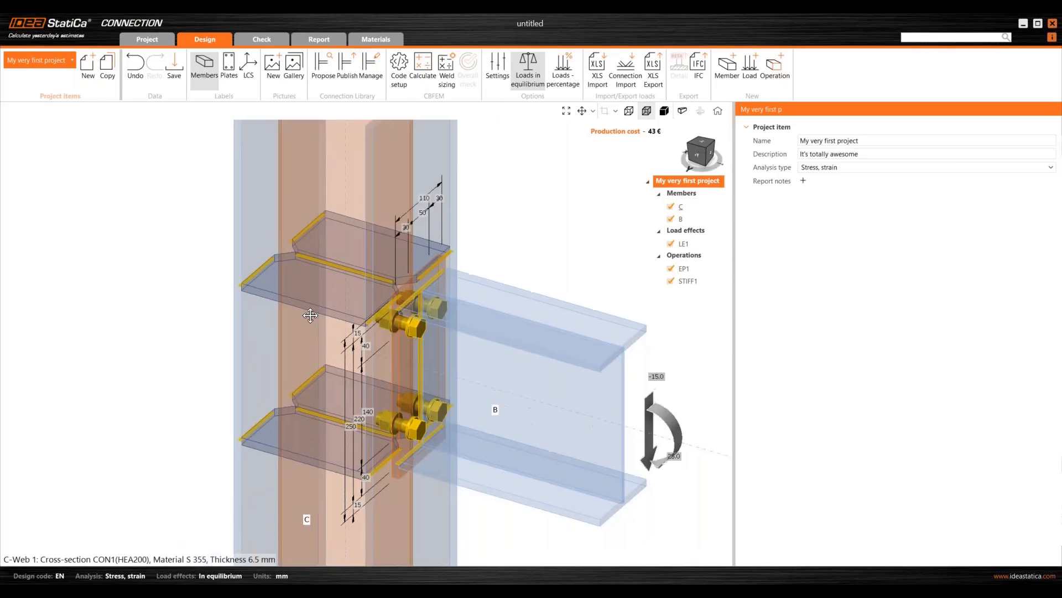
pyautogui.moveTo(303, 347); pyautogui.dragTo(271, 346, button='right')
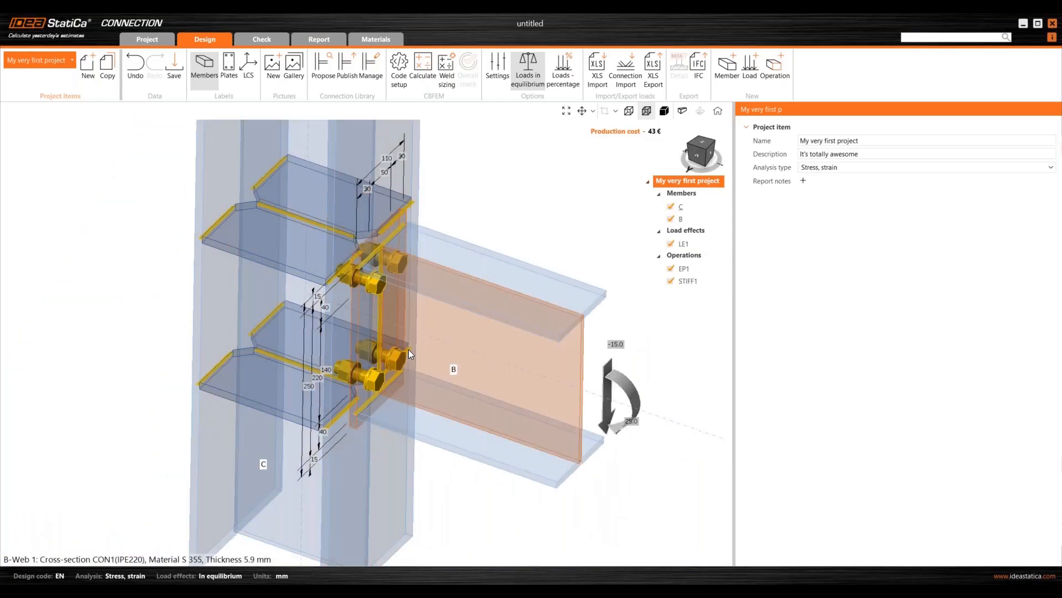
pyautogui.moveTo(409, 359); pyautogui.dragTo(350, 301, button='right')
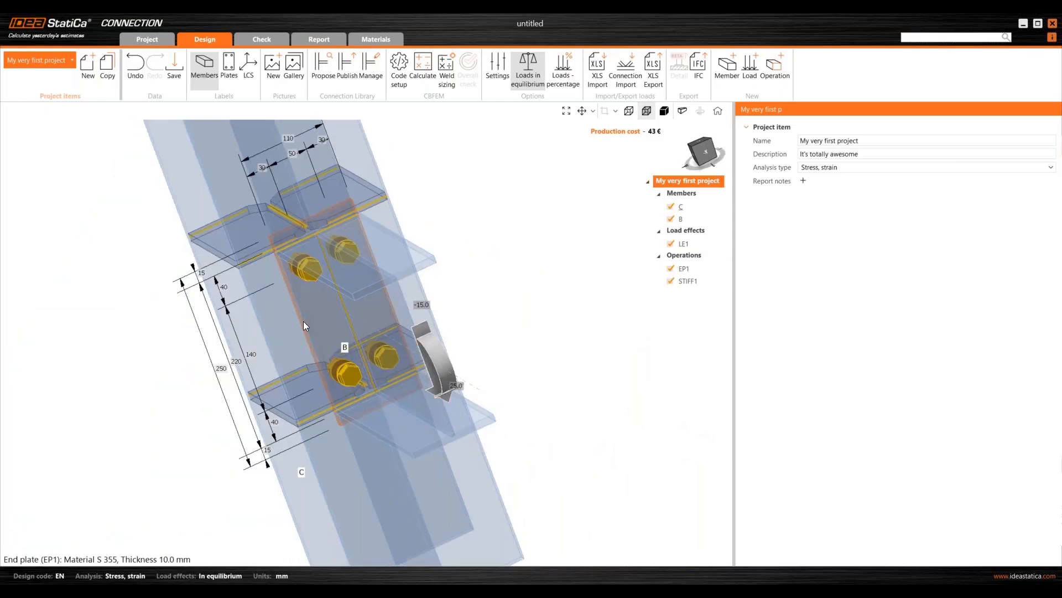
pyautogui.moveTo(223, 275); pyautogui.dragTo(263, 298, button='right')
pyautogui.scroll(-4, 263, 299)
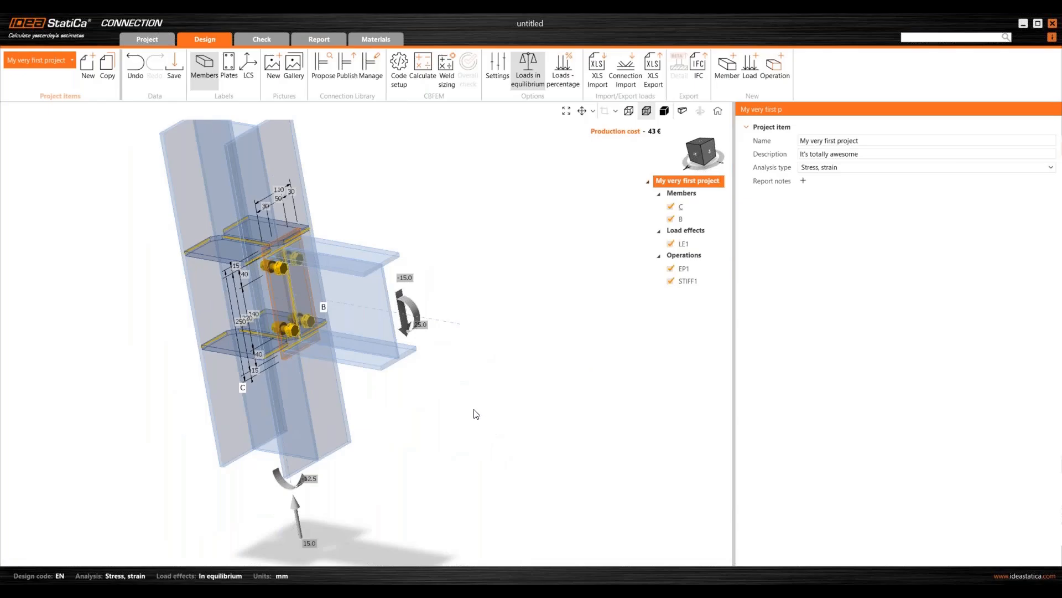
pyautogui.moveTo(474, 411); pyautogui.dragTo(480, 428, button='right')
pyautogui.moveTo(229, 235); pyautogui.dragTo(272, 301, button='middle')
pyautogui.moveTo(273, 301); pyautogui.dragTo(281, 281, button='right')
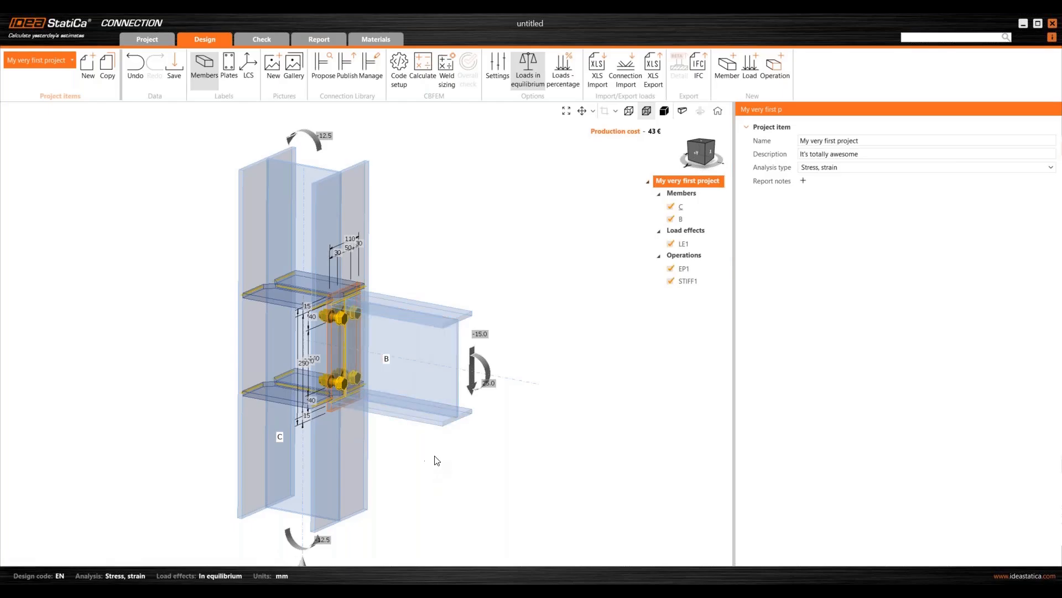
# - Open beam B's member properties from the project tree
pyautogui.click(429, 393)
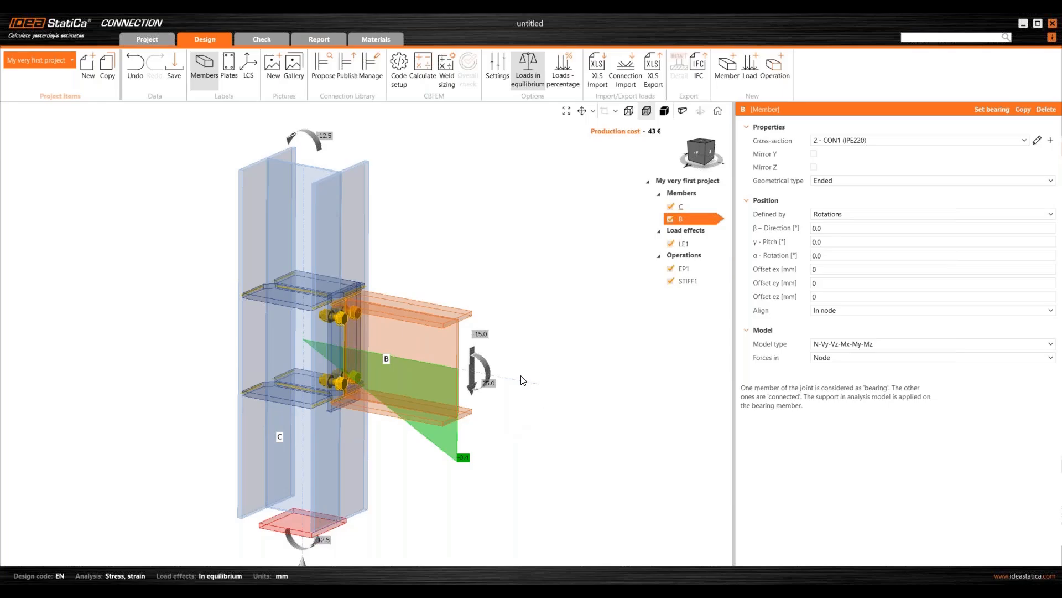
# - Render the model solid, re-centre and orbit the joint, then select column C to show its properties
pyautogui.click(665, 110)
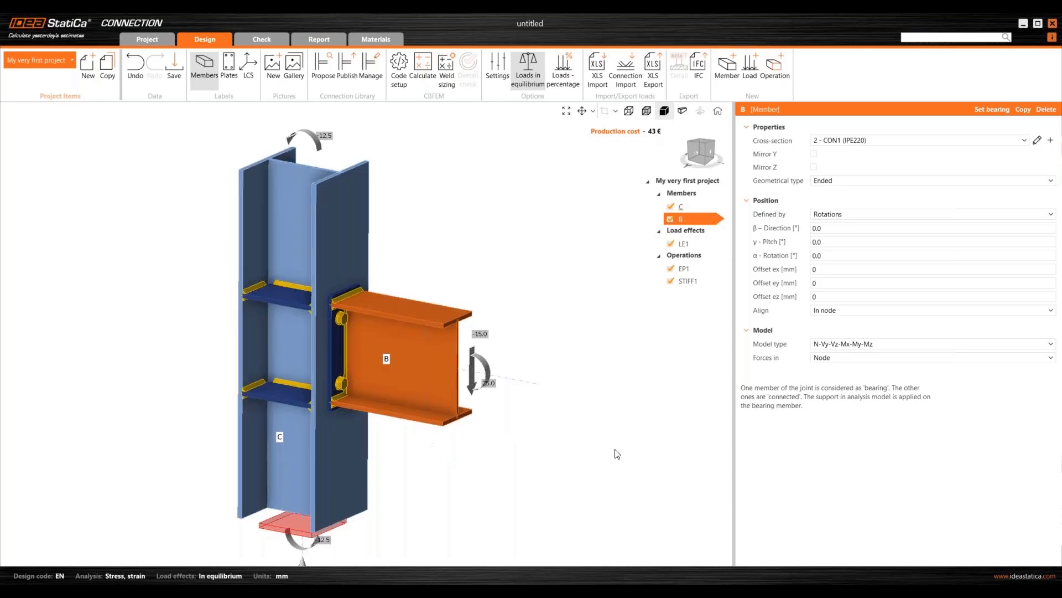
pyautogui.scroll(-3, 397, 327)
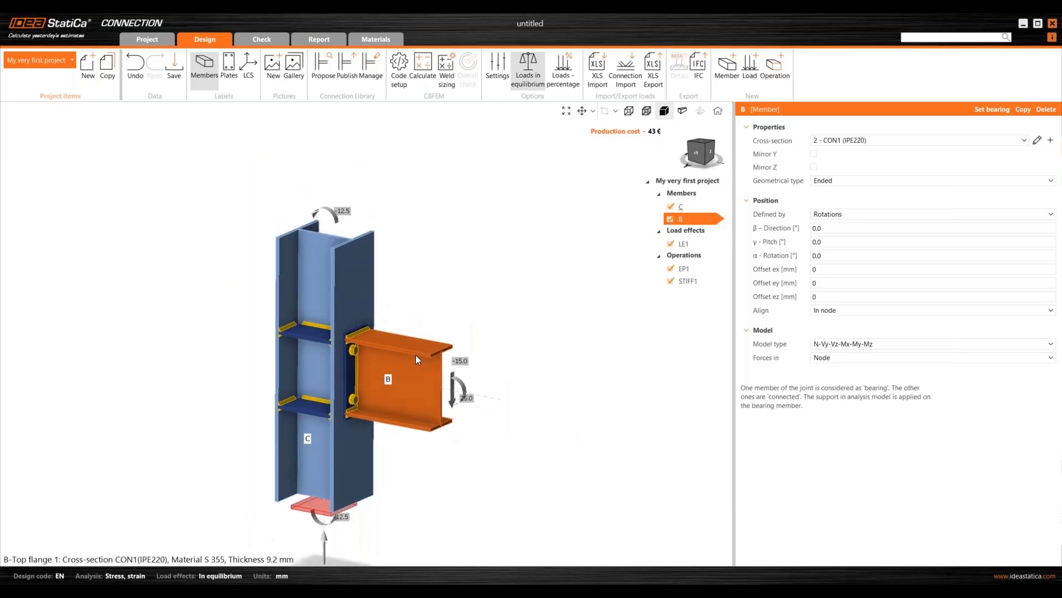
pyautogui.moveTo(393, 316); pyautogui.dragTo(417, 222, button='middle')
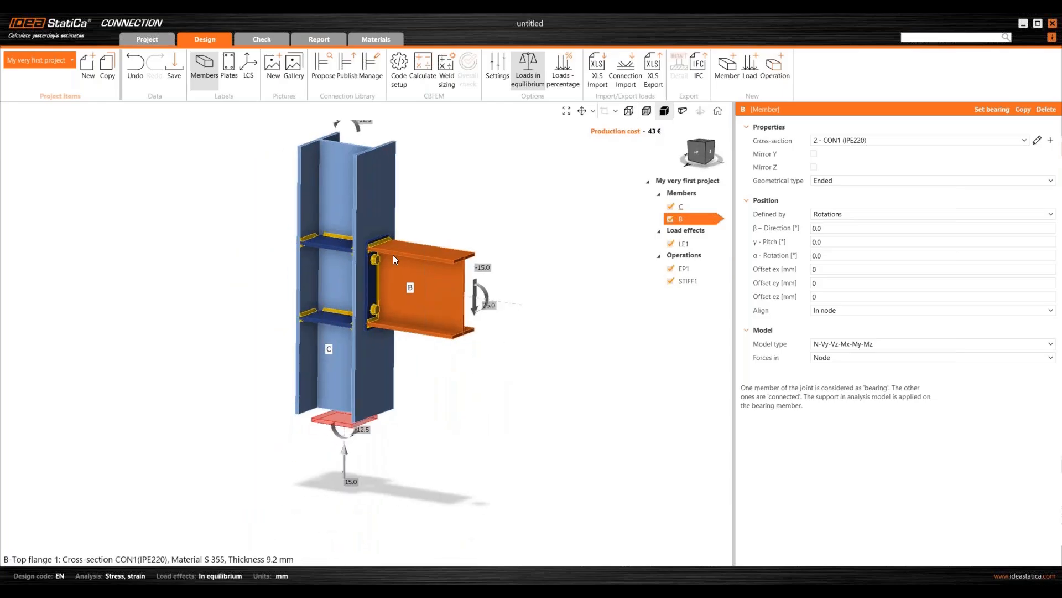
pyautogui.moveTo(353, 271); pyautogui.dragTo(351, 302, button='right')
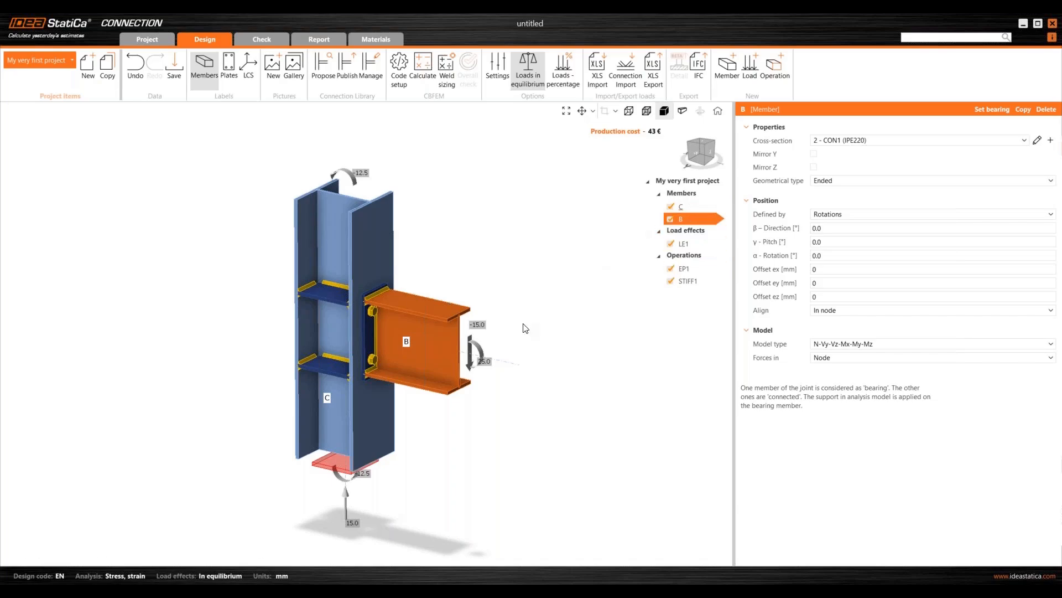
pyautogui.click(377, 253)
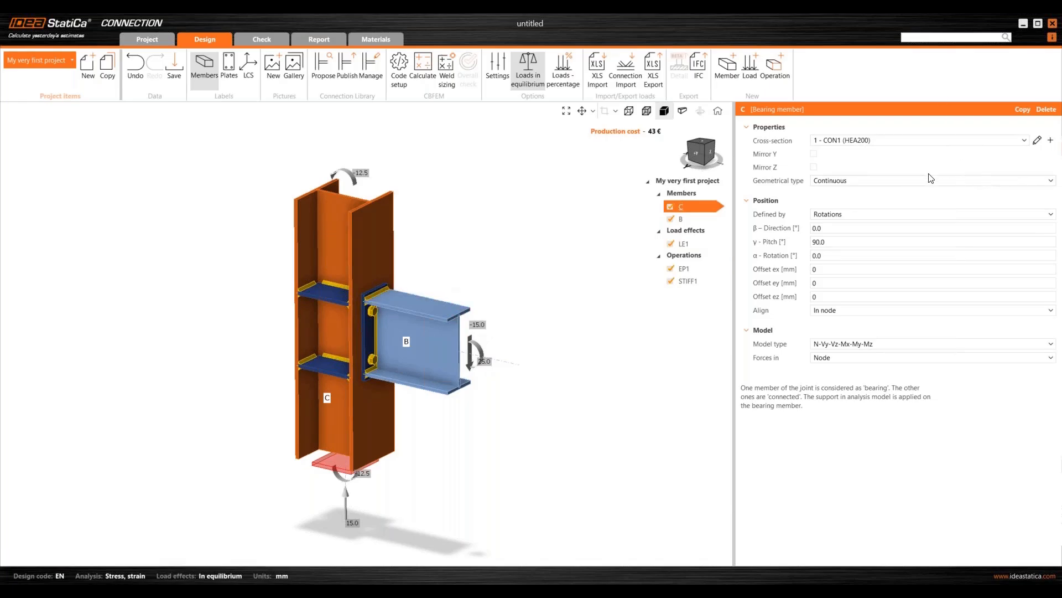
# - Replace column C's HEA200 cross-section with HEA160 found in the full shape list
pyautogui.click(1038, 140)
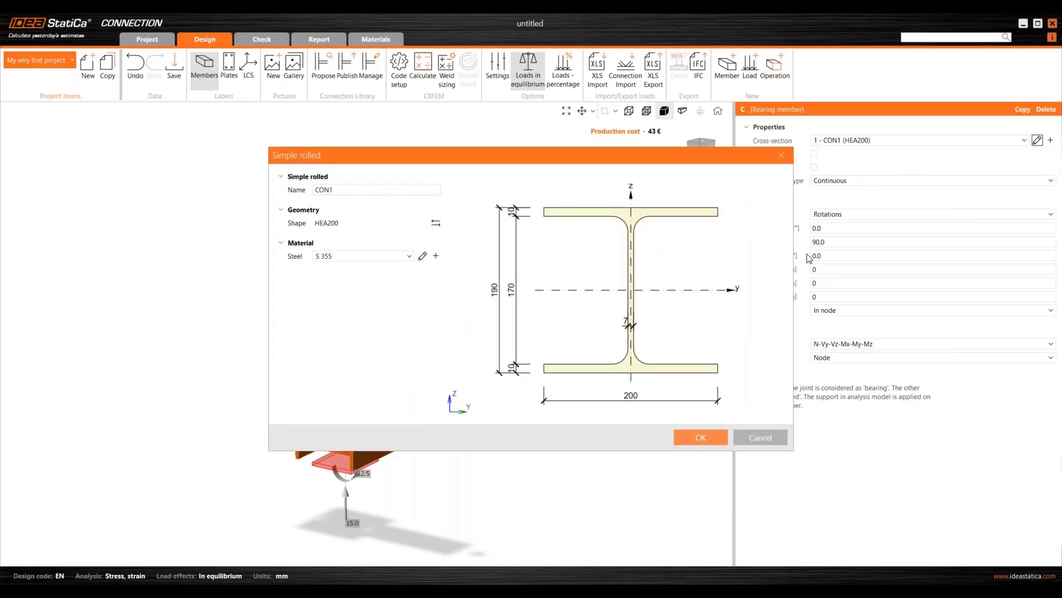
pyautogui.click(436, 223)
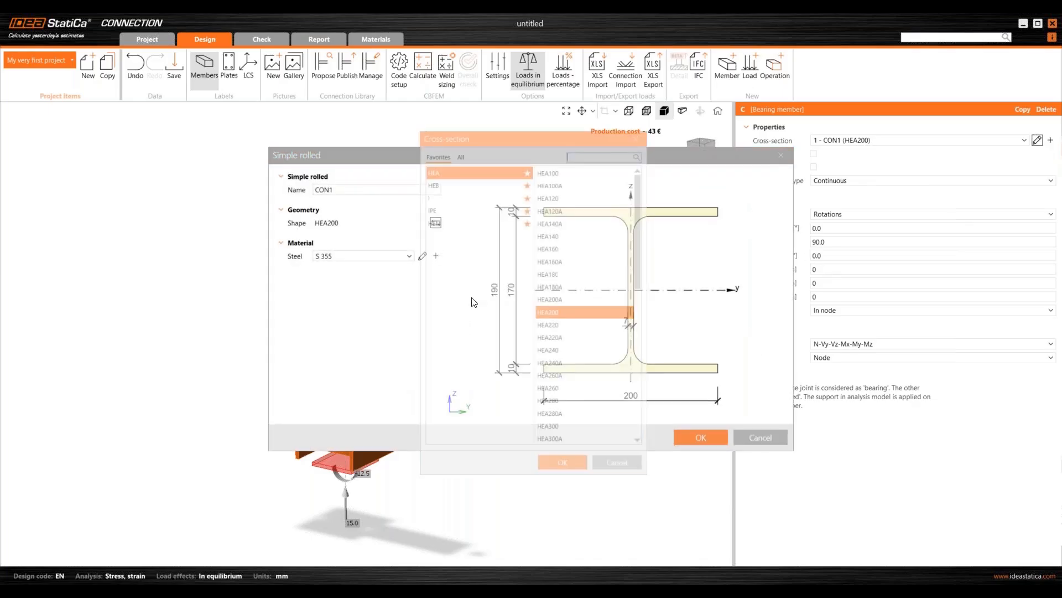
pyautogui.click(451, 140)
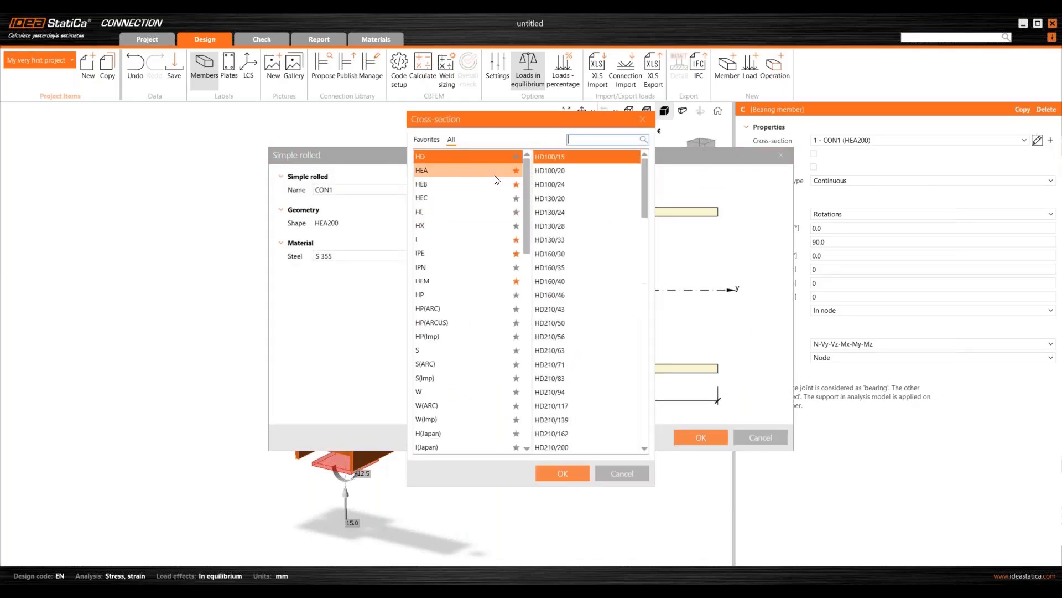
pyautogui.moveTo(524, 191); pyautogui.dragTo(525, 158)
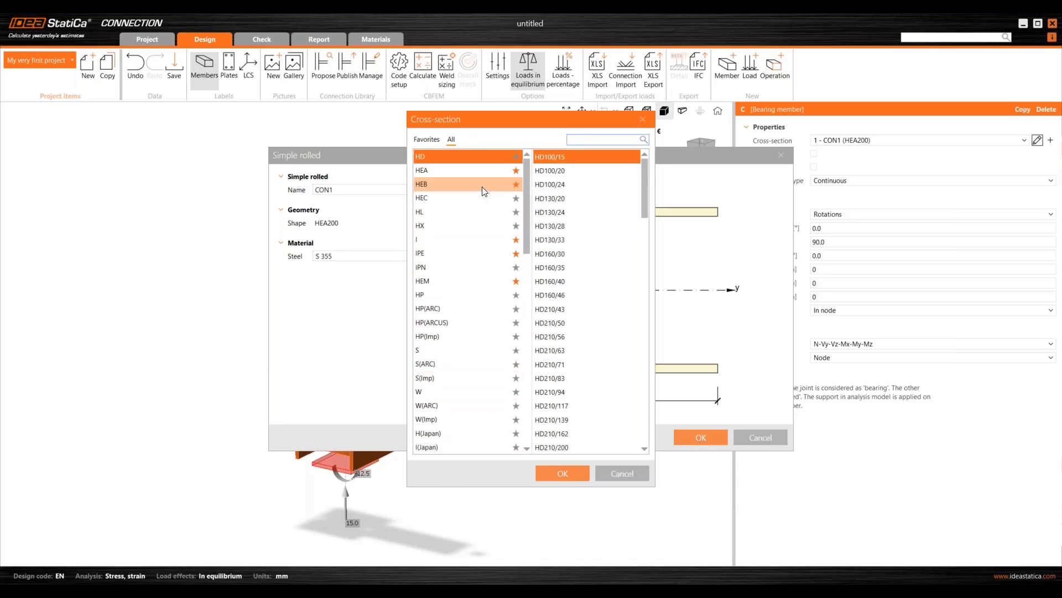
pyautogui.press('ctrl')
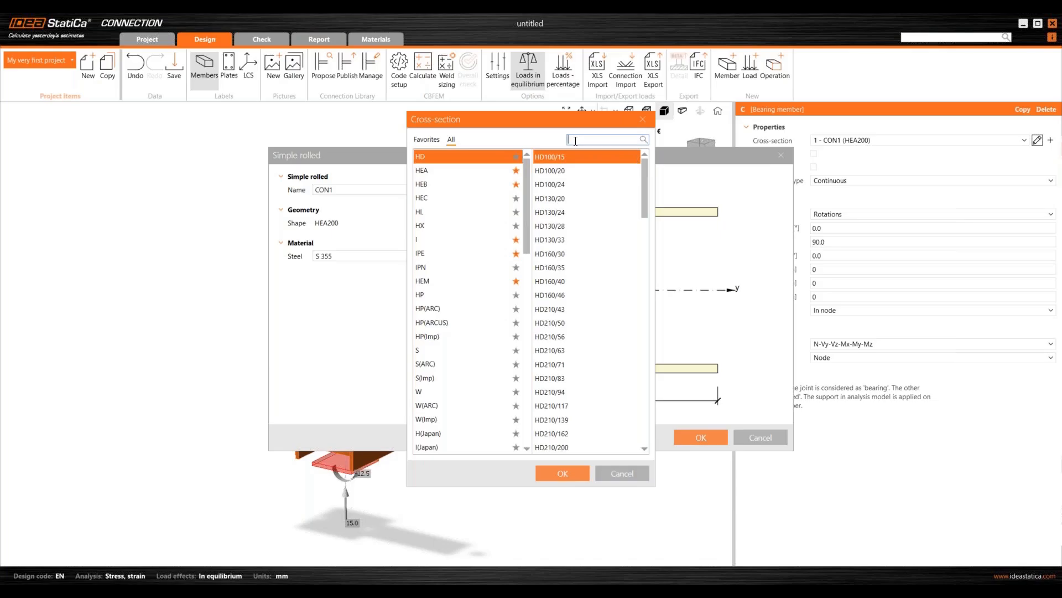
pyautogui.write('hea')
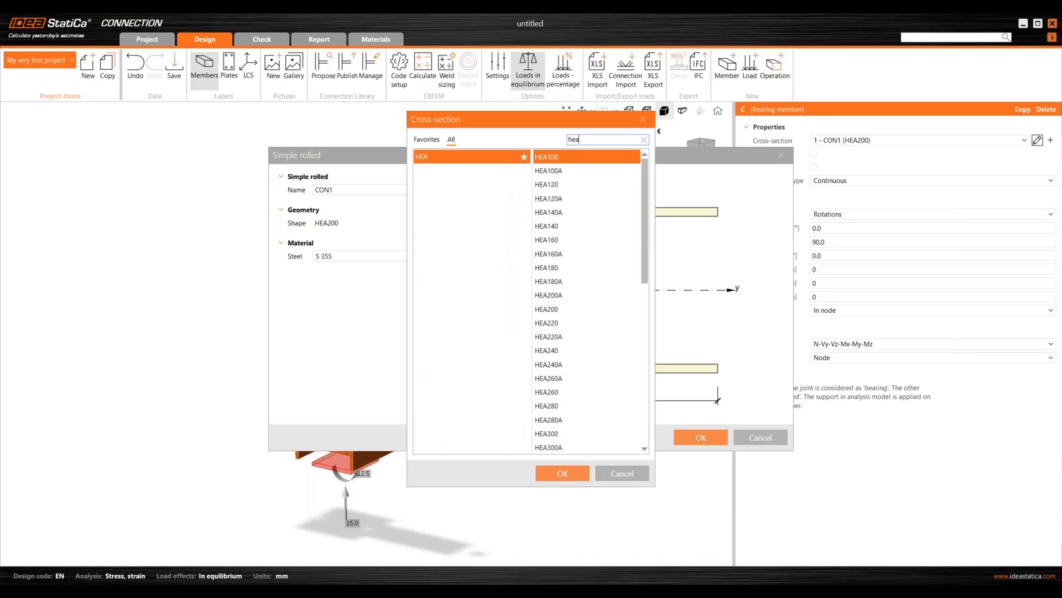
pyautogui.write('160')
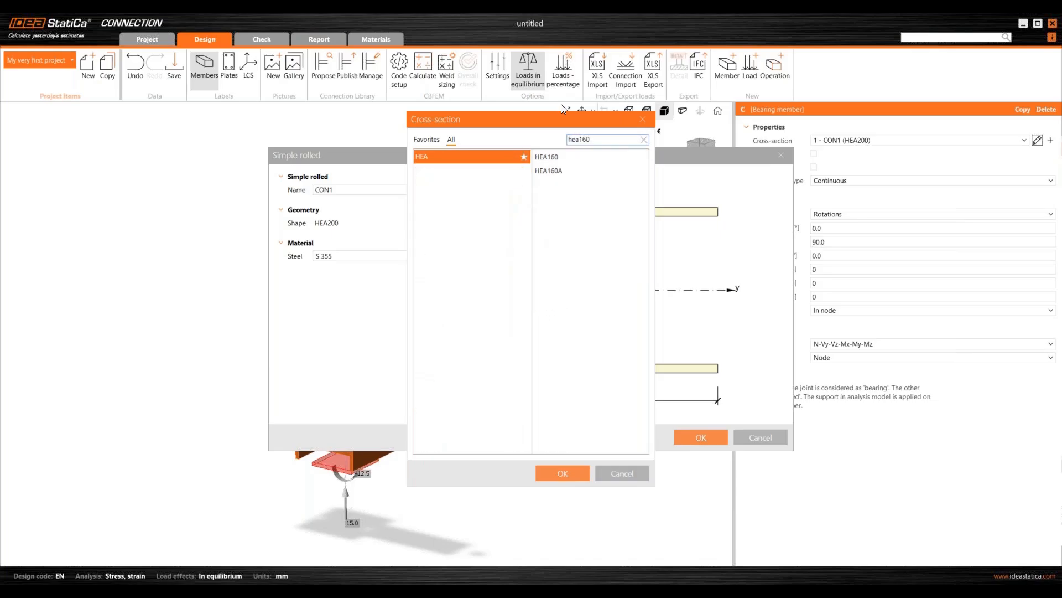
pyautogui.click(571, 156)
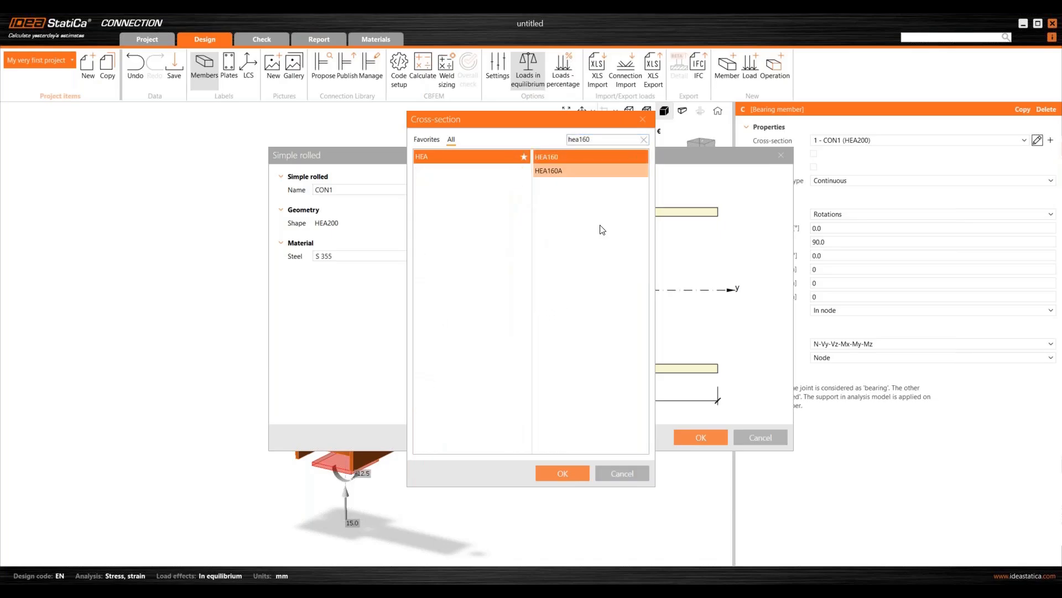
pyautogui.click(570, 474)
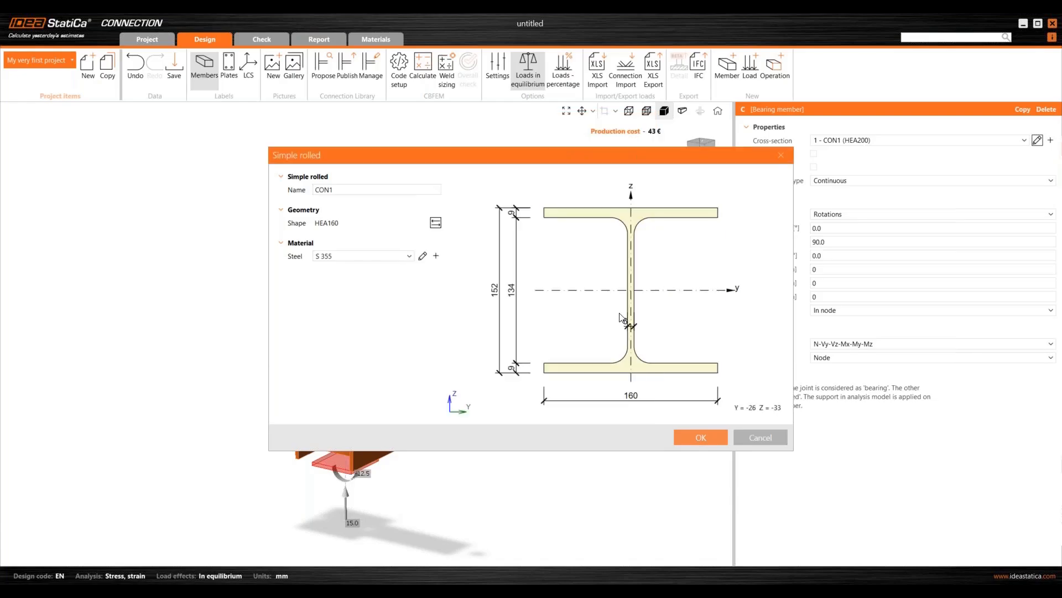
pyautogui.click(711, 439)
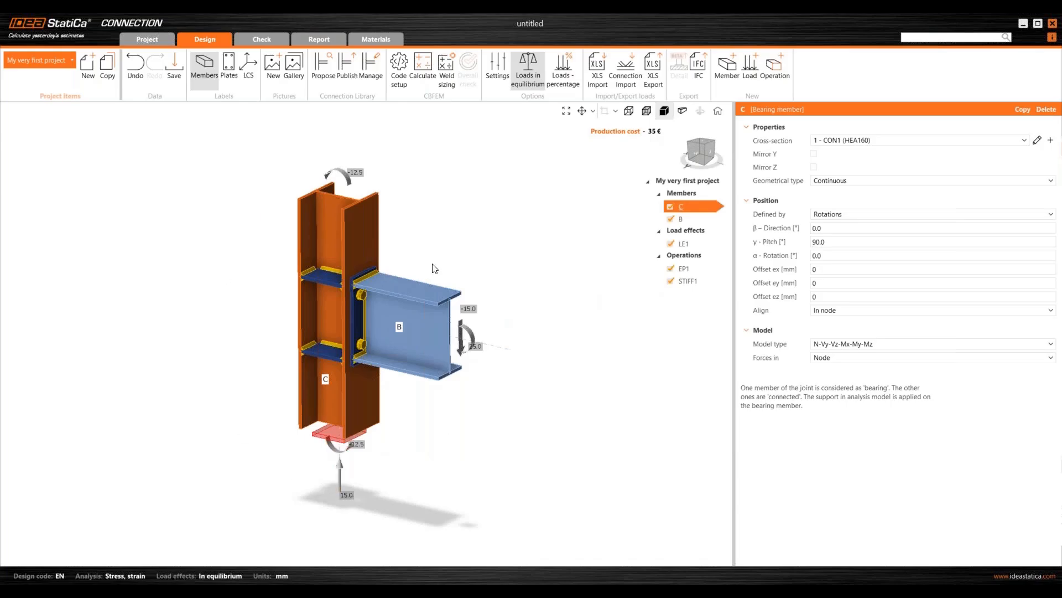
# - Orbit around the smaller HEA160 column, then show the LE1 load effect table
pyautogui.scroll(3, 421, 260)
pyautogui.scroll(2, 423, 244)
pyautogui.scroll(-2, 412, 278)
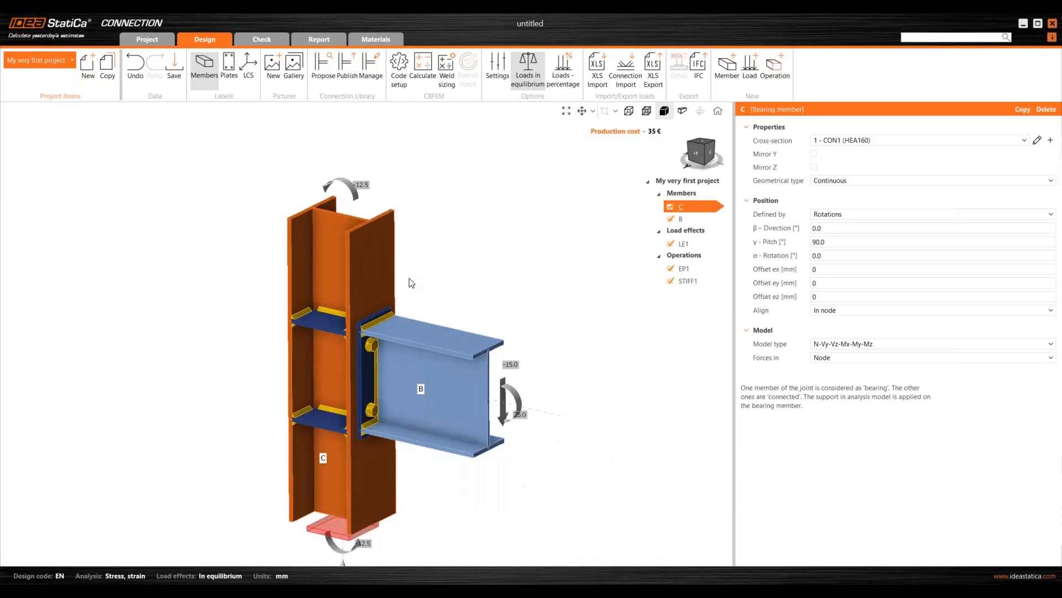
pyautogui.moveTo(403, 278); pyautogui.dragTo(421, 253, button='middle')
pyautogui.moveTo(408, 246); pyautogui.dragTo(411, 236, button='right')
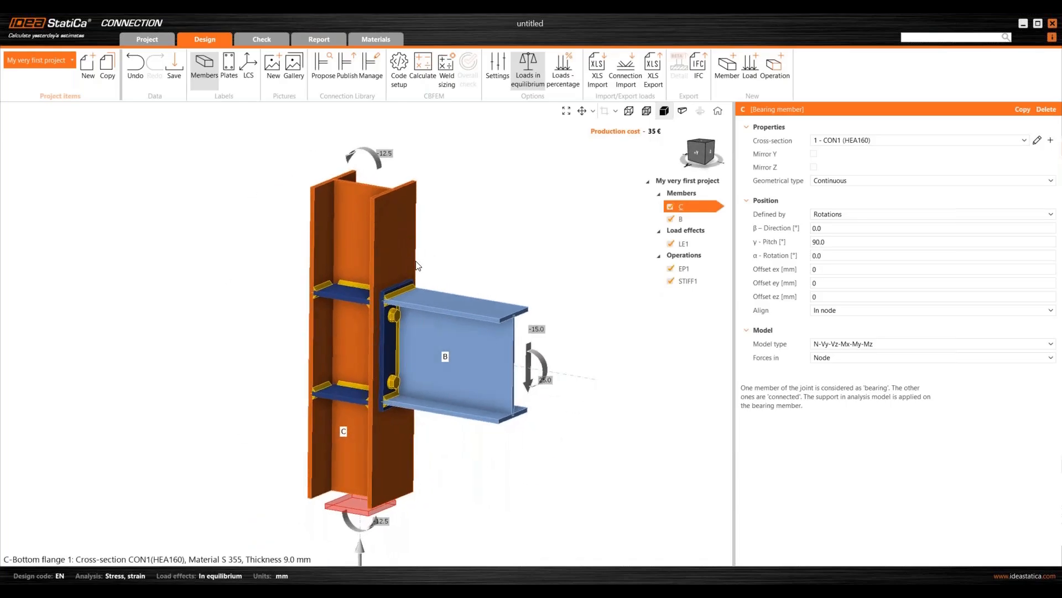
pyautogui.moveTo(418, 266); pyautogui.dragTo(423, 233, button='middle')
pyautogui.click(690, 243)
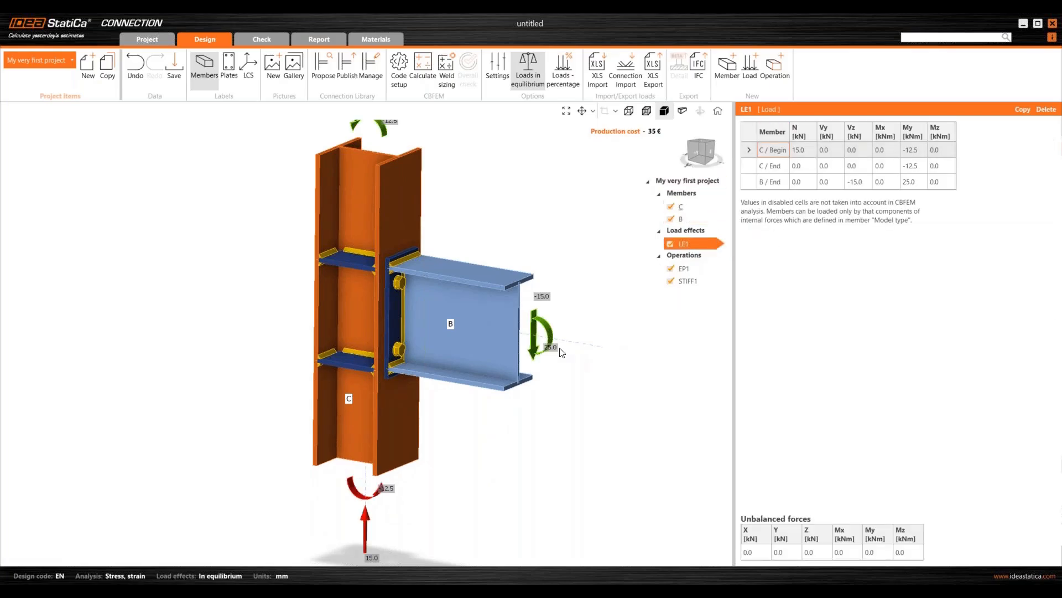
# - Zoom around the joint and open end plate EP1's settings with its M16 8.8 bolts
pyautogui.scroll(-2, 561, 352)
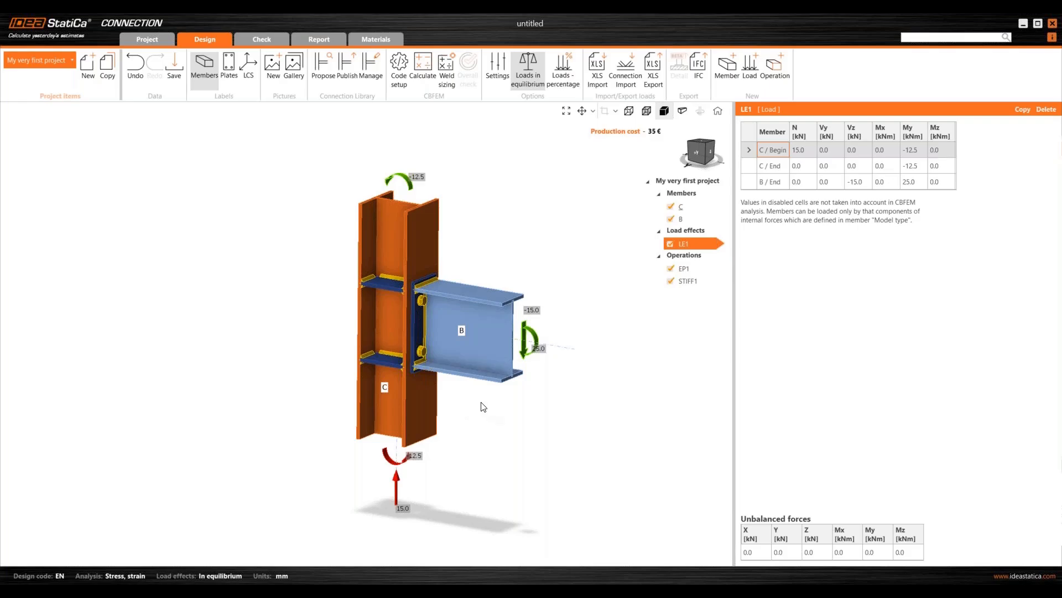
pyautogui.scroll(2, 503, 399)
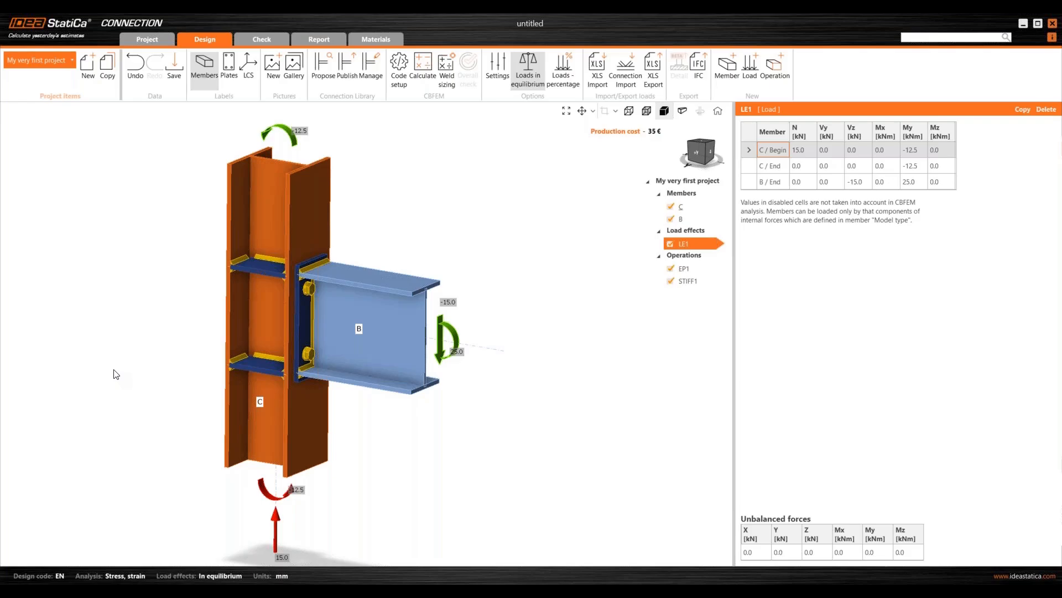
pyautogui.click(699, 268)
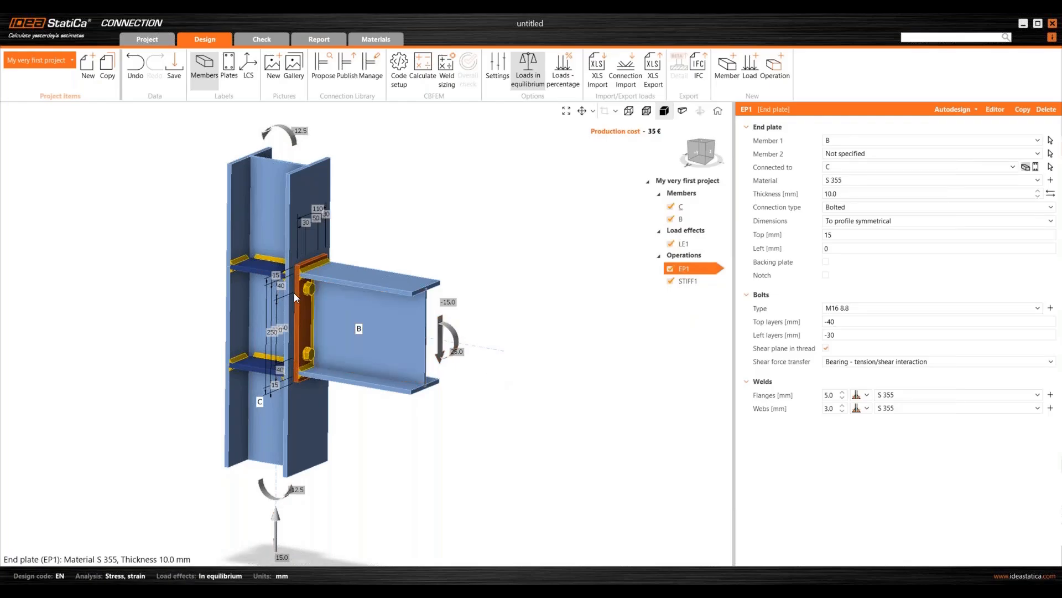
# - Open stiffener STIFF1's settings and rotate the model slightly to see the stiffeners
pyautogui.click(692, 280)
pyautogui.moveTo(433, 399); pyautogui.dragTo(526, 408, button='right')
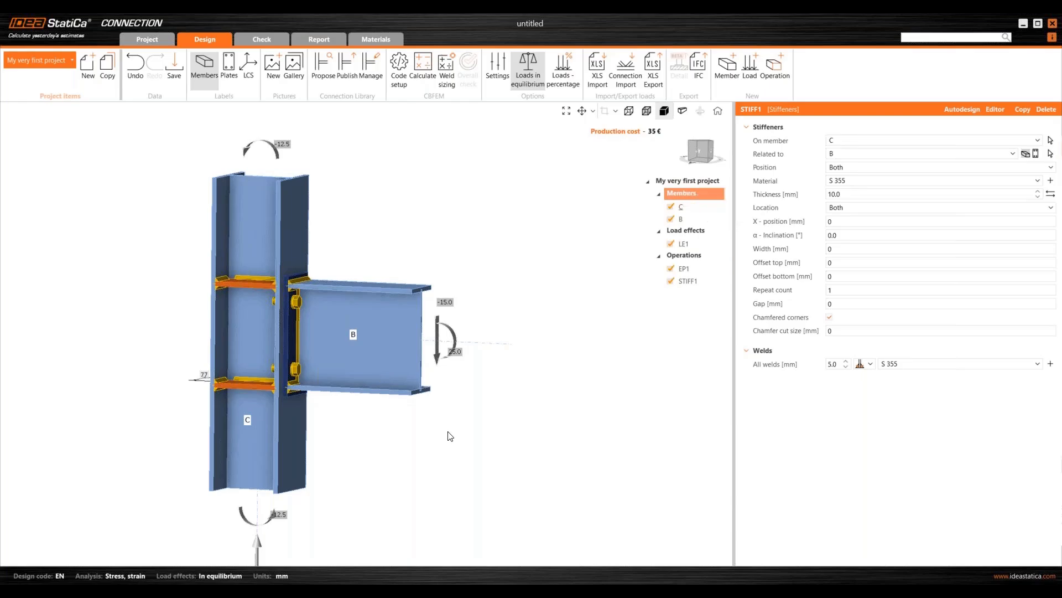
pyautogui.rightClick(682, 220)
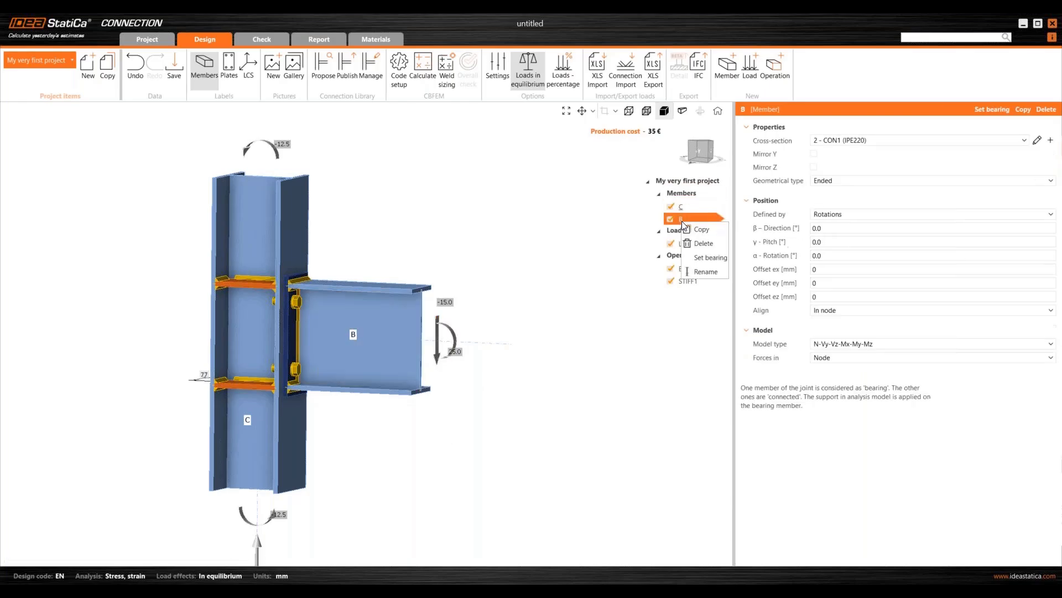
pyautogui.click(708, 232)
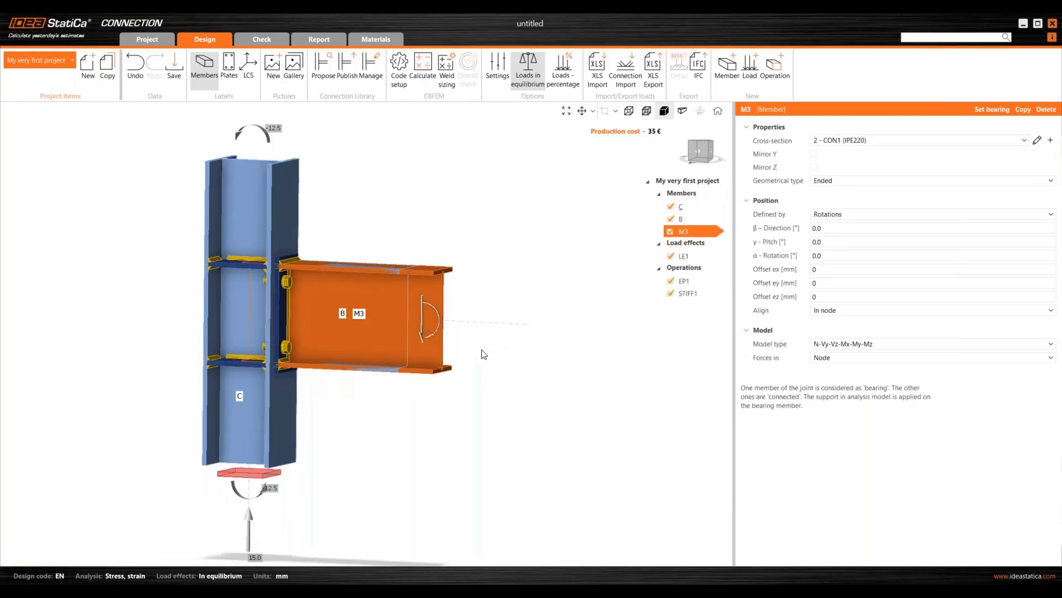
pyautogui.click(838, 229)
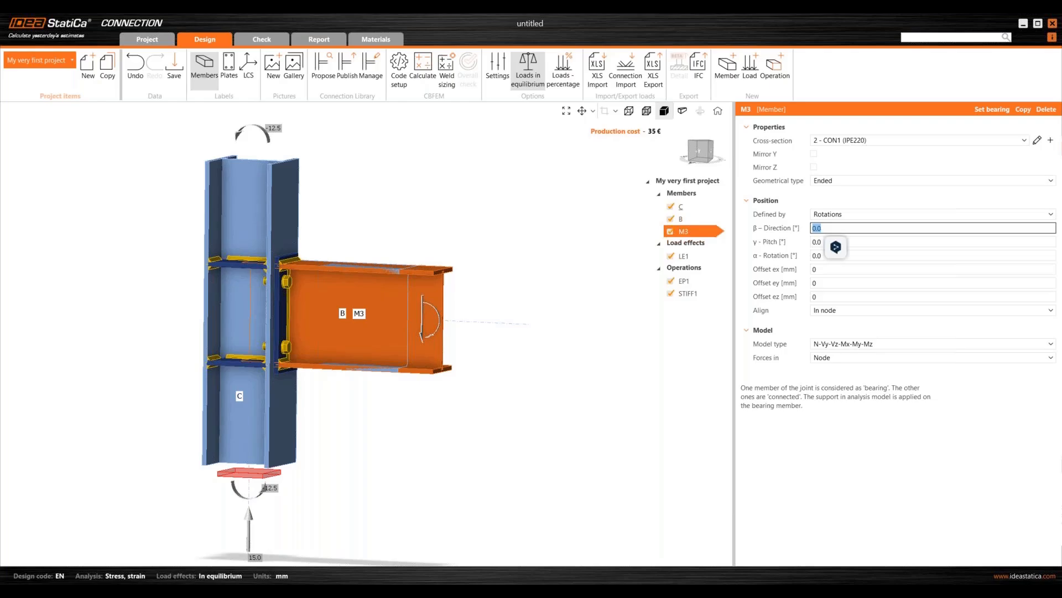
pyautogui.press('Tab')
pyautogui.moveTo(442, 376); pyautogui.dragTo(403, 410, button='middle')
pyautogui.moveTo(491, 429); pyautogui.dragTo(410, 360, button='middle')
pyautogui.rightClick(682, 231)
pyautogui.click(702, 252)
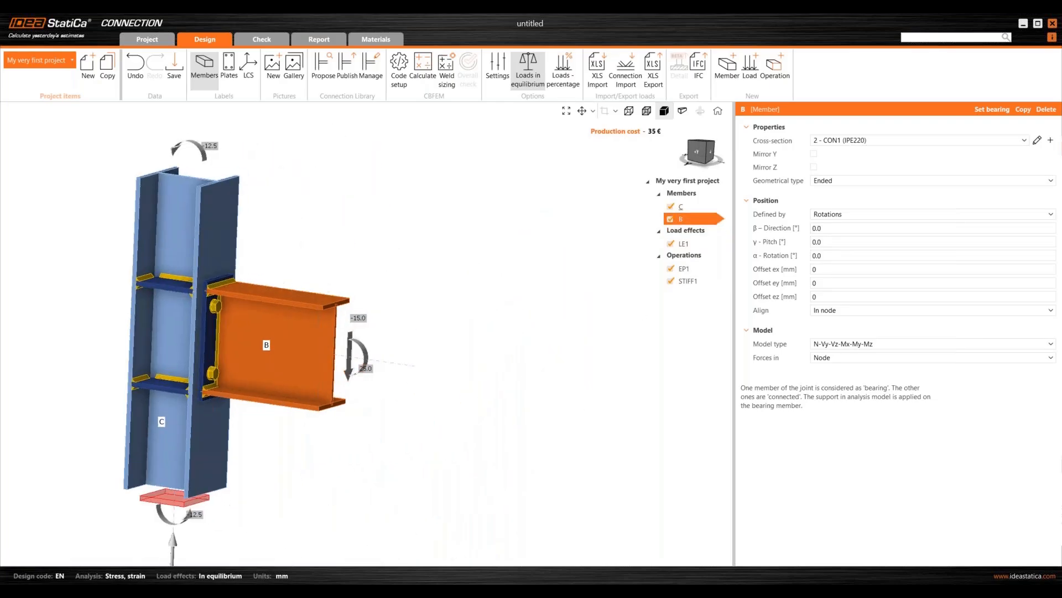
pyautogui.click(781, 78)
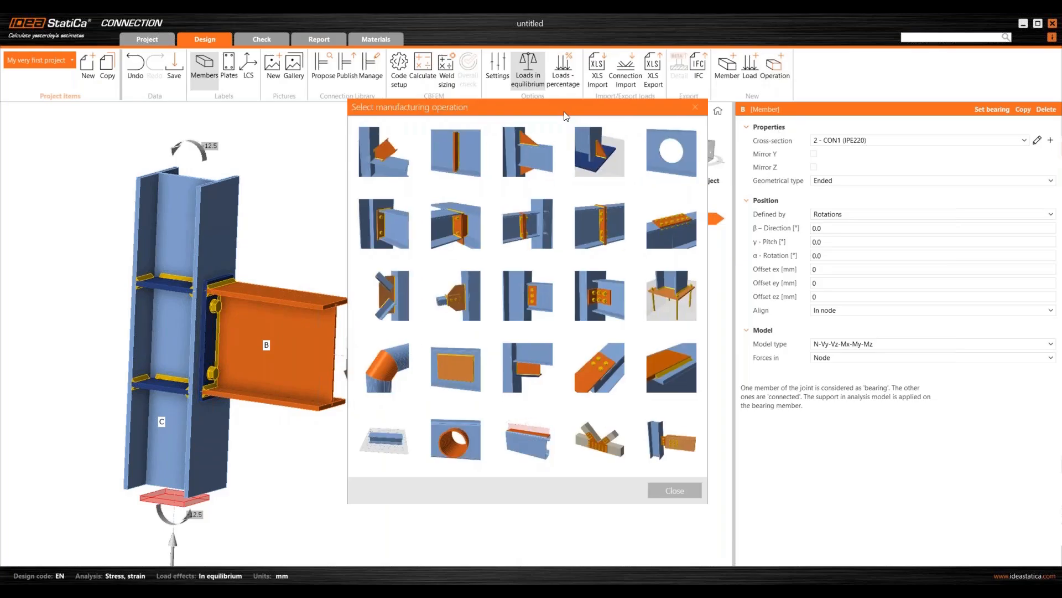
pyautogui.moveTo(575, 107); pyautogui.dragTo(540, 115)
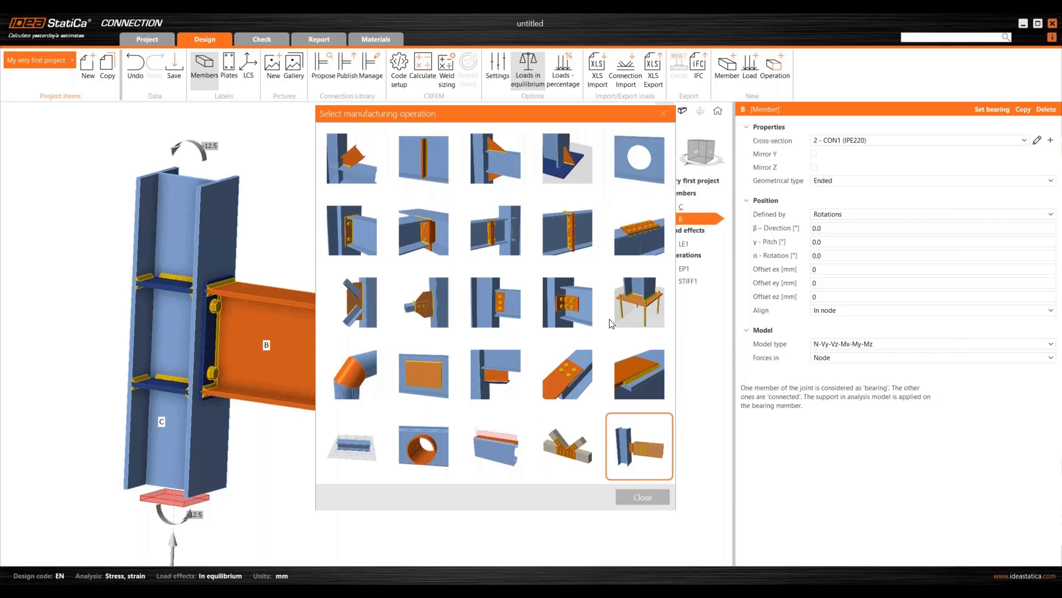
pyautogui.moveTo(464, 112); pyautogui.dragTo(451, 108)
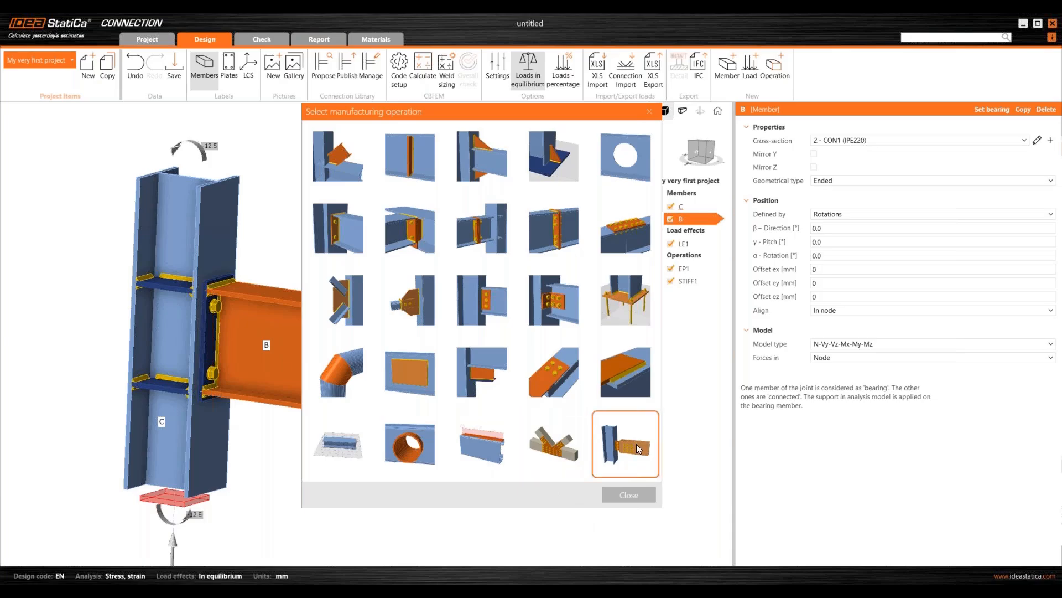
pyautogui.click(628, 494)
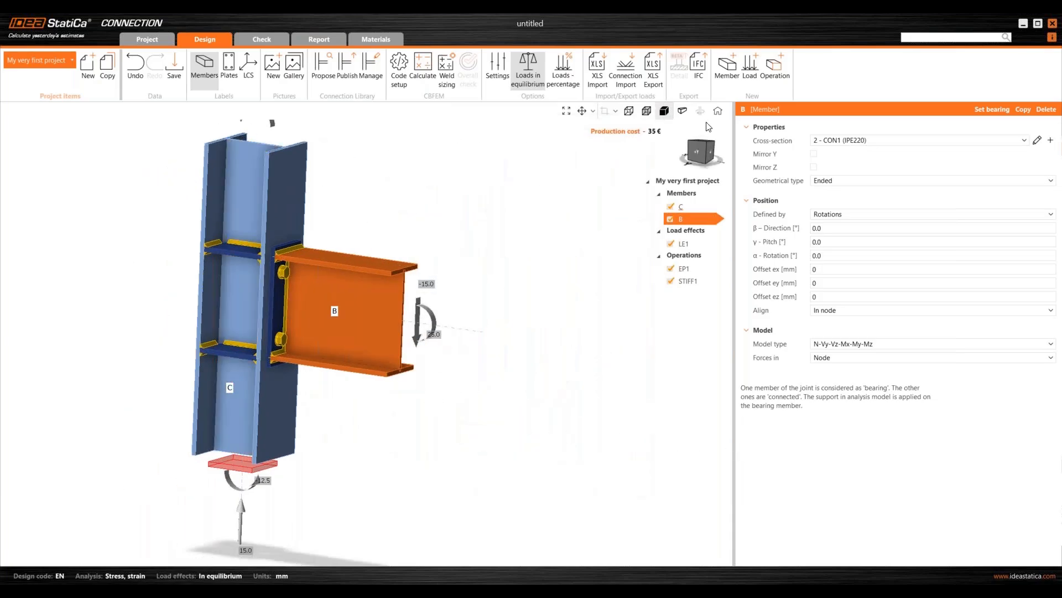
# - Reset the model to the home view and switch to the Check stage
pyautogui.click(718, 111)
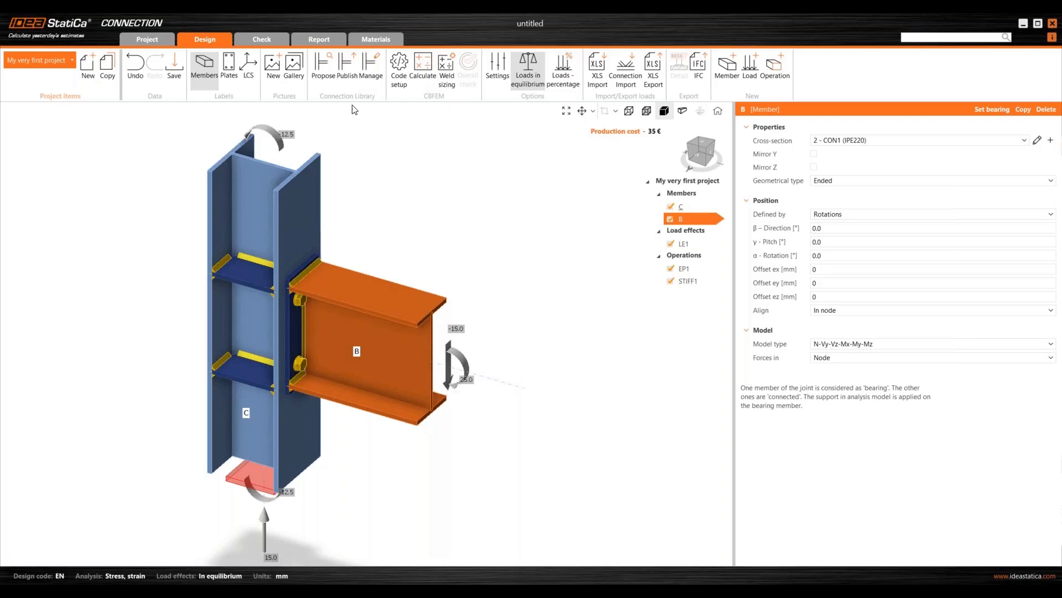
pyautogui.click(204, 38)
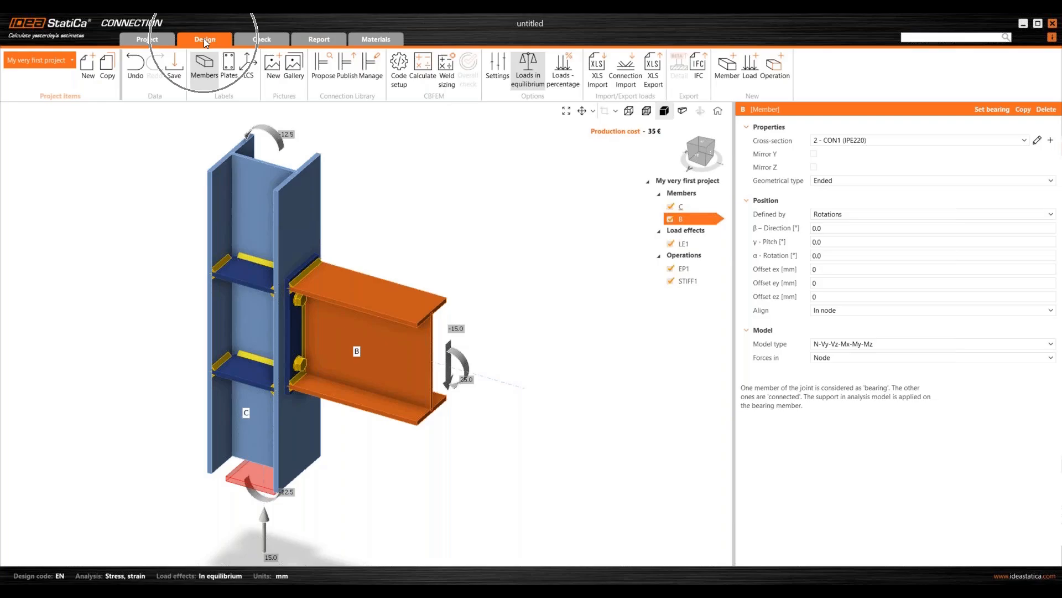
pyautogui.click(429, 82)
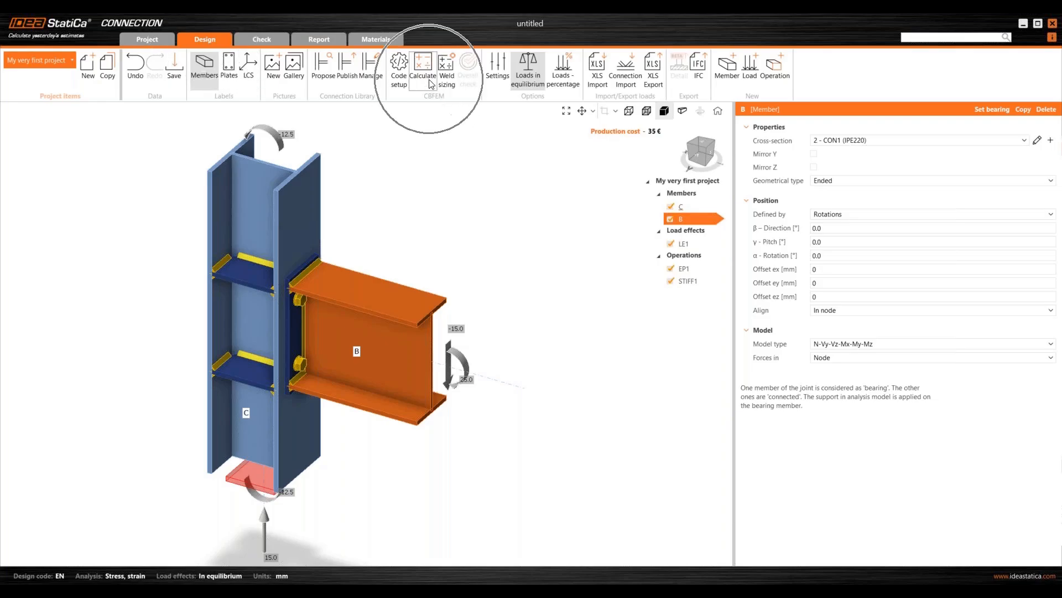
pyautogui.click(264, 36)
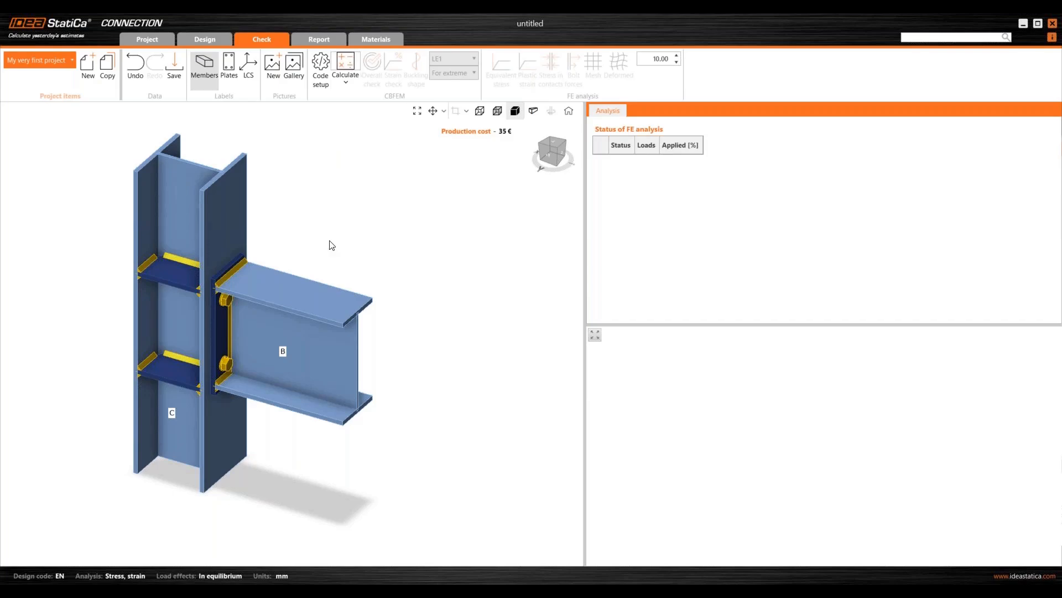
# - Review the Stress/strain and Stress/strain - Buckling analysis types in the Calculate dropdown
pyautogui.click(344, 65)
pyautogui.click(347, 83)
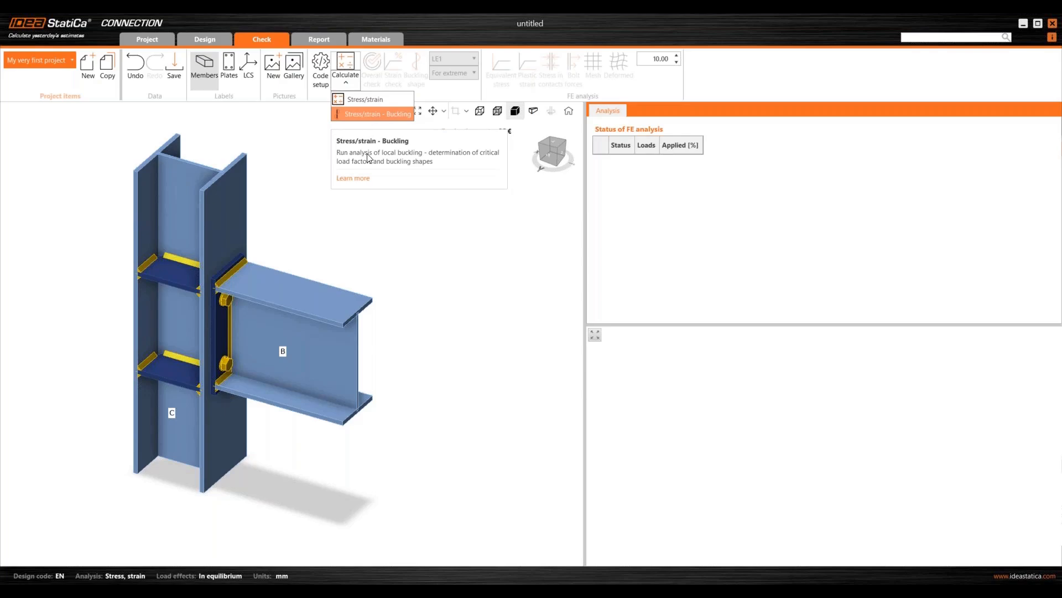
pyautogui.click(344, 235)
# - Run the stress/strain analysis and inspect the passing model: plates 0.2%, bolts 81.5%, welds 98.2%
pyautogui.click(350, 65)
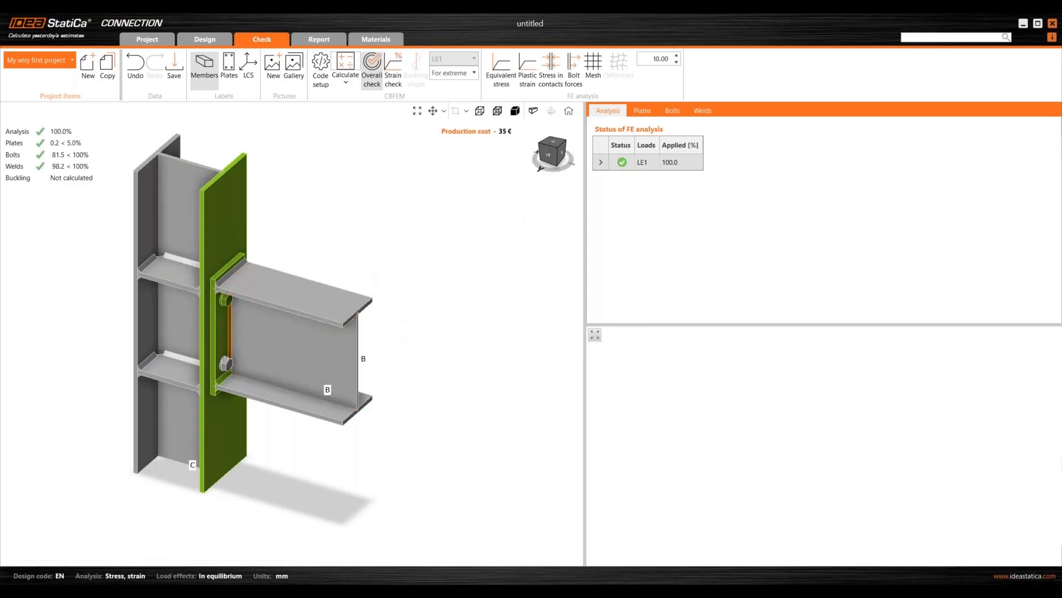
pyautogui.scroll(1, 264, 162)
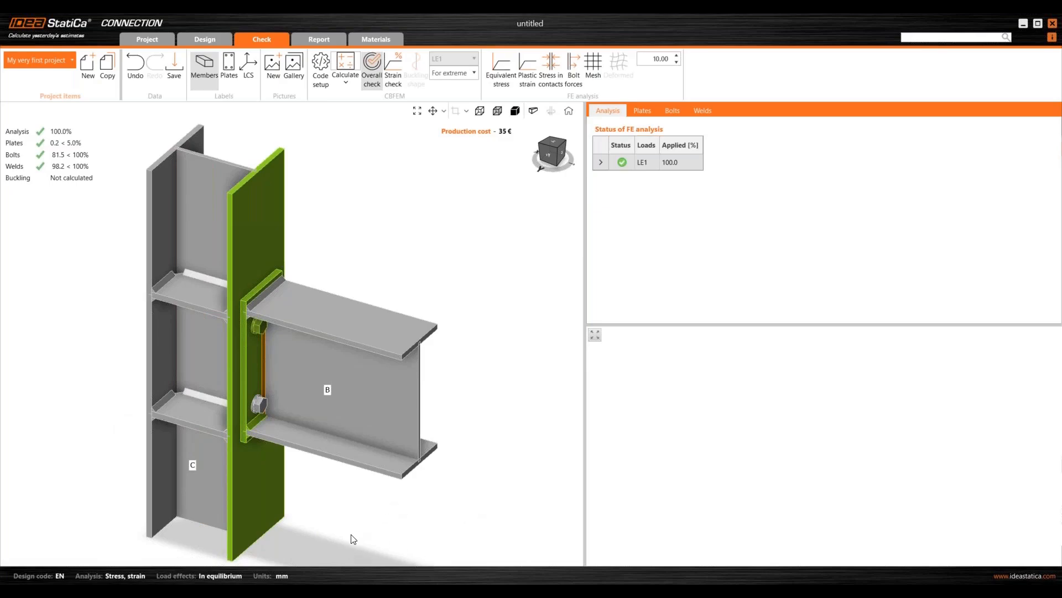
pyautogui.moveTo(330, 459); pyautogui.dragTo(384, 454, button='middle')
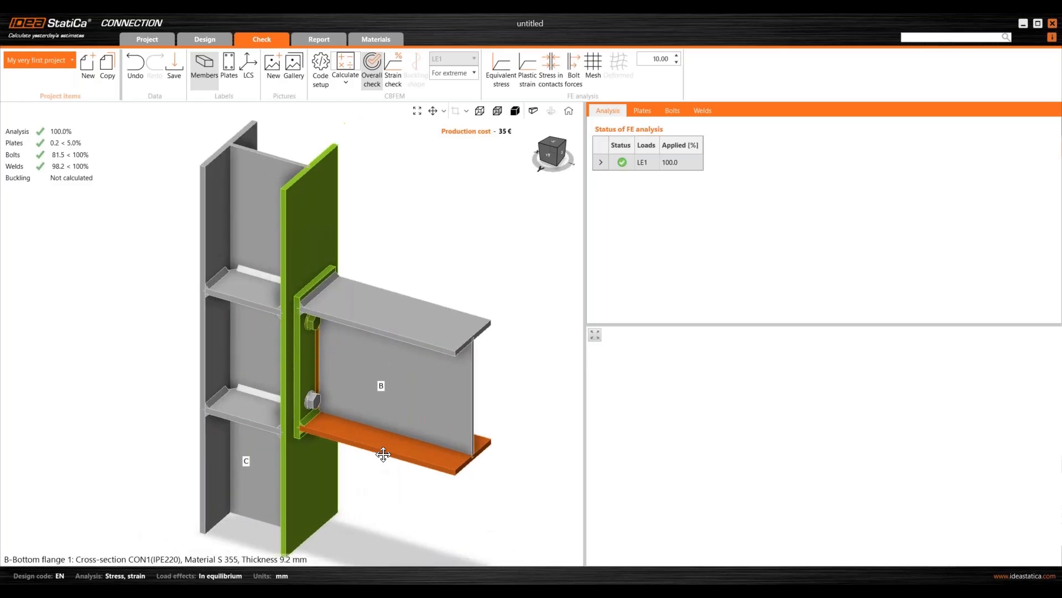
pyautogui.moveTo(384, 454); pyautogui.dragTo(309, 405, button='right')
pyautogui.moveTo(509, 347); pyautogui.dragTo(504, 322, button='right')
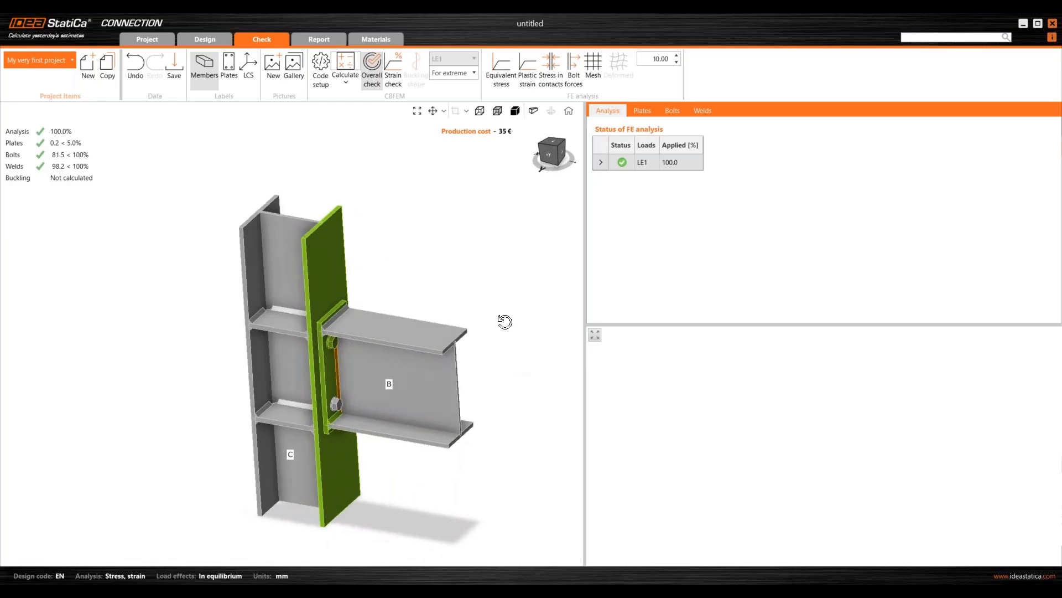
pyautogui.scroll(2, 340, 396)
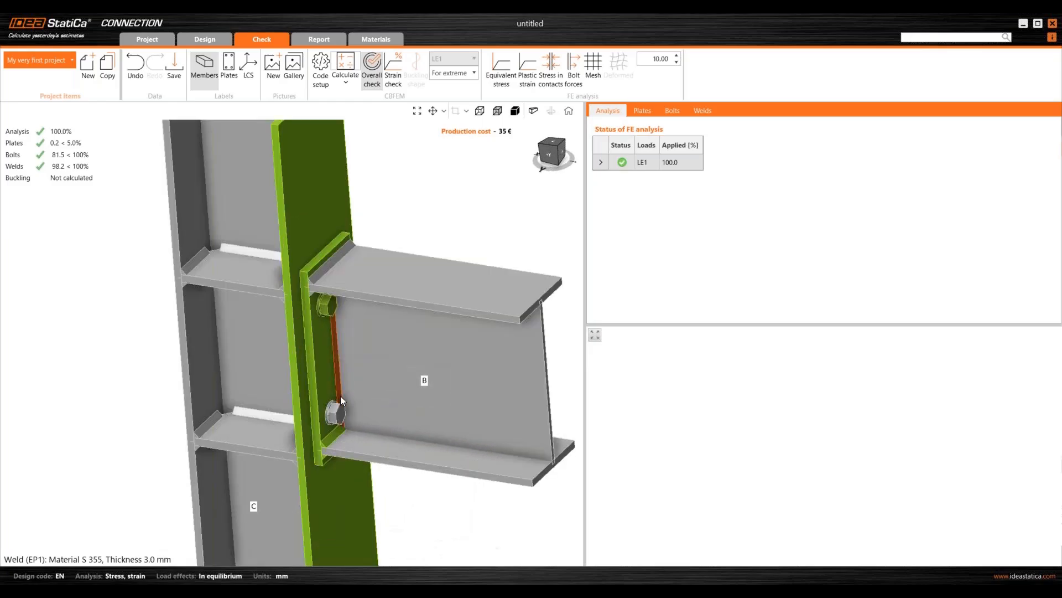
pyautogui.scroll(3, 340, 396)
pyautogui.moveTo(340, 397); pyautogui.dragTo(323, 287, button='right')
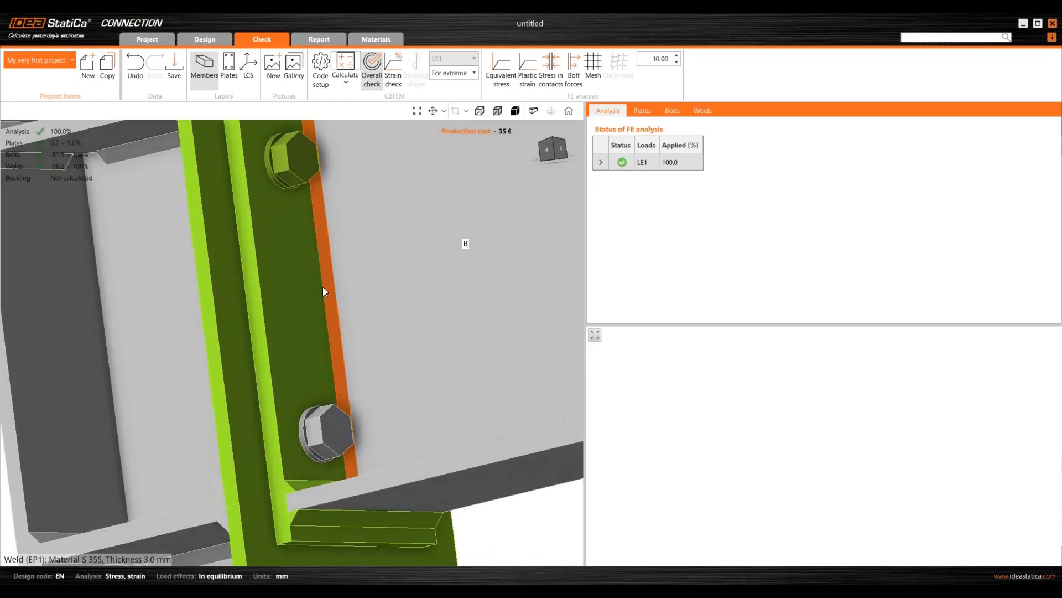
pyautogui.scroll(-4, 324, 288)
pyautogui.moveTo(407, 386); pyautogui.dragTo(401, 440, button='right')
pyautogui.scroll(-4, 377, 380)
pyautogui.moveTo(470, 443)
pyautogui.mouseDown(button='right')
pyautogui.moveTo(474, 452)
pyautogui.moveTo(468, 440)
pyautogui.mouseUp(button='right')
pyautogui.moveTo(384, 275); pyautogui.dragTo(393, 261, button='right')
pyautogui.scroll(3, 436, 313)
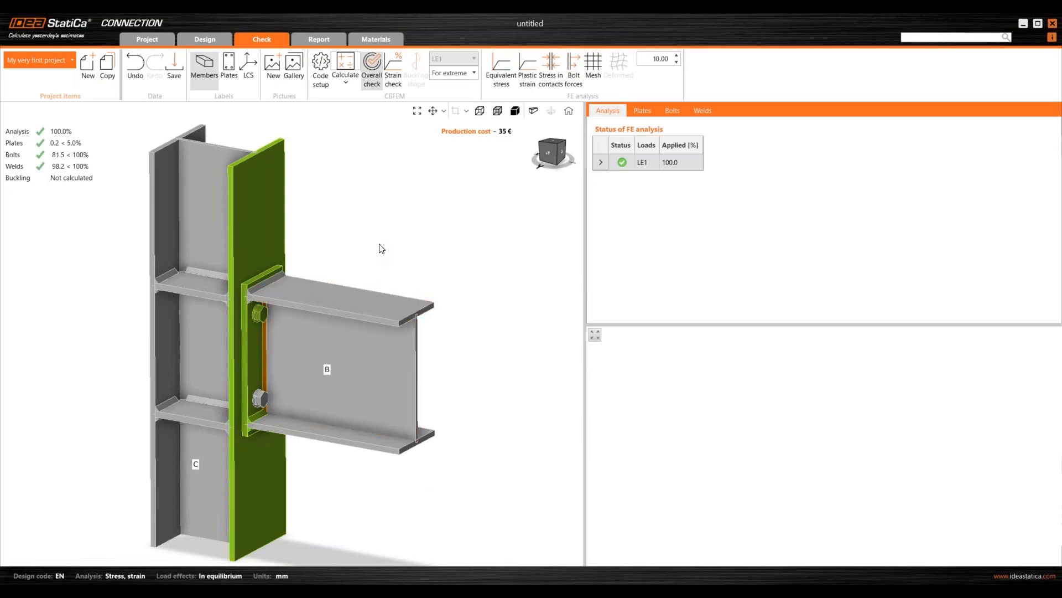
pyautogui.scroll(-2, 381, 244)
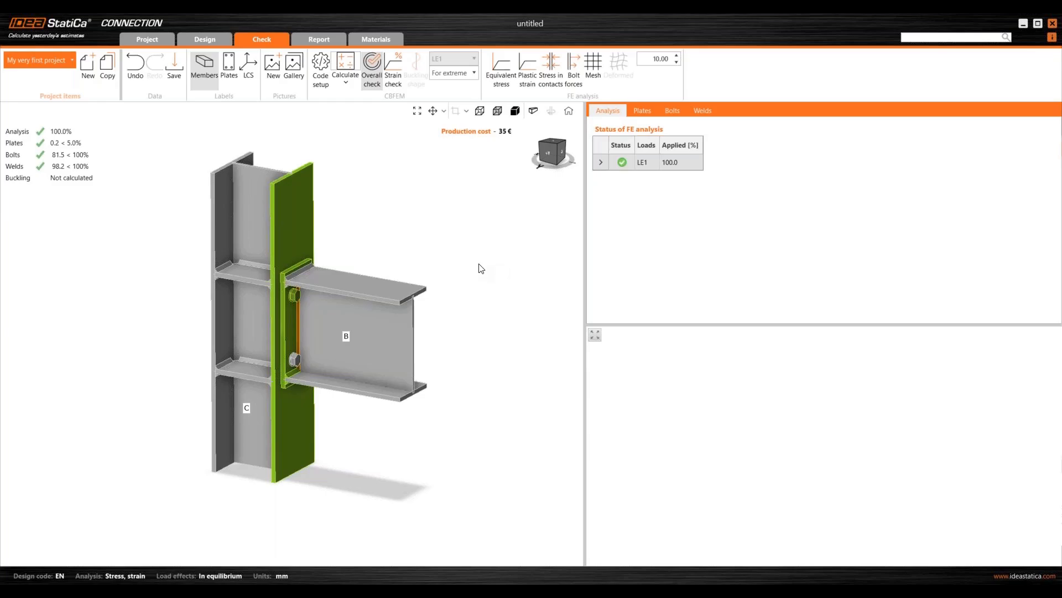
# - Display the equivalent stress contours for LE1 on a 0–355 MPa scale
pyautogui.click(501, 79)
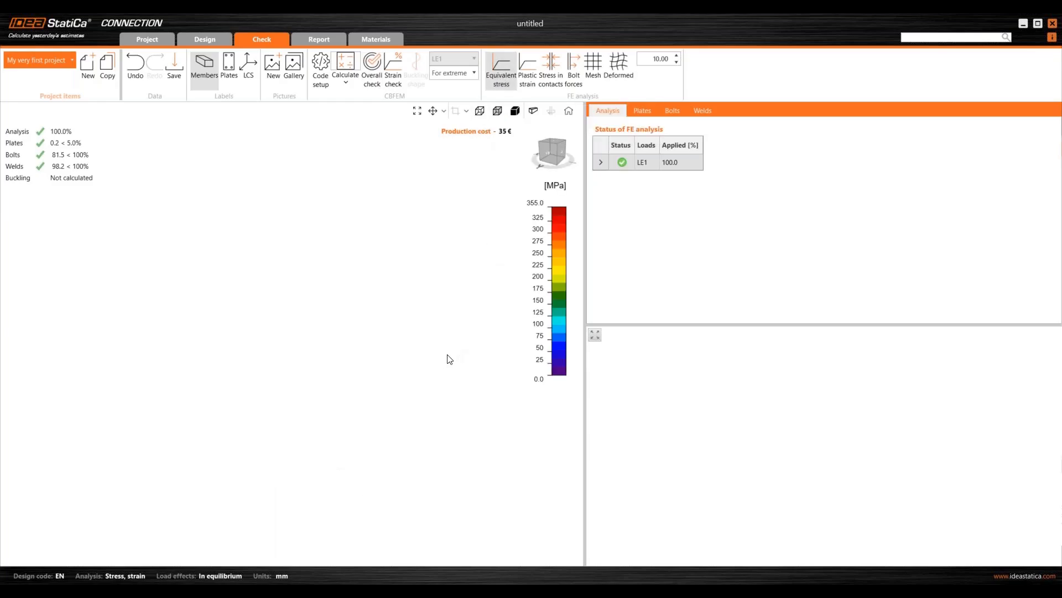
# - Overlay the finite-element mesh on the equivalent stress plot
pyautogui.scroll(2, 318, 338)
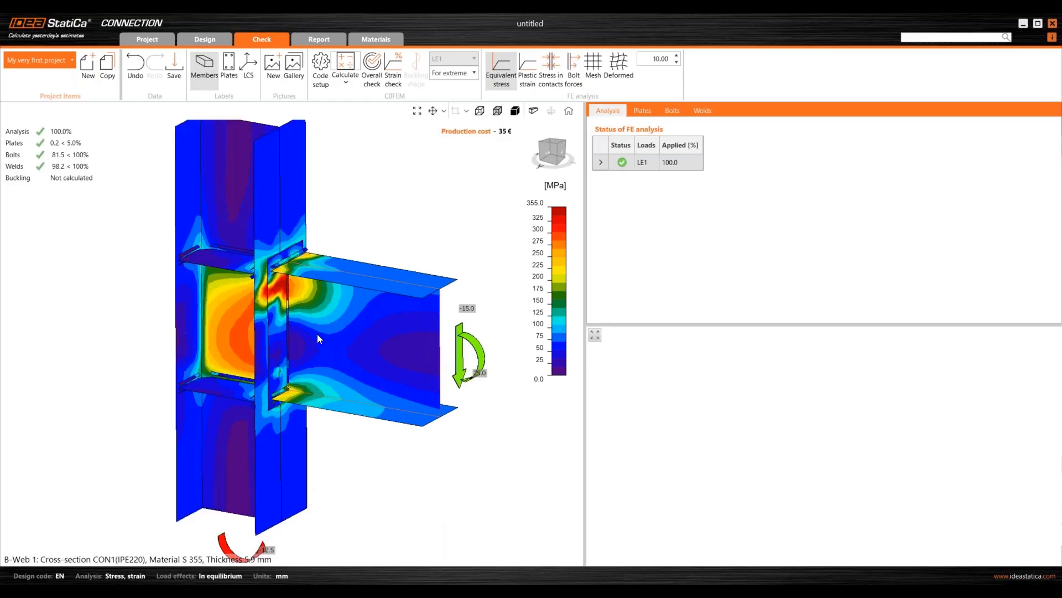
pyautogui.moveTo(336, 337); pyautogui.dragTo(282, 310, button='right')
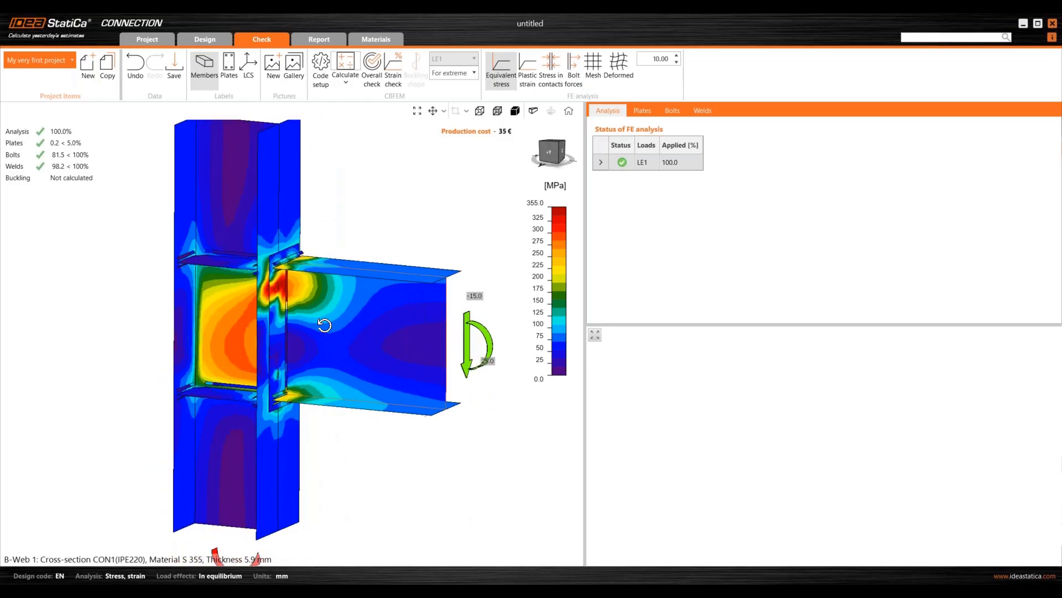
pyautogui.click(592, 71)
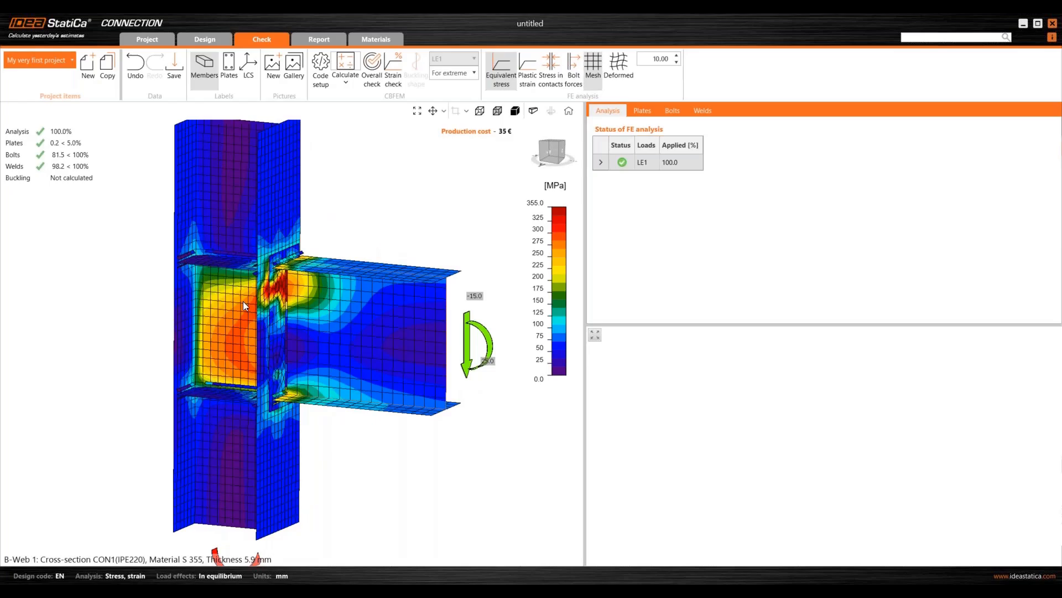
# - Turn the meshed model to an oblique view and show the deformed shape
pyautogui.scroll(2, 293, 308)
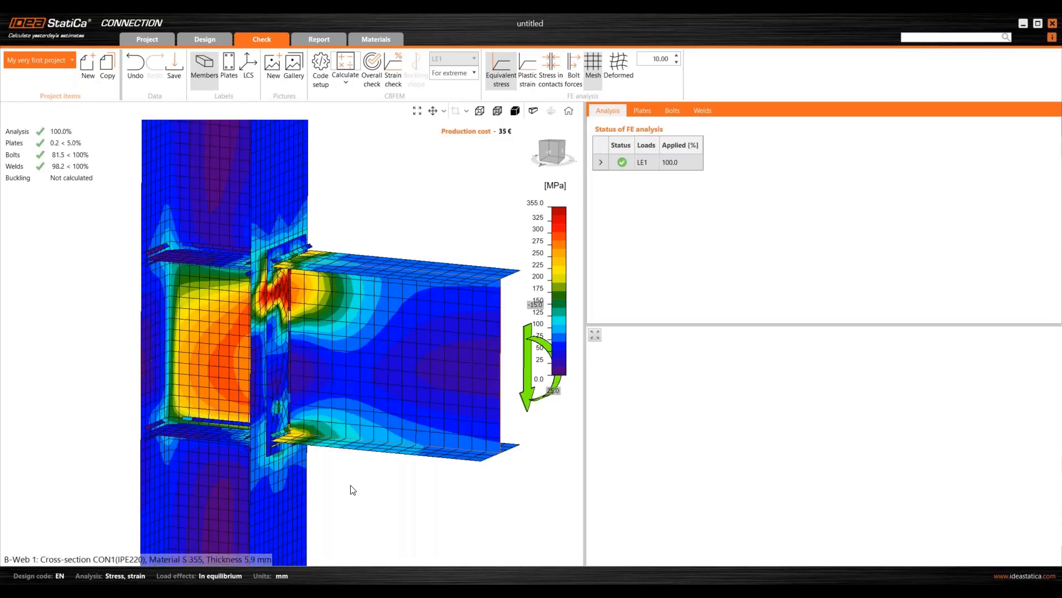
pyautogui.moveTo(313, 481); pyautogui.dragTo(333, 462, button='right')
pyautogui.moveTo(332, 461); pyautogui.dragTo(270, 454, button='right')
pyautogui.moveTo(280, 389); pyautogui.dragTo(258, 383, button='right')
pyautogui.scroll(3, 411, 389)
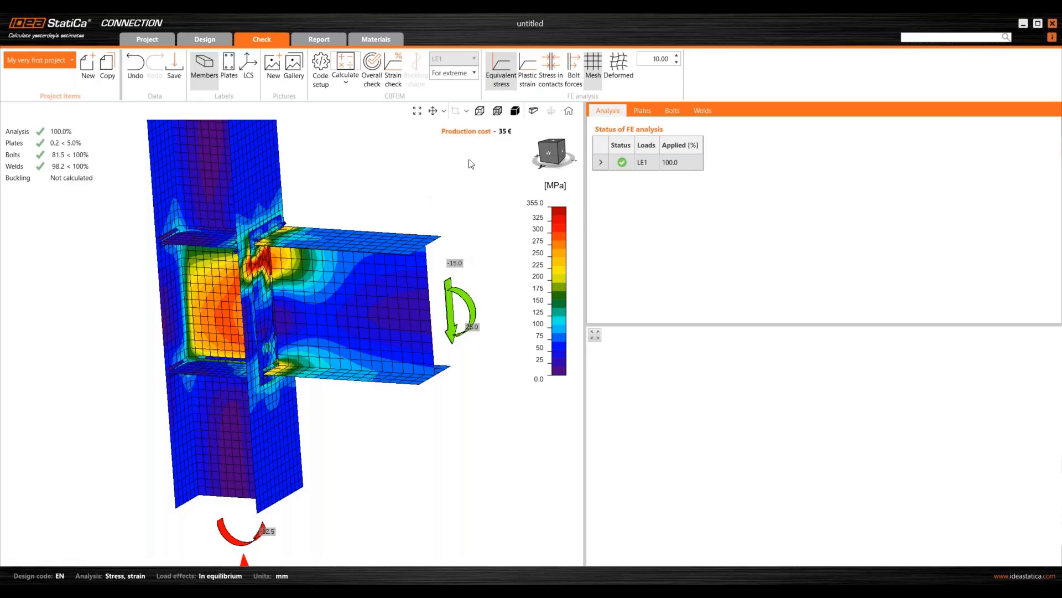
pyautogui.click(619, 87)
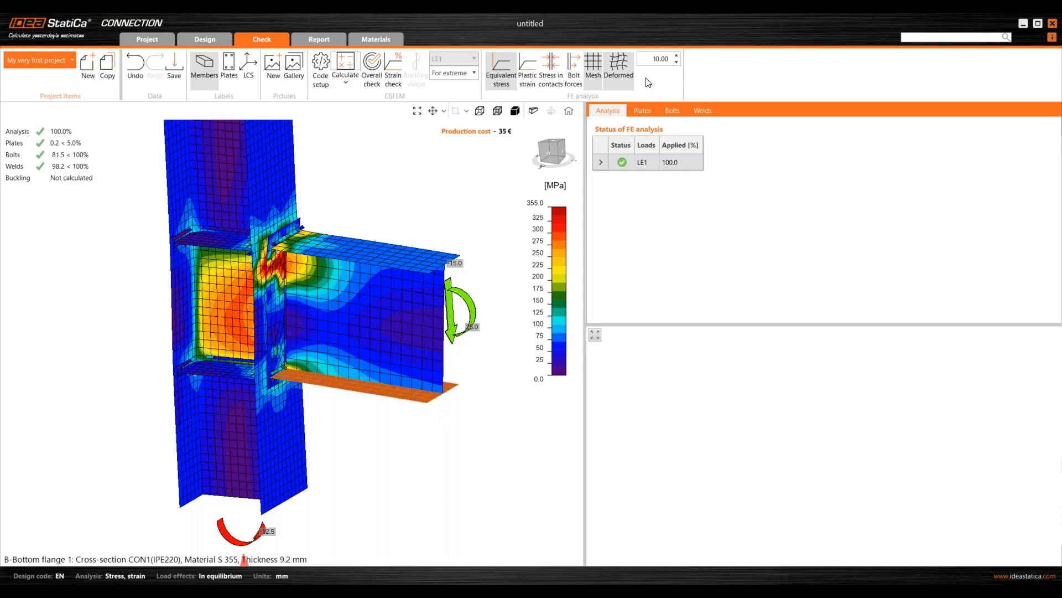
pyautogui.click(656, 61)
pyautogui.write('25')
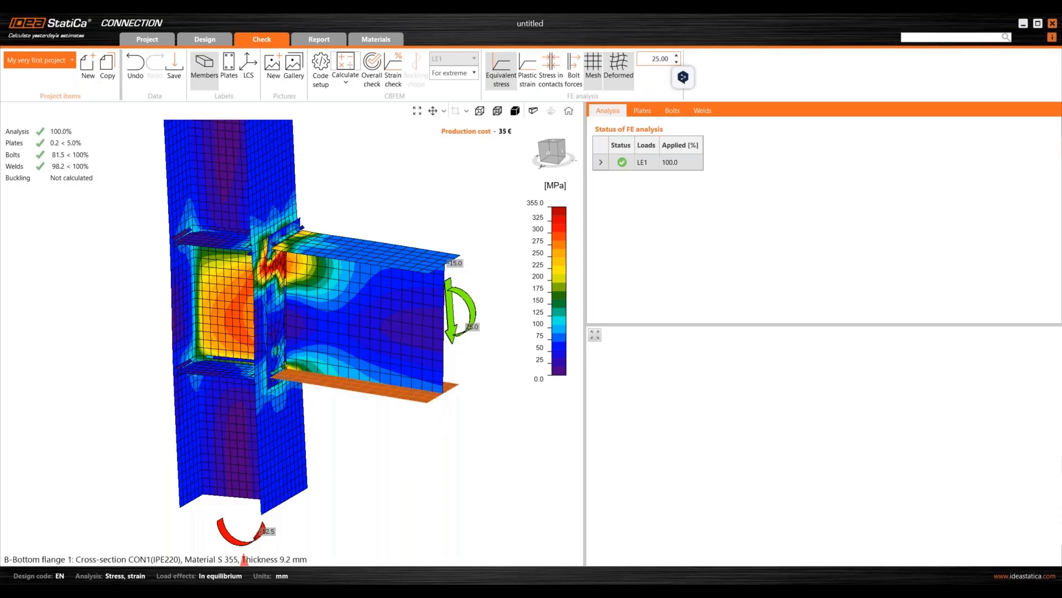
pyautogui.moveTo(197, 400); pyautogui.dragTo(198, 314, button='right')
pyautogui.moveTo(374, 451); pyautogui.dragTo(422, 430, button='right')
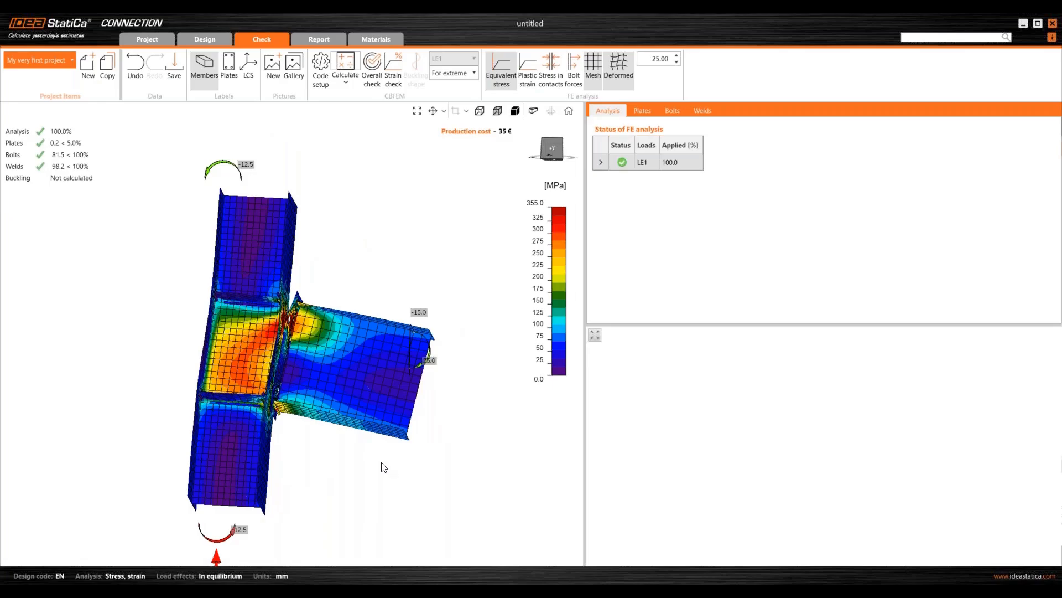
pyautogui.moveTo(358, 457); pyautogui.dragTo(359, 268, button='right')
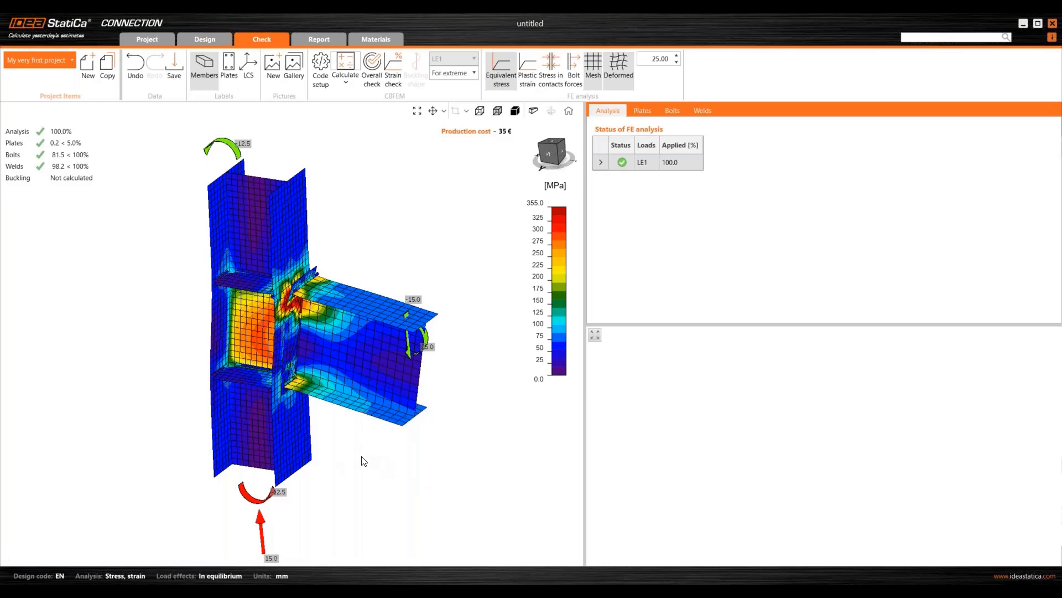
pyautogui.moveTo(391, 422); pyautogui.dragTo(420, 488, button='right')
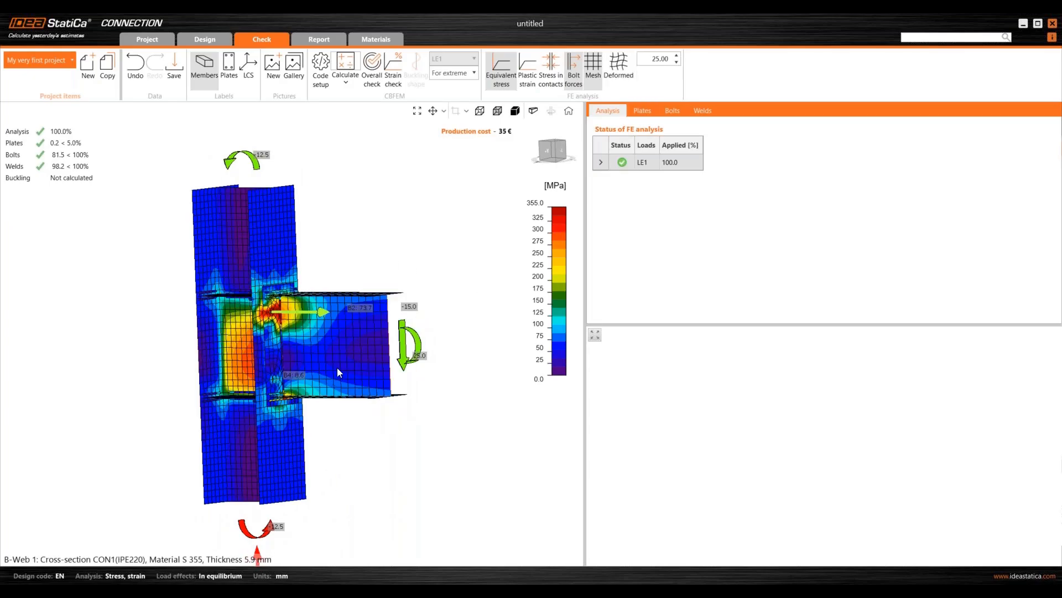
pyautogui.scroll(2, 337, 367)
pyautogui.moveTo(308, 367); pyautogui.dragTo(355, 388, button='middle')
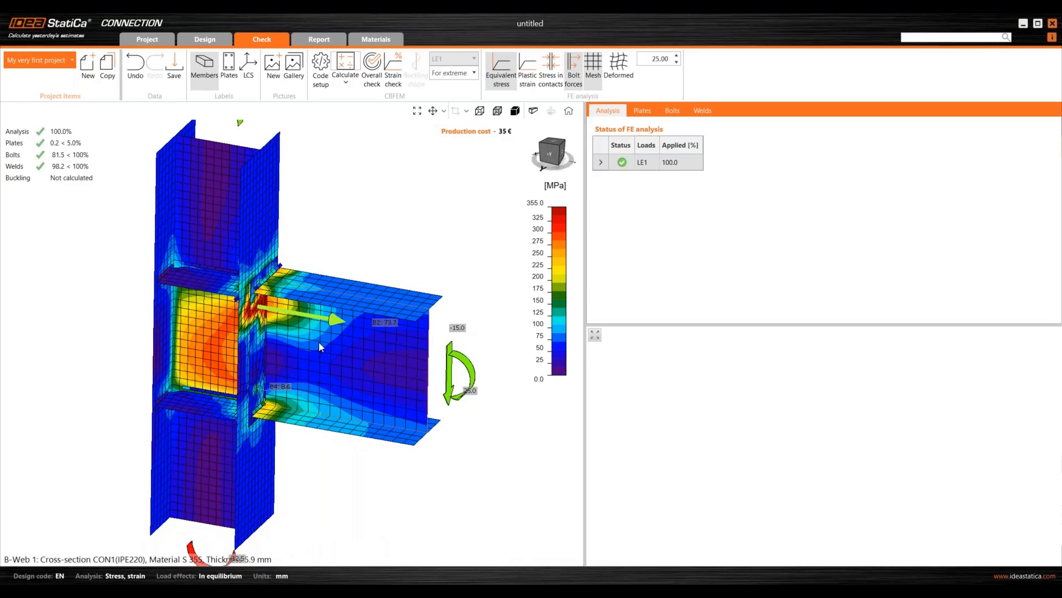
pyautogui.scroll(-2, 327, 335)
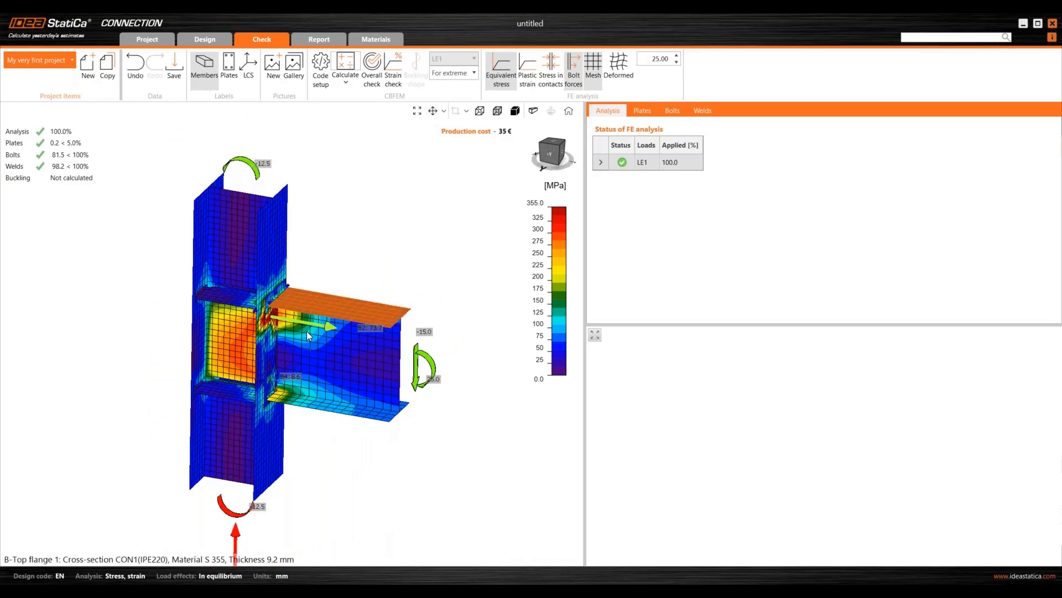
pyautogui.scroll(2, 256, 433)
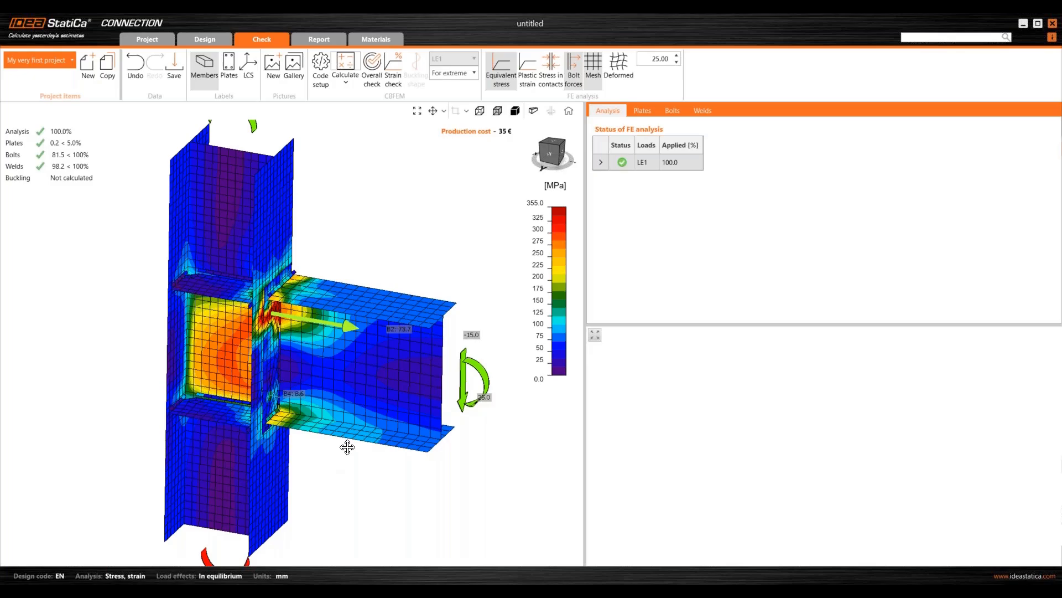
pyautogui.moveTo(347, 447); pyautogui.dragTo(368, 432, button='middle')
pyautogui.moveTo(271, 354); pyautogui.dragTo(360, 288, button='right')
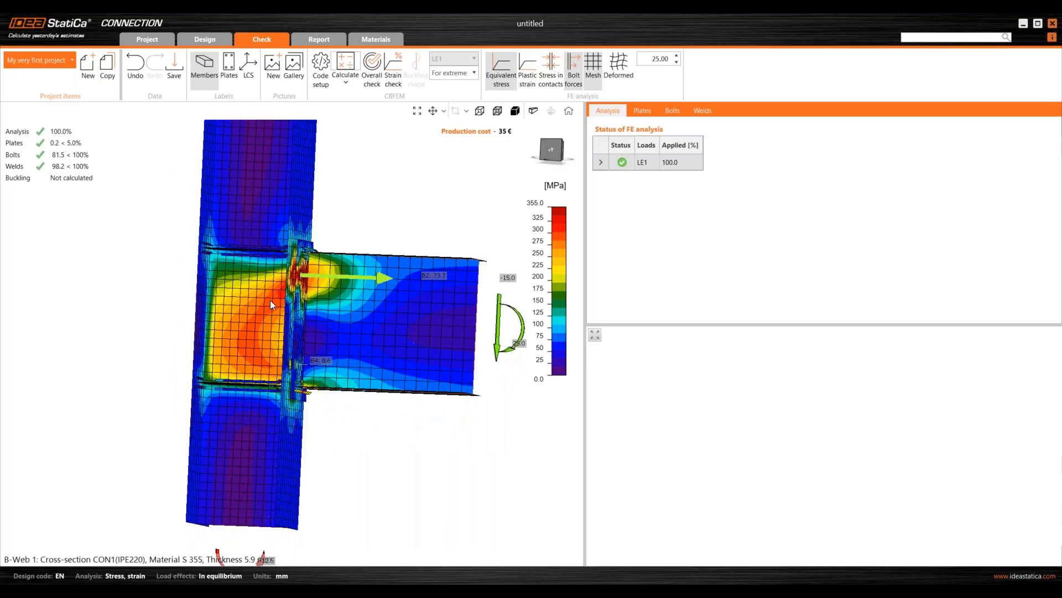
pyautogui.moveTo(270, 301)
pyautogui.mouseDown(button='right')
pyautogui.moveTo(243, 318)
pyautogui.moveTo(118, 313)
pyautogui.moveTo(271, 293)
pyautogui.mouseUp(button='right')
# - Switch to plastic strain results and inspect the small strained zone around the top bolt hole
pyautogui.click(527, 72)
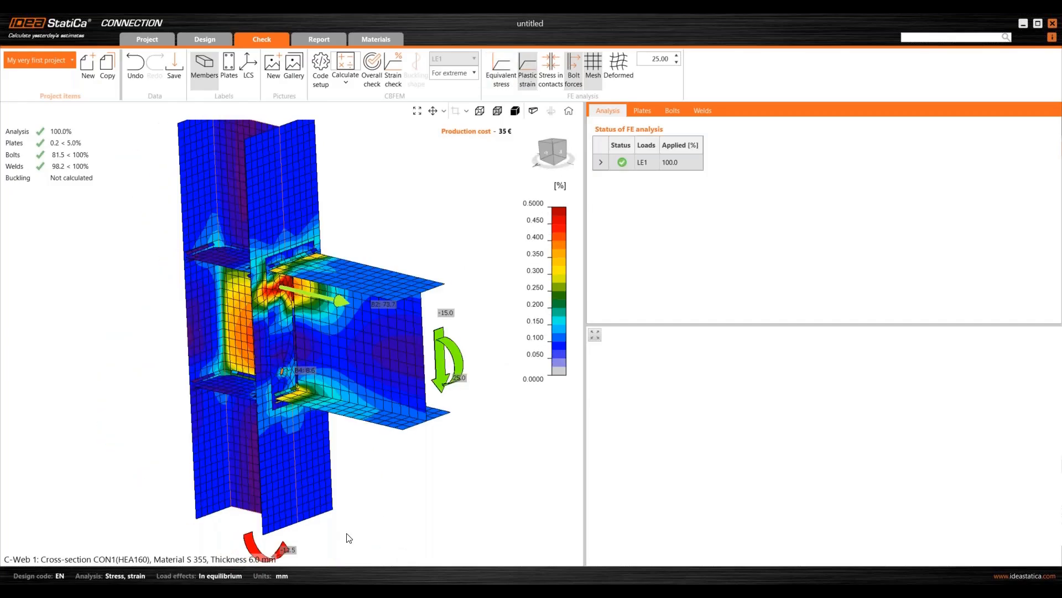
pyautogui.click(381, 268)
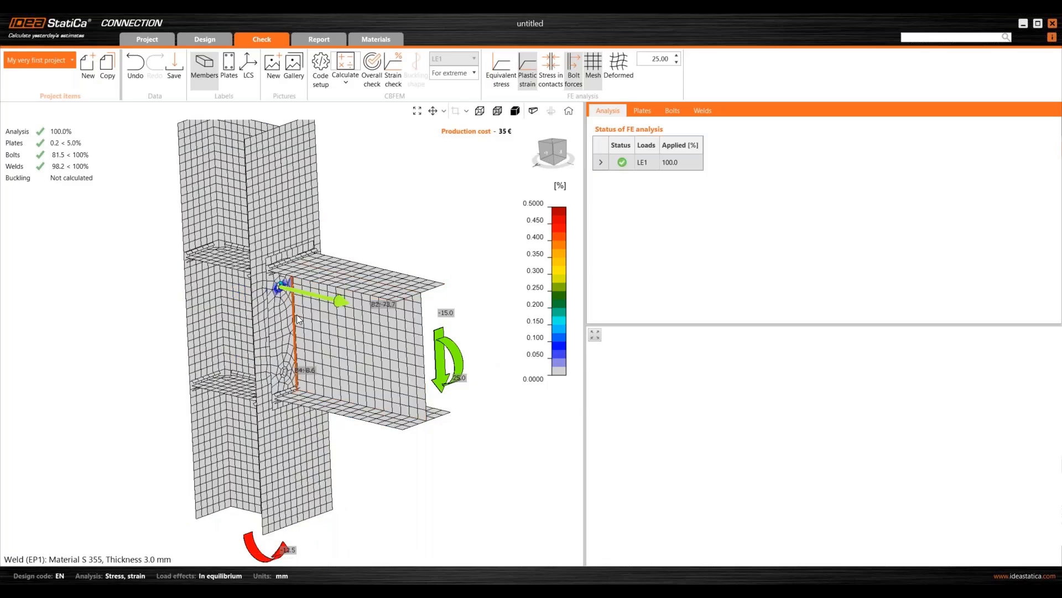
pyautogui.scroll(5, 288, 298)
pyautogui.moveTo(247, 269); pyautogui.dragTo(287, 273, button='middle')
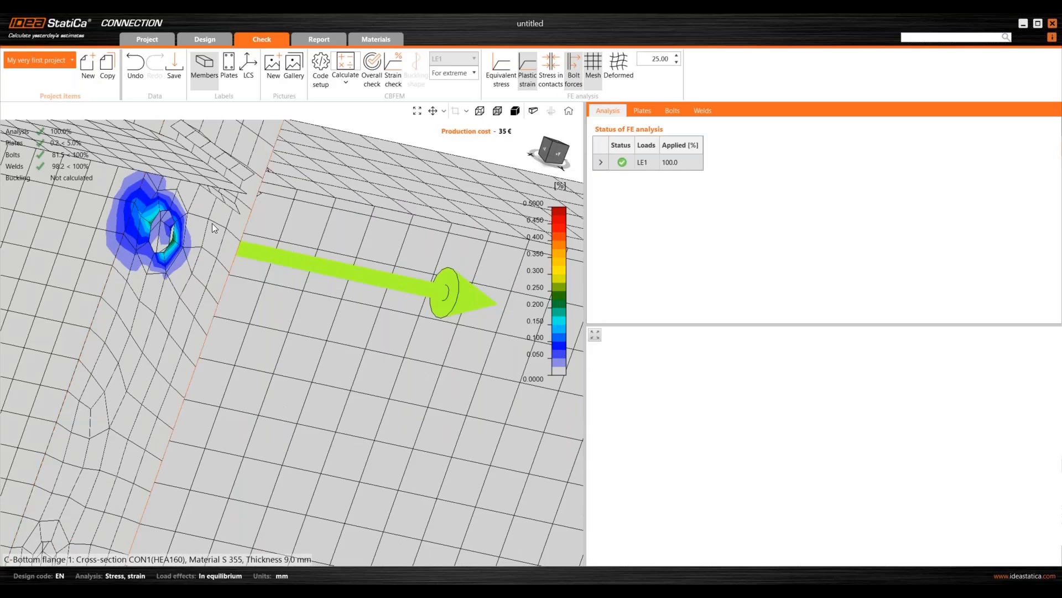
pyautogui.scroll(-5, 212, 224)
pyautogui.moveTo(211, 224); pyautogui.dragTo(260, 283, button='middle')
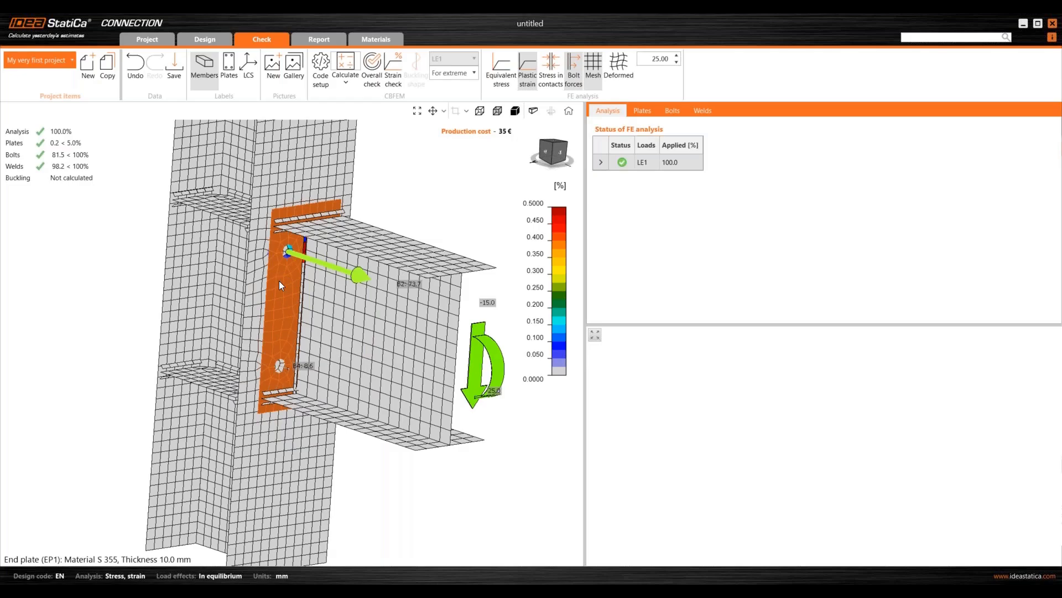
pyautogui.scroll(2, 276, 255)
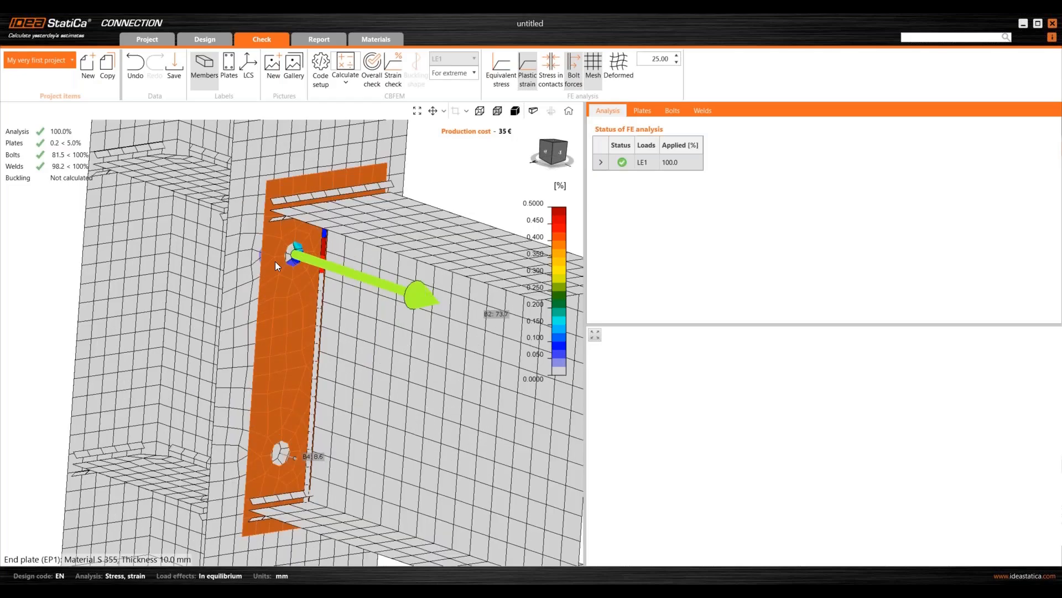
pyautogui.moveTo(275, 261); pyautogui.dragTo(332, 274, button='middle')
pyautogui.scroll(3, 332, 274)
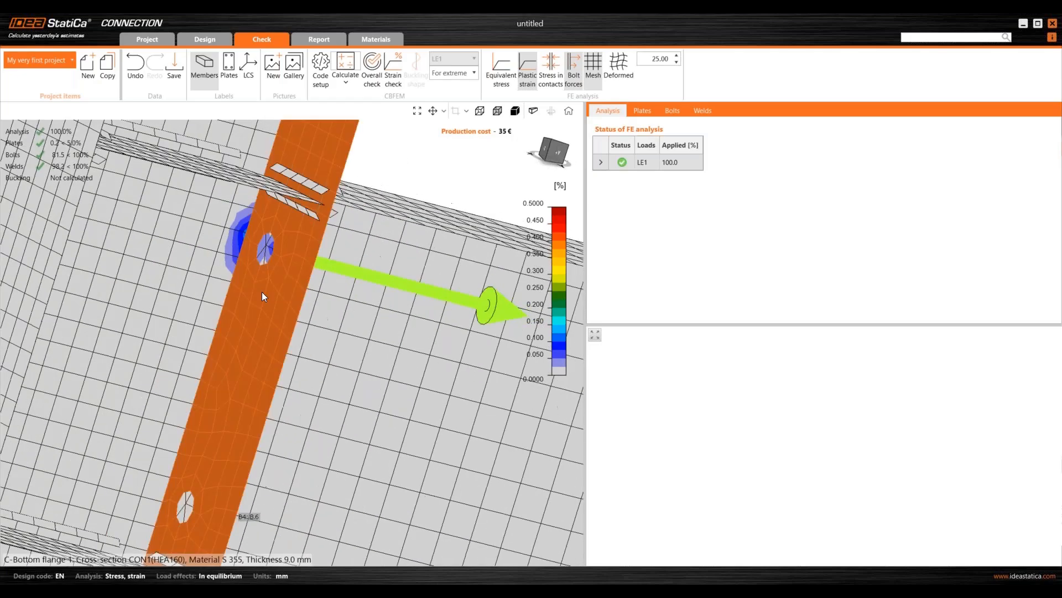
pyautogui.scroll(-5, 271, 254)
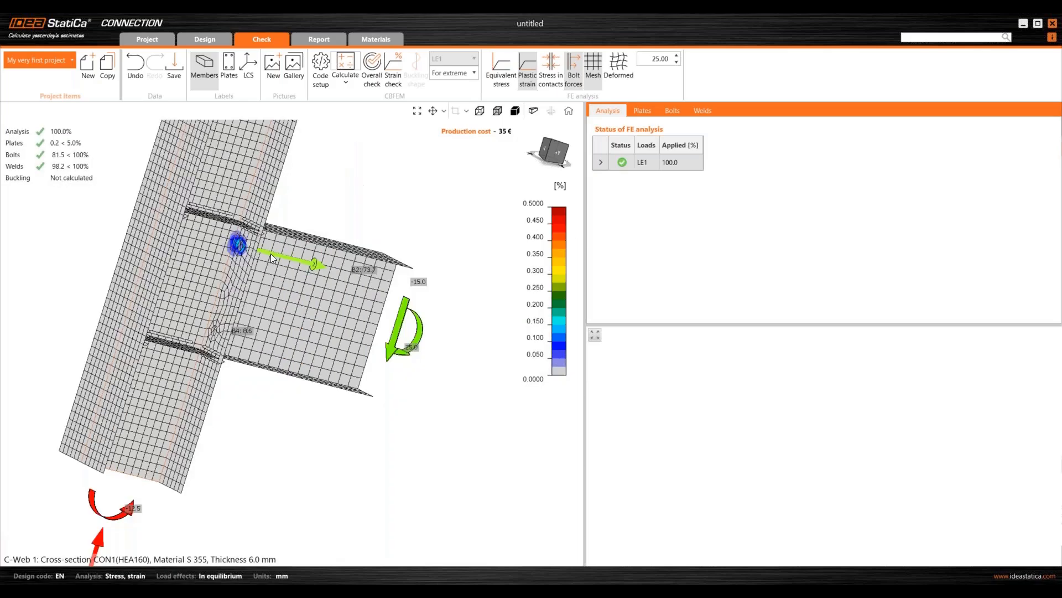
pyautogui.moveTo(270, 253); pyautogui.dragTo(72, 150, button='middle')
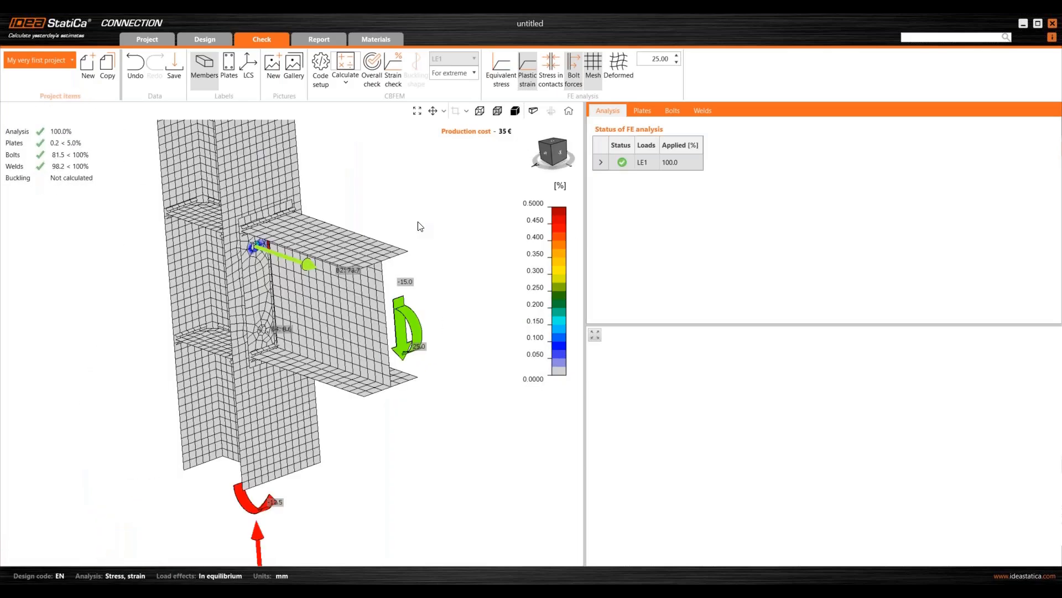
# - Show contact stresses and view the beam's bottom flange from below and the side
pyautogui.click(551, 64)
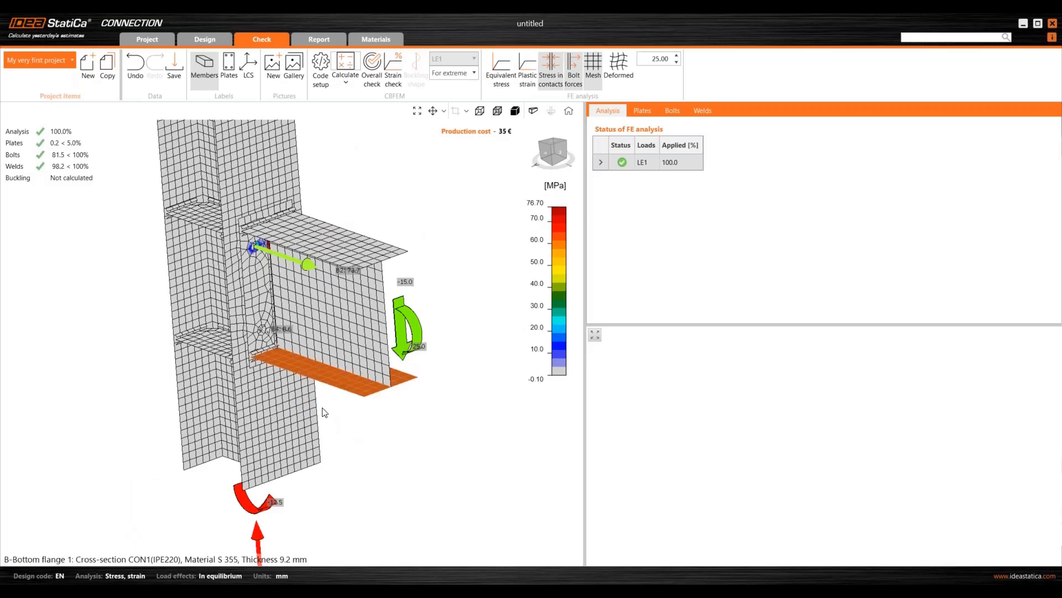
pyautogui.scroll(3, 280, 361)
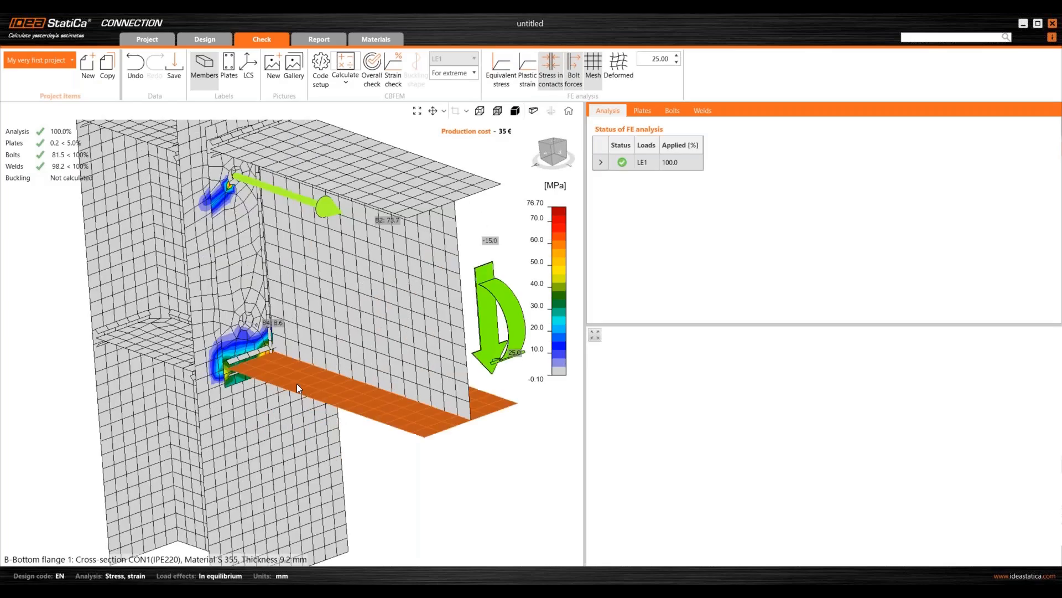
pyautogui.moveTo(296, 383); pyautogui.dragTo(161, 354, button='middle')
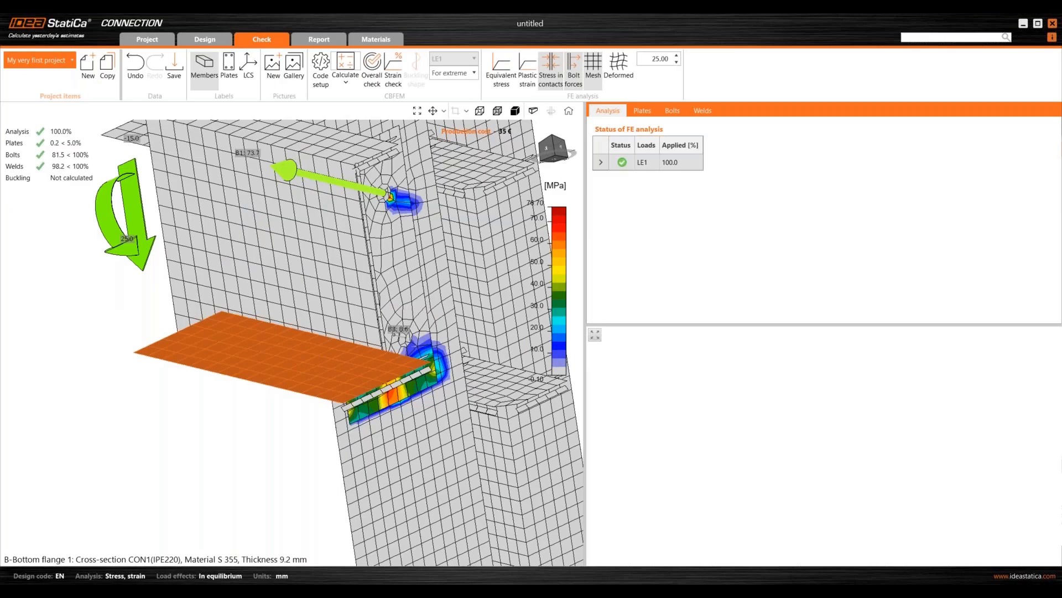
pyautogui.moveTo(354, 346); pyautogui.dragTo(403, 396, button='middle')
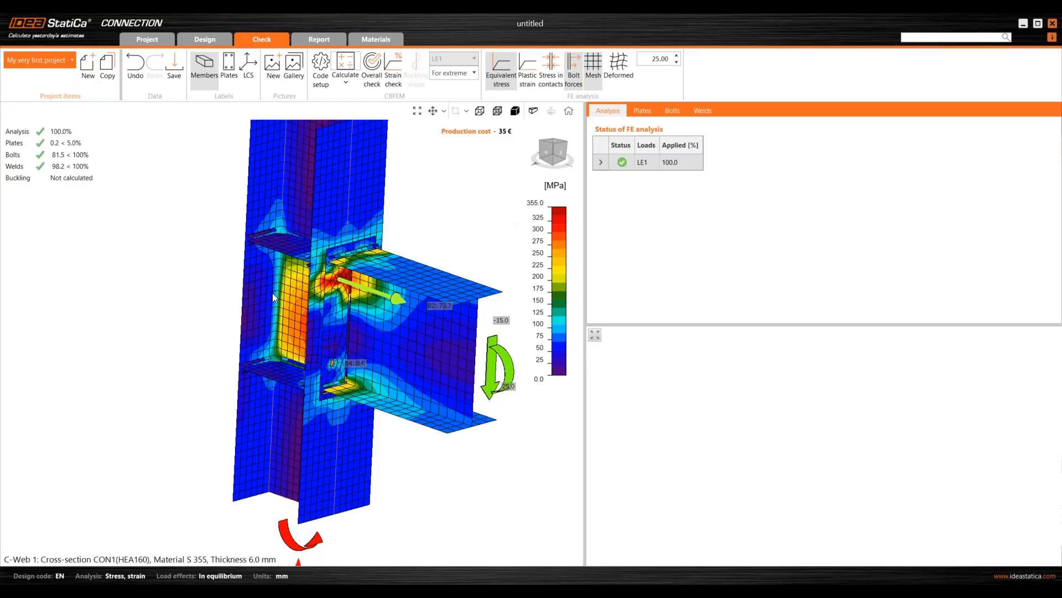
pyautogui.moveTo(293, 244); pyautogui.dragTo(351, 220, button='right')
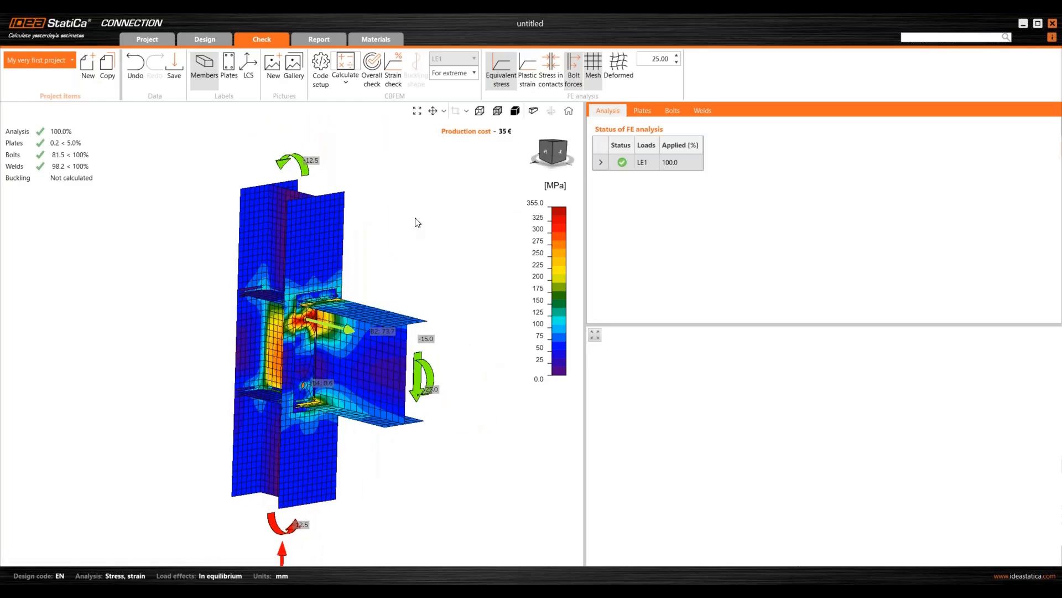
# - Show the plate check table; all plates pass, C-bfl 1 at 355.4 MPa and 0.2% strain
pyautogui.click(642, 110)
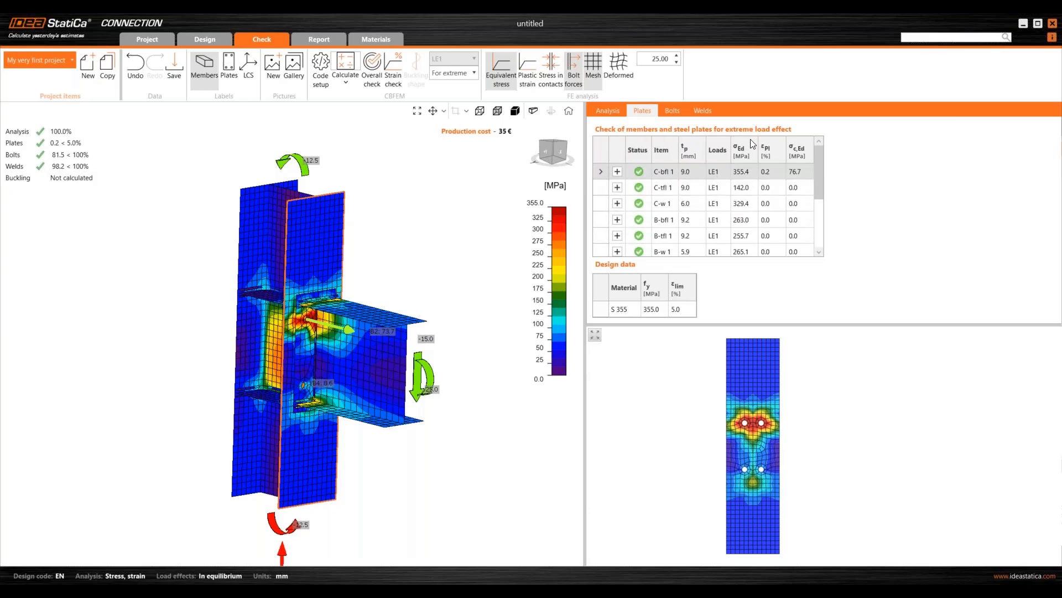
pyautogui.scroll(-2, 744, 220)
pyautogui.scroll(2, 746, 244)
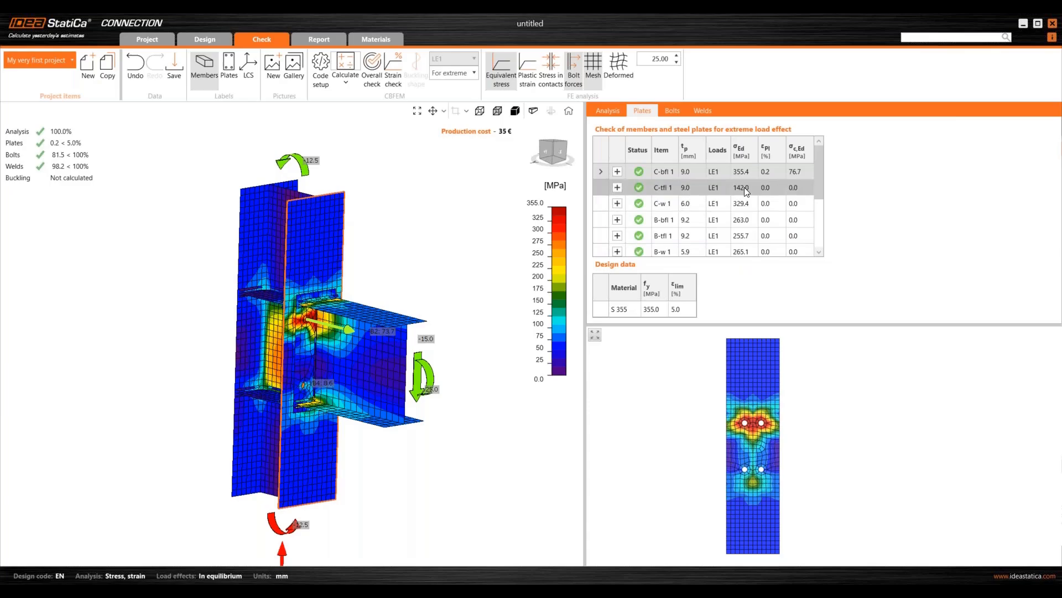
pyautogui.scroll(-2, 775, 187)
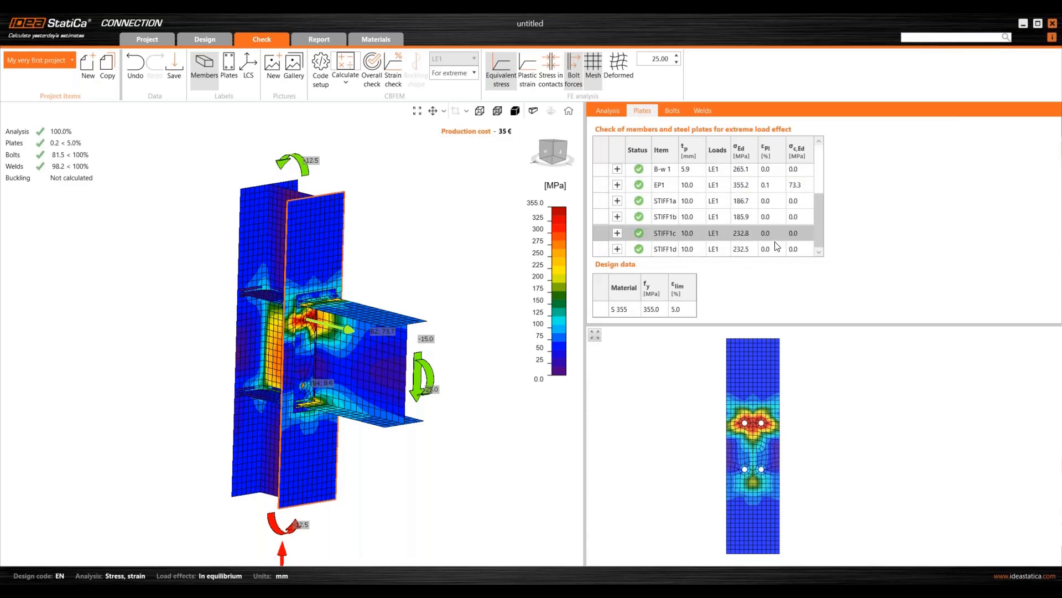
pyautogui.scroll(2, 773, 205)
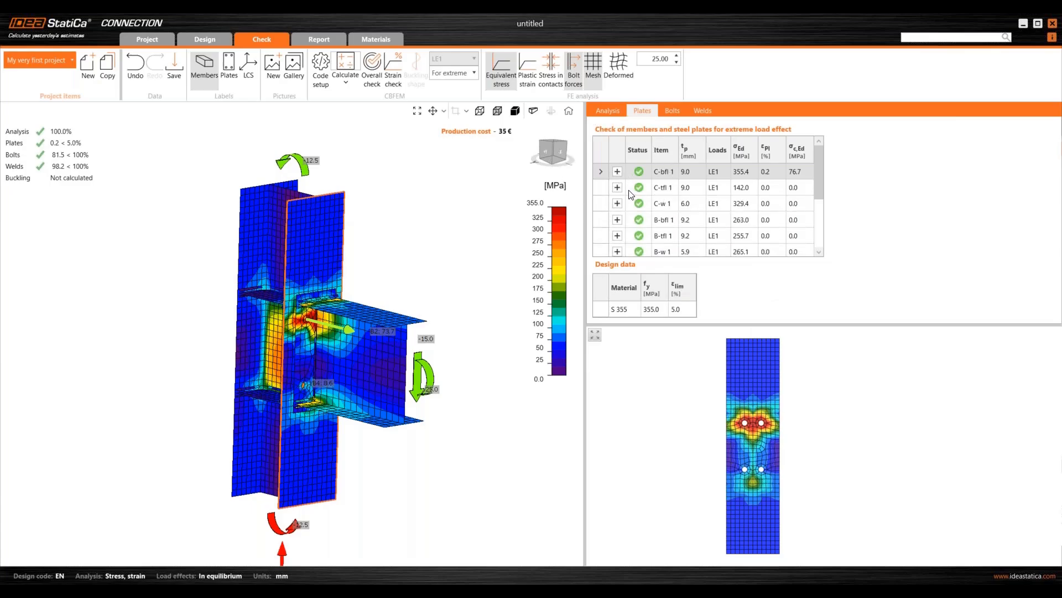
# - Preview plate C-bfl 1's design values, then bolt B1's resistance checks in a maximized print preview
pyautogui.click(617, 172)
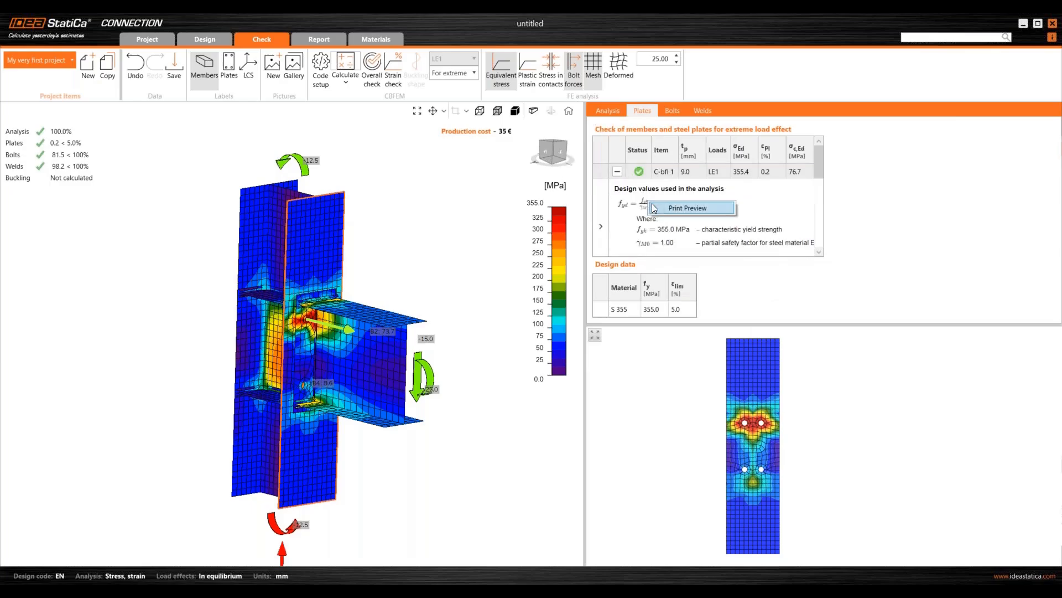
pyautogui.click(659, 209)
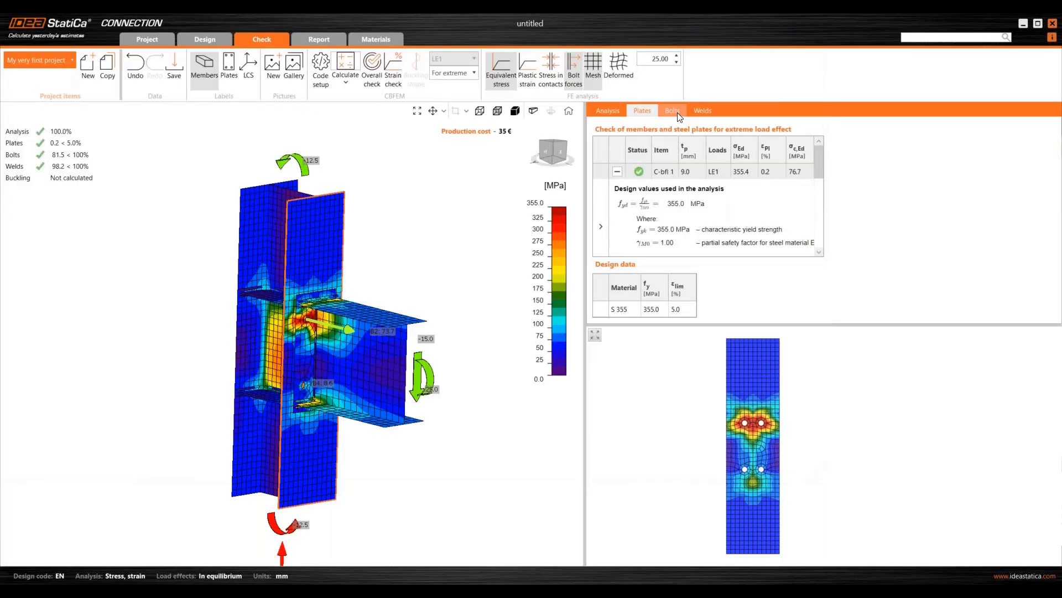
pyautogui.click(793, 40)
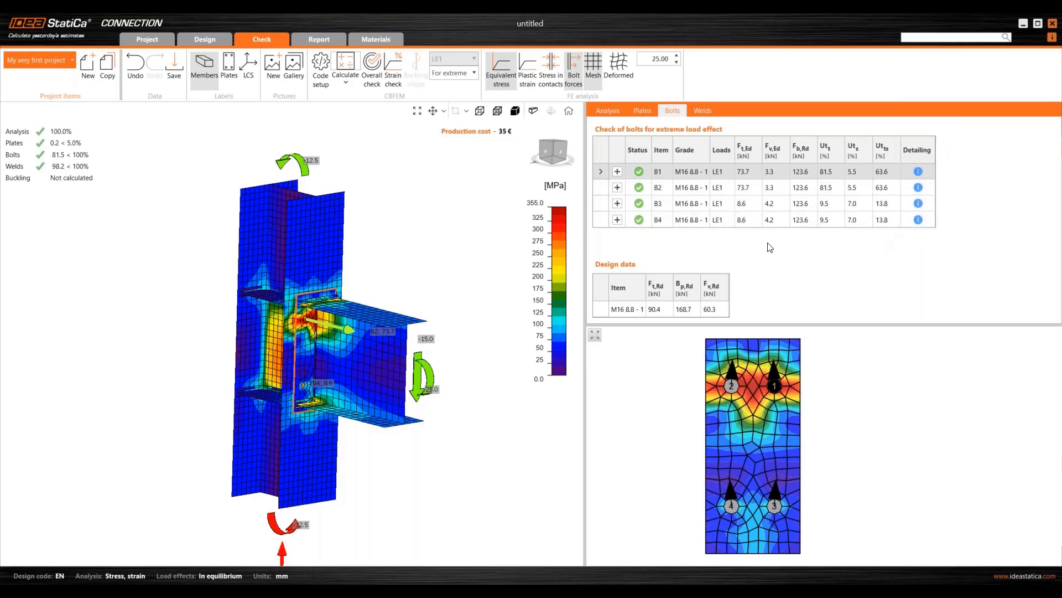
pyautogui.click(617, 172)
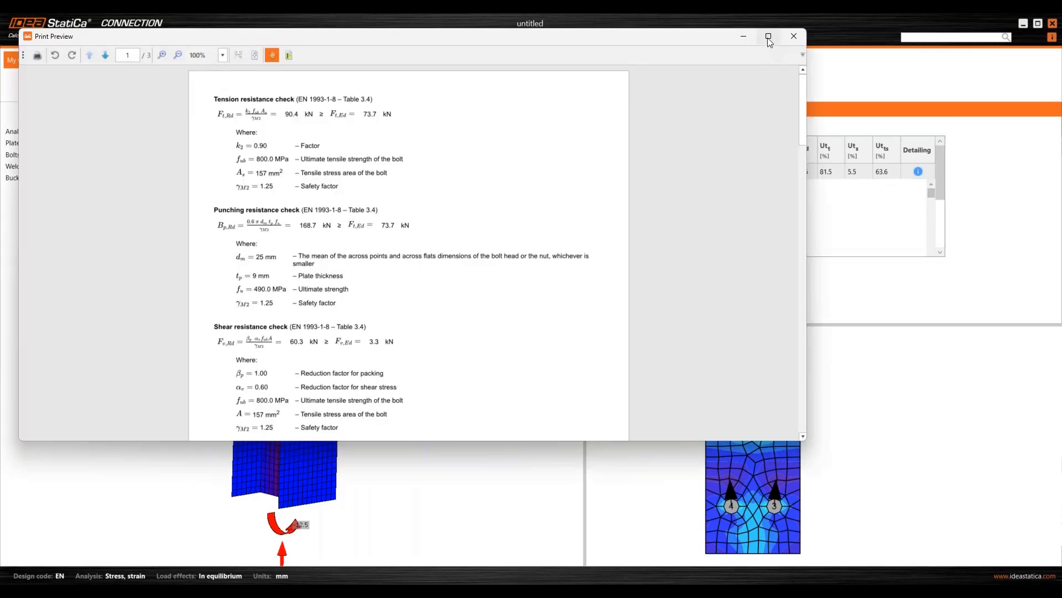
pyautogui.click(769, 36)
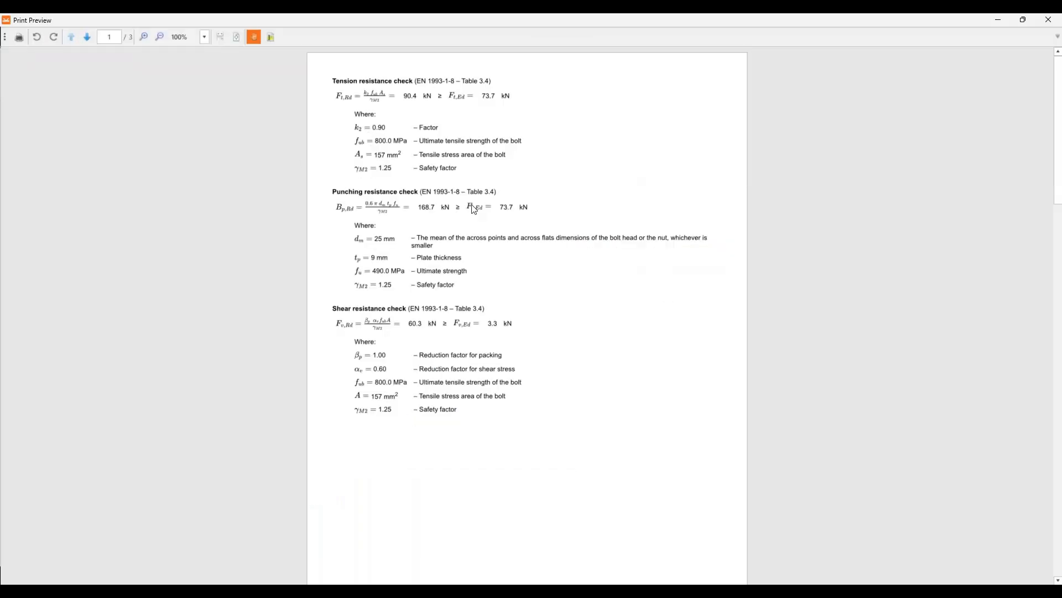
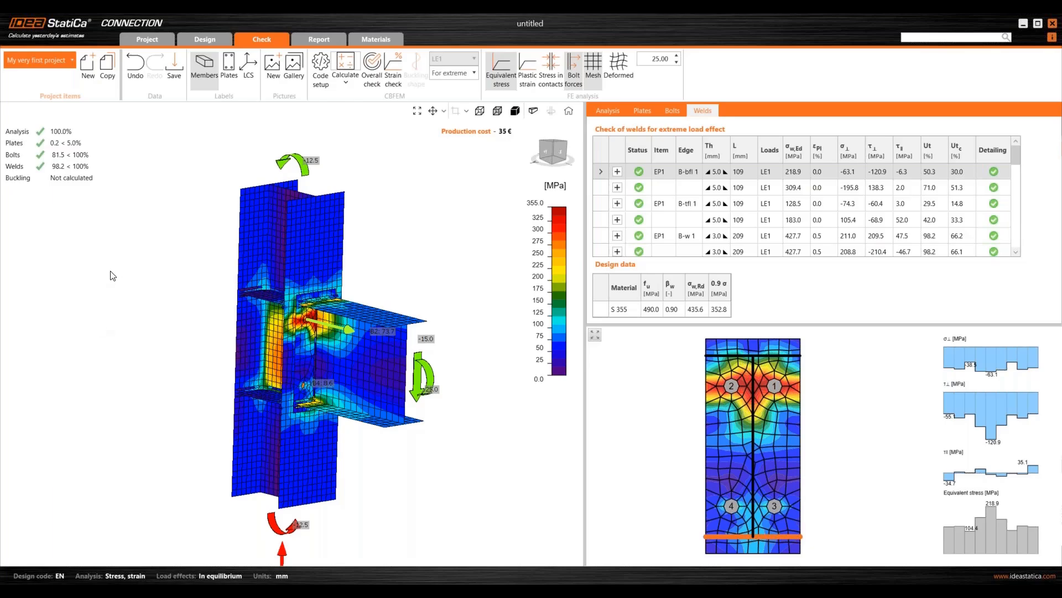
# - Generate a Detailed connection report with short formulas included and no cost estimation
pyautogui.click(328, 40)
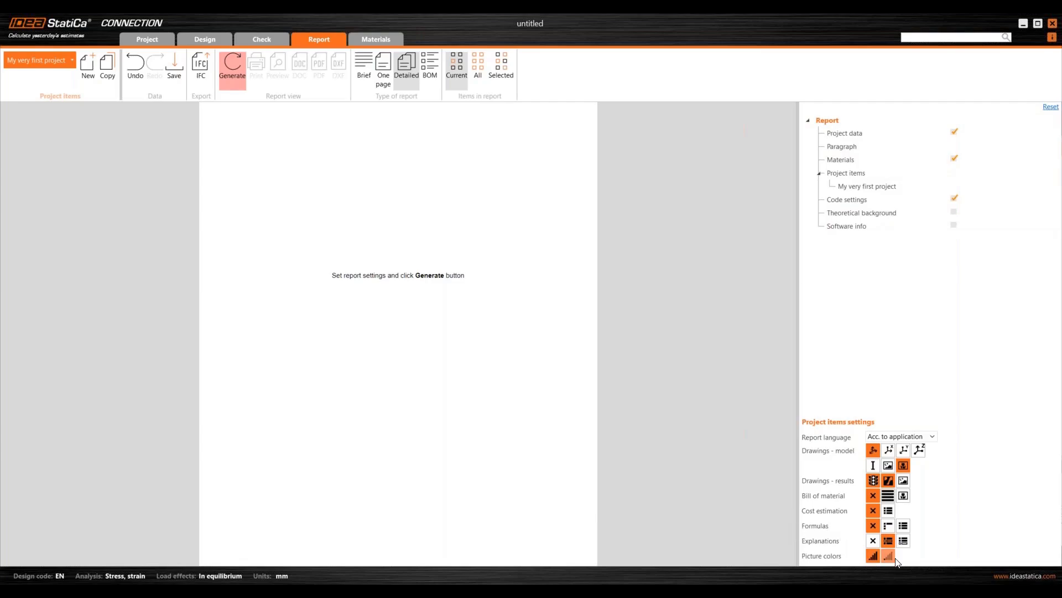
pyautogui.click(888, 526)
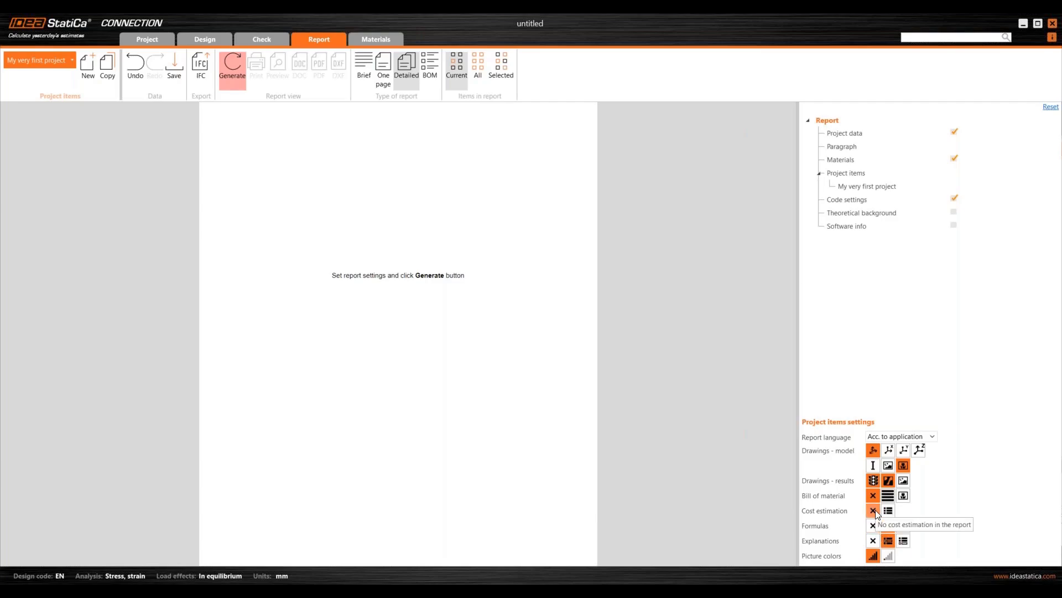
pyautogui.click(233, 74)
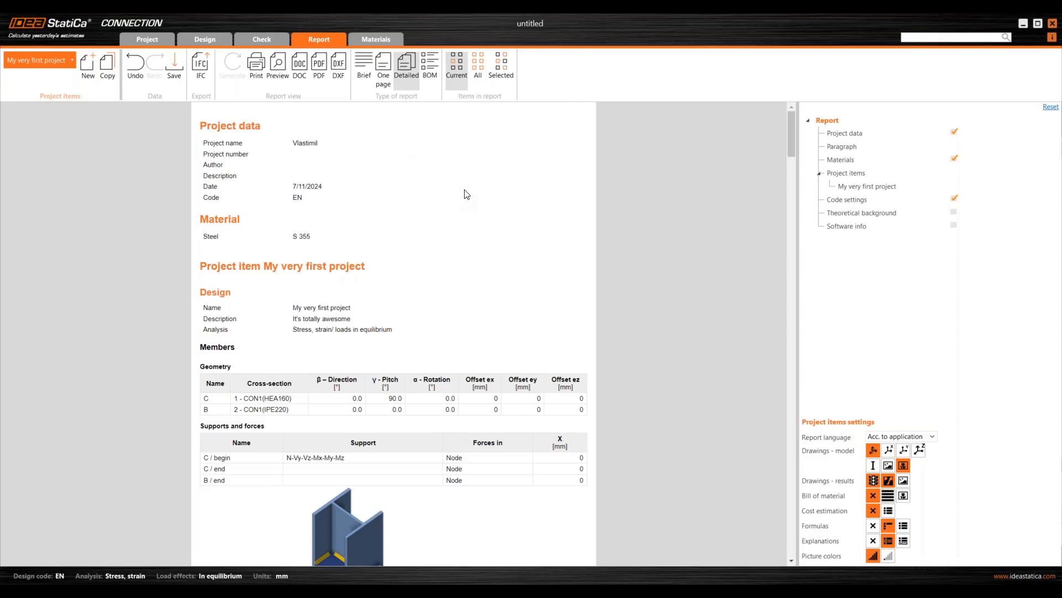
pyautogui.scroll(-4, 476, 188)
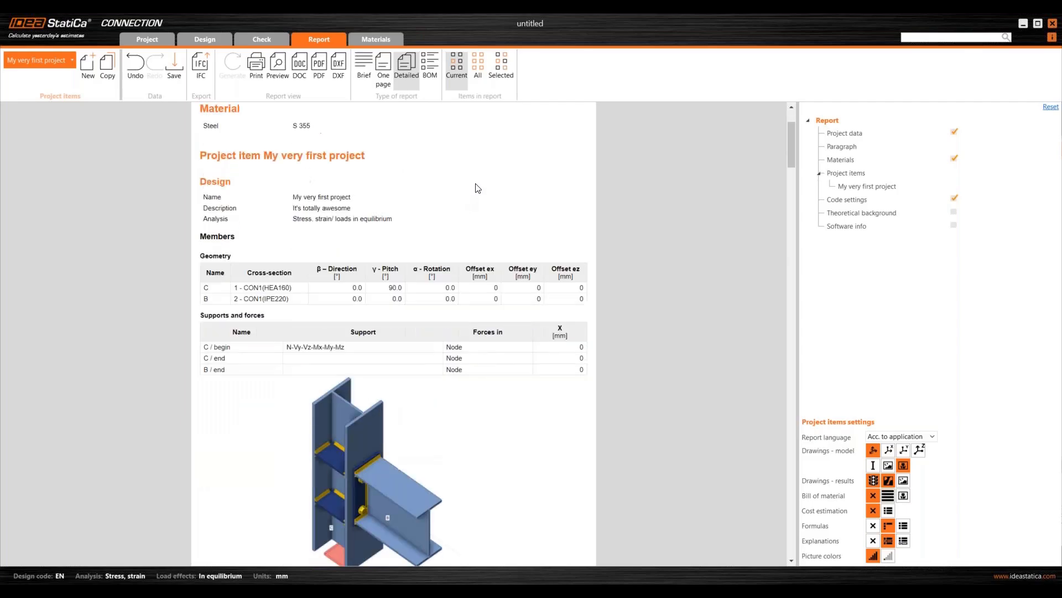
pyautogui.scroll(2, 476, 191)
pyautogui.scroll(-1, 407, 375)
pyautogui.scroll(-2, 343, 293)
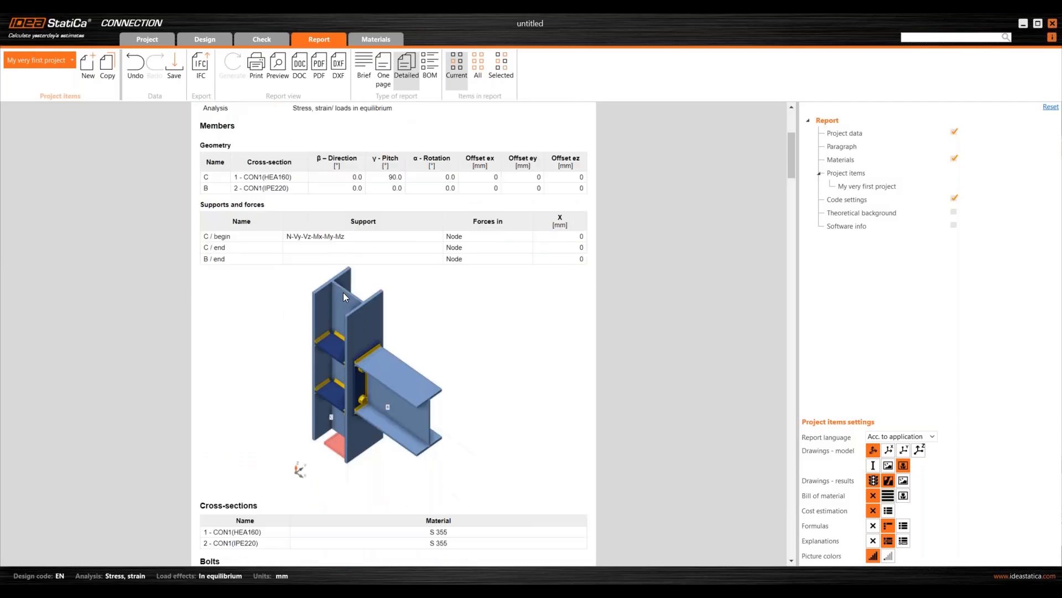
pyautogui.scroll(-5, 328, 363)
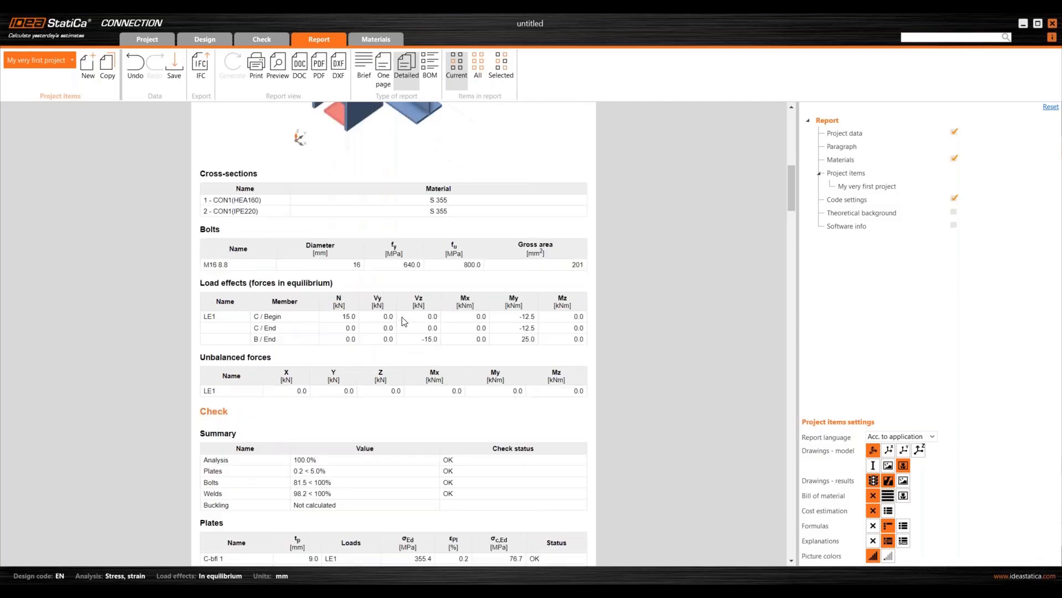
pyautogui.scroll(-3, 403, 321)
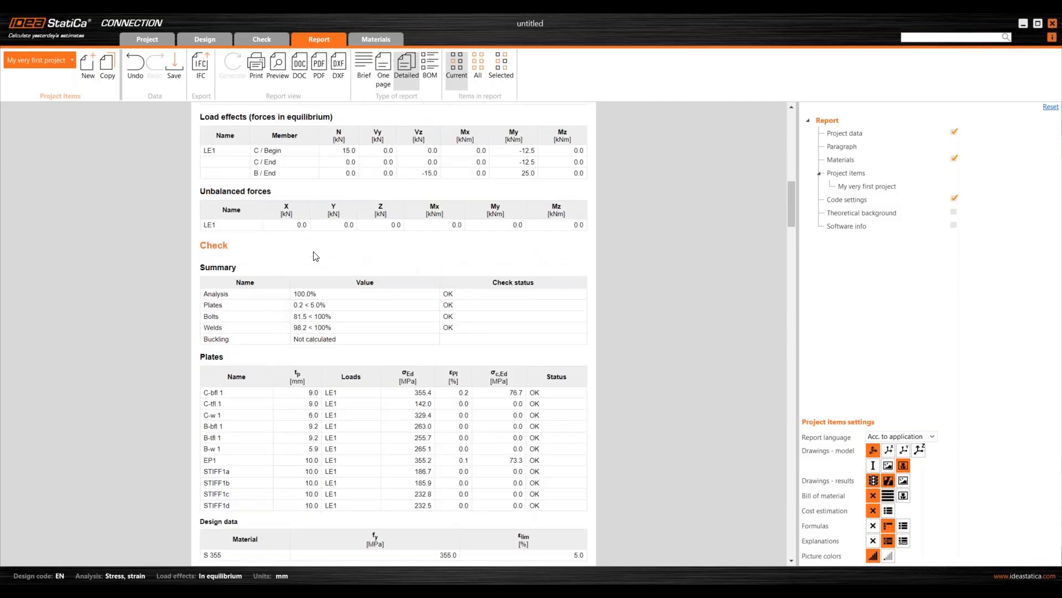
pyautogui.scroll(-1, 757, 256)
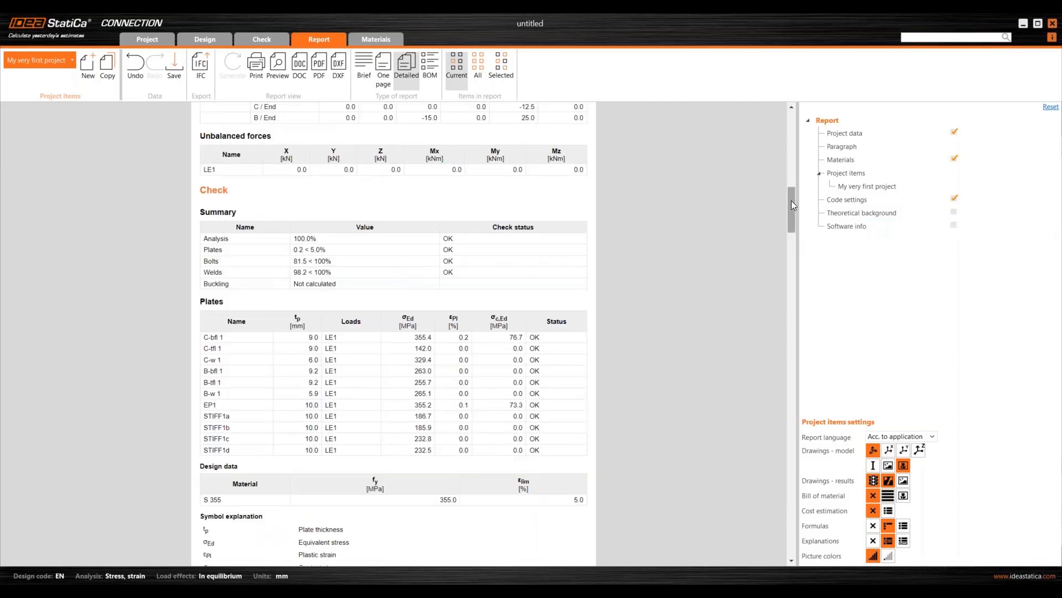
pyautogui.scroll(-5, 790, 206)
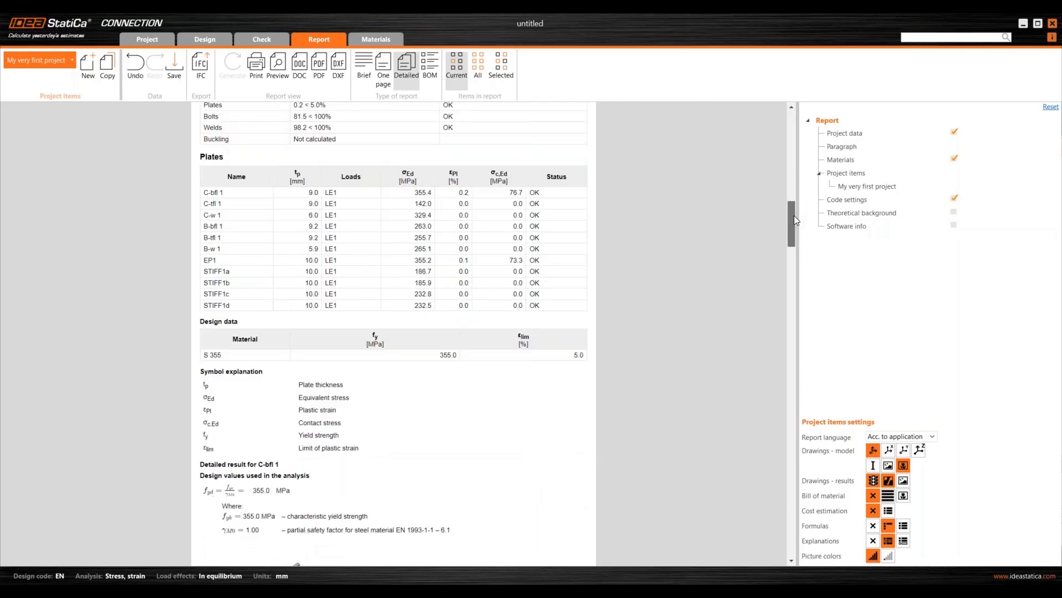
pyautogui.scroll(-10, 798, 236)
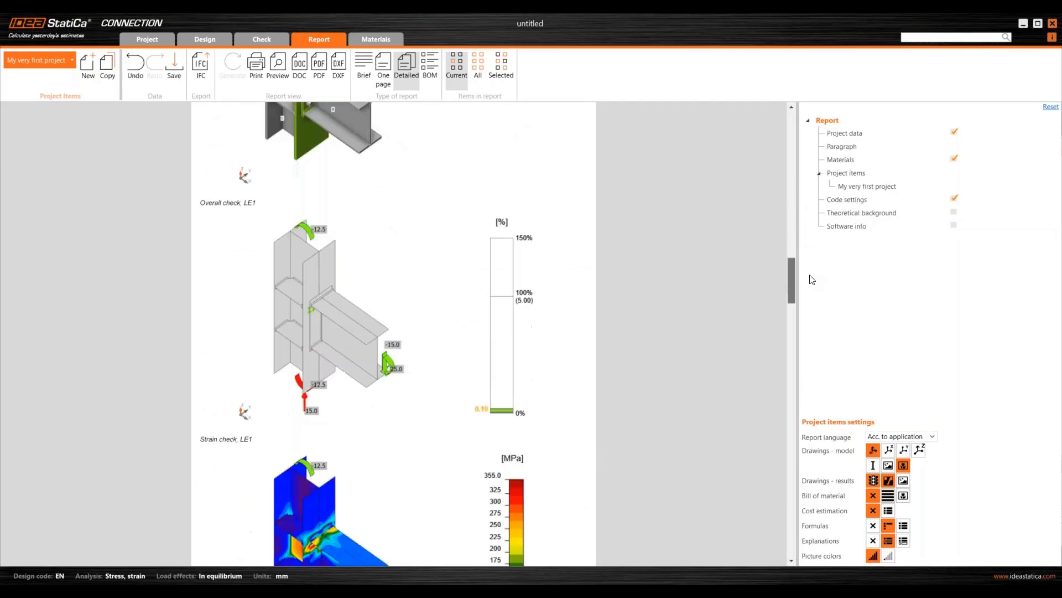
pyautogui.scroll(-8, 817, 289)
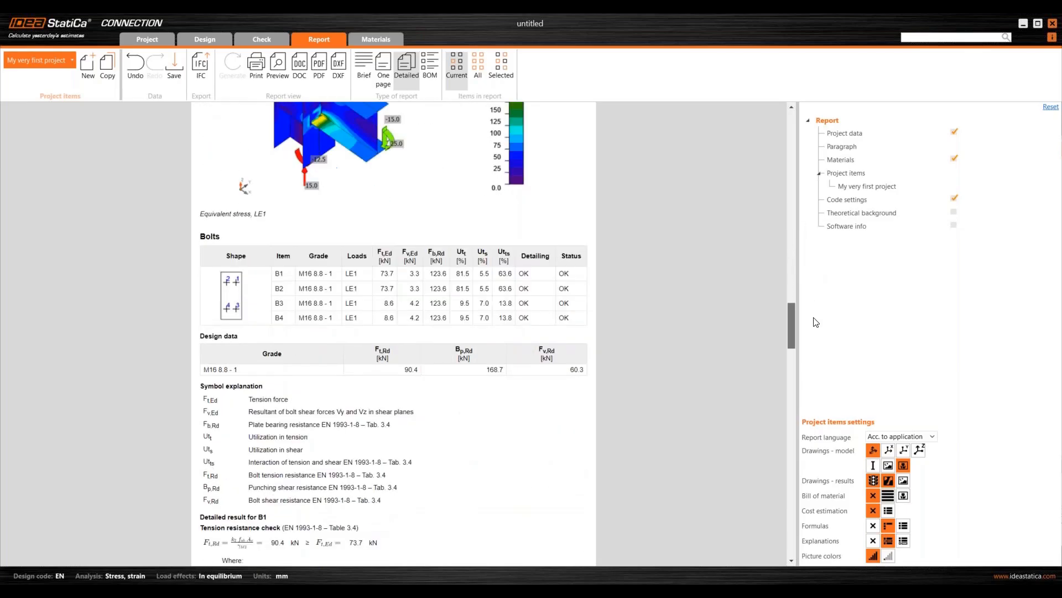
pyautogui.scroll(-8, 818, 332)
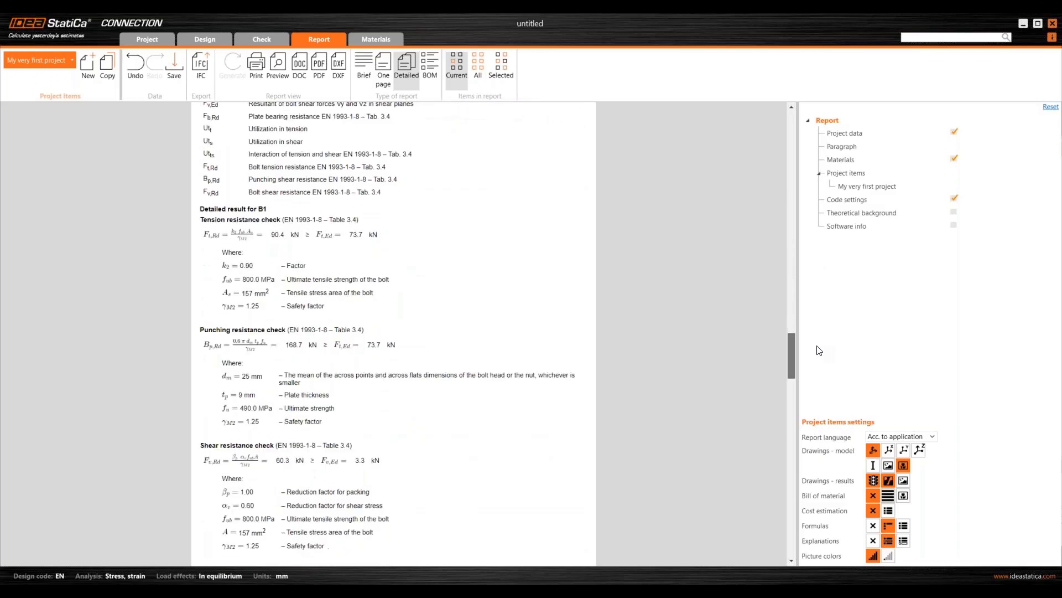
pyautogui.scroll(-10, 817, 373)
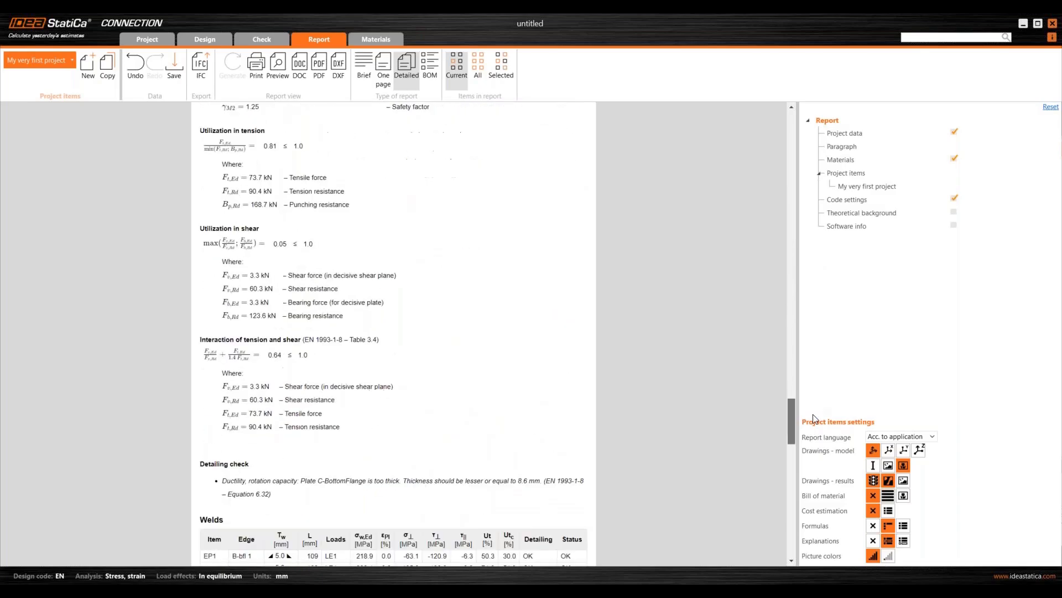
pyautogui.scroll(-12, 813, 437)
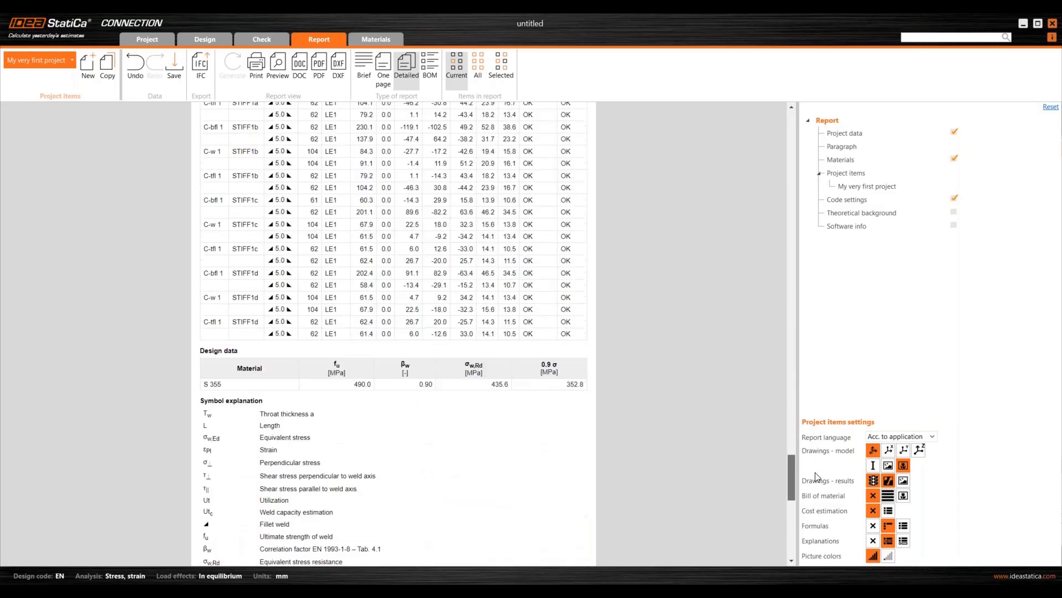
pyautogui.scroll(-7, 813, 501)
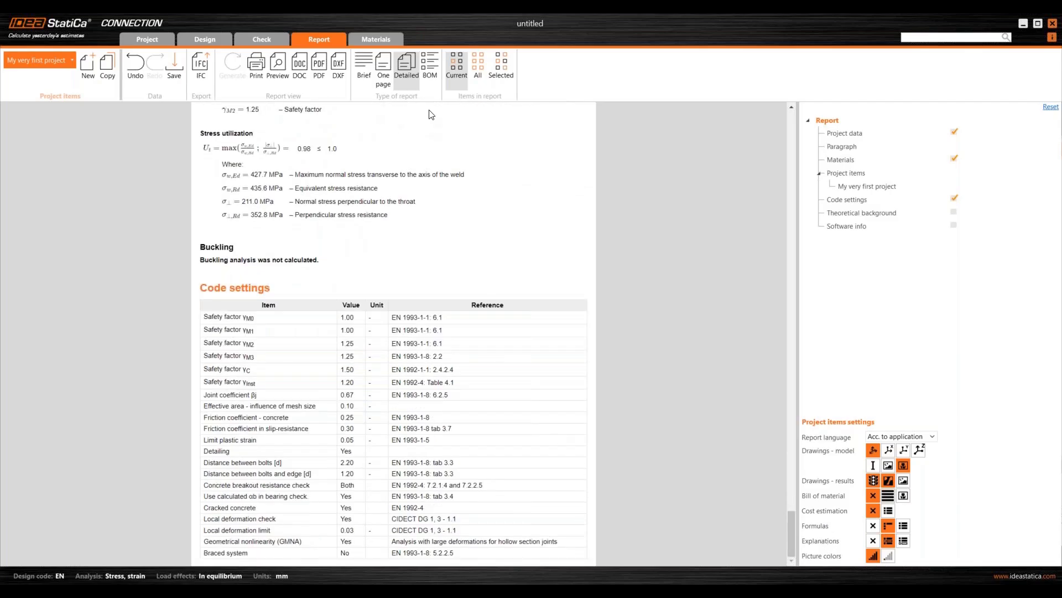
# - Generate and scroll through the BOM report, then list the HEA160, IPE220, S 355 and M16 8.8 materials
pyautogui.click(431, 86)
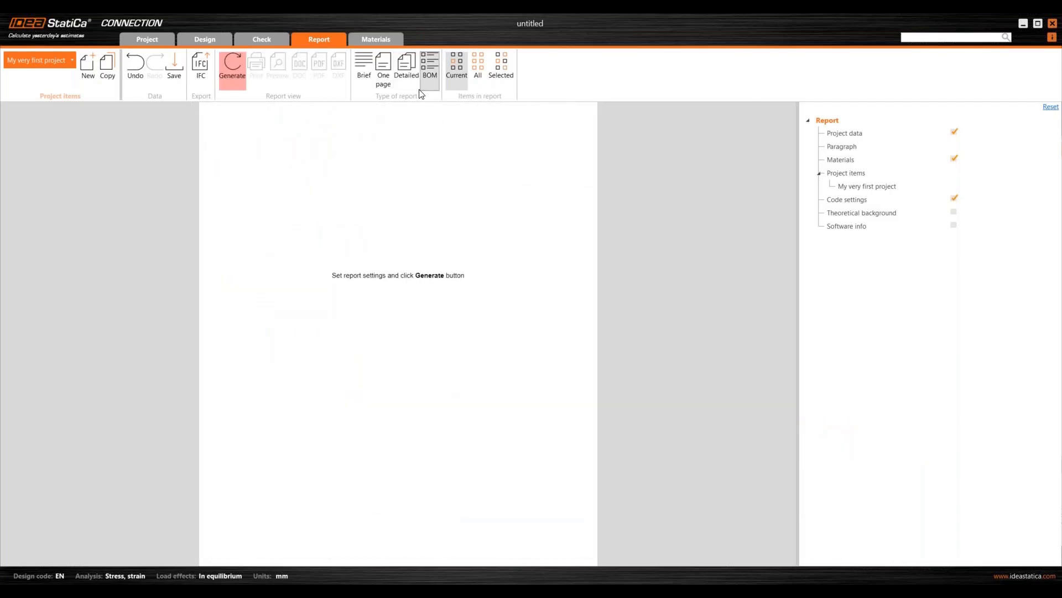
pyautogui.click(235, 84)
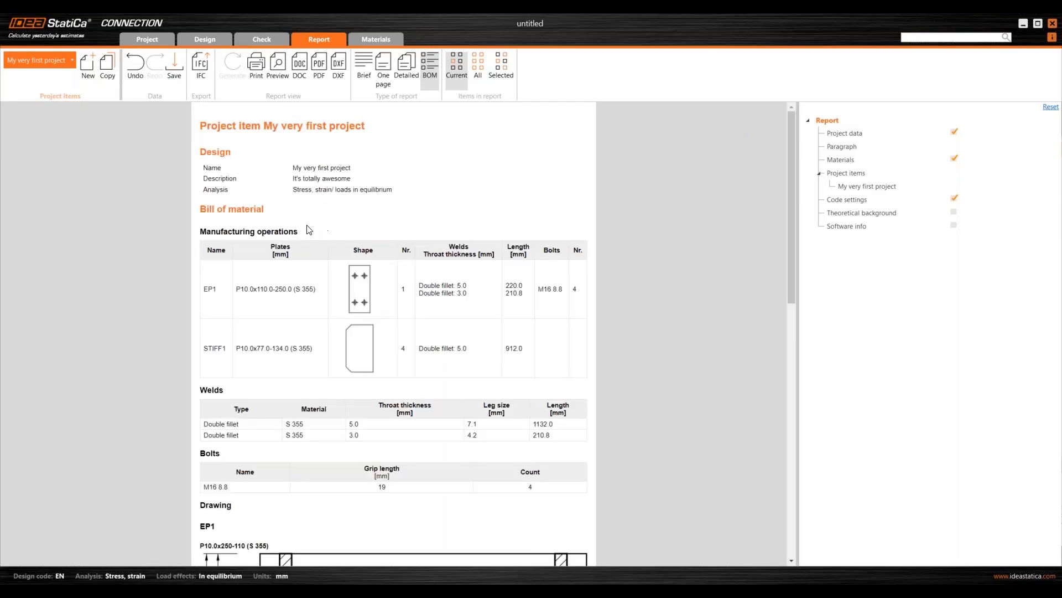
pyautogui.scroll(-10, 279, 235)
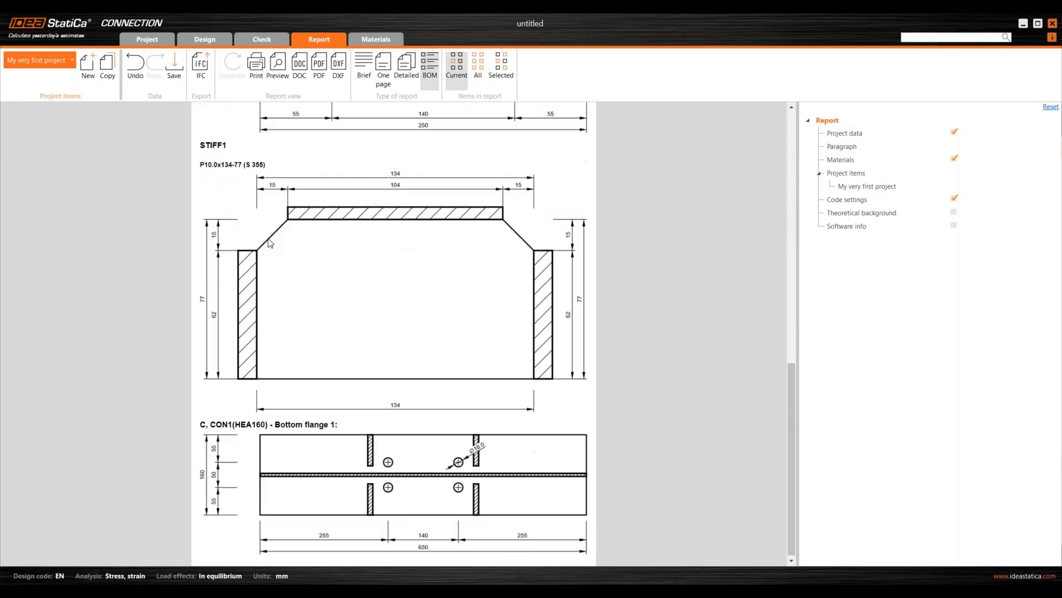
pyautogui.scroll(10, 265, 238)
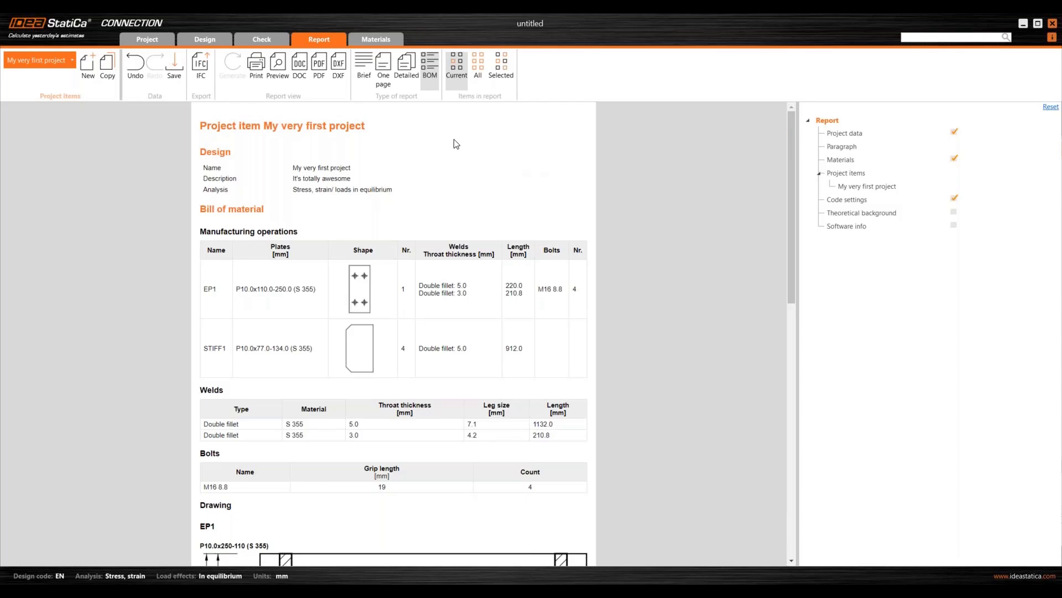
pyautogui.click(384, 38)
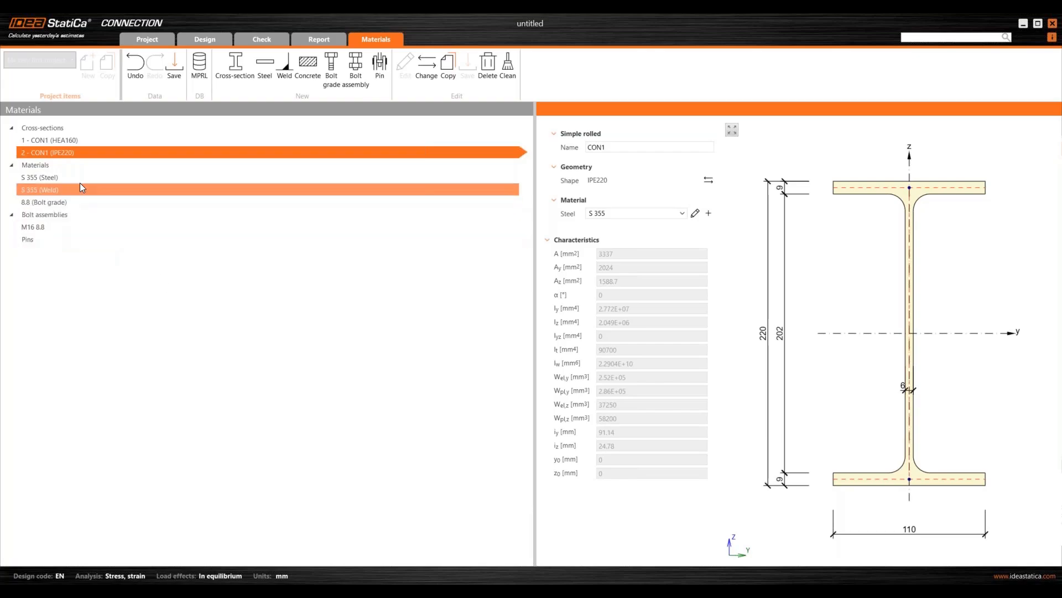
# - Review HEA160, S 355 steel and weld, grade 8.8, then M16 8.8 bolts (16 mm, 18 mm holes)
pyautogui.click(73, 142)
pyautogui.click(68, 150)
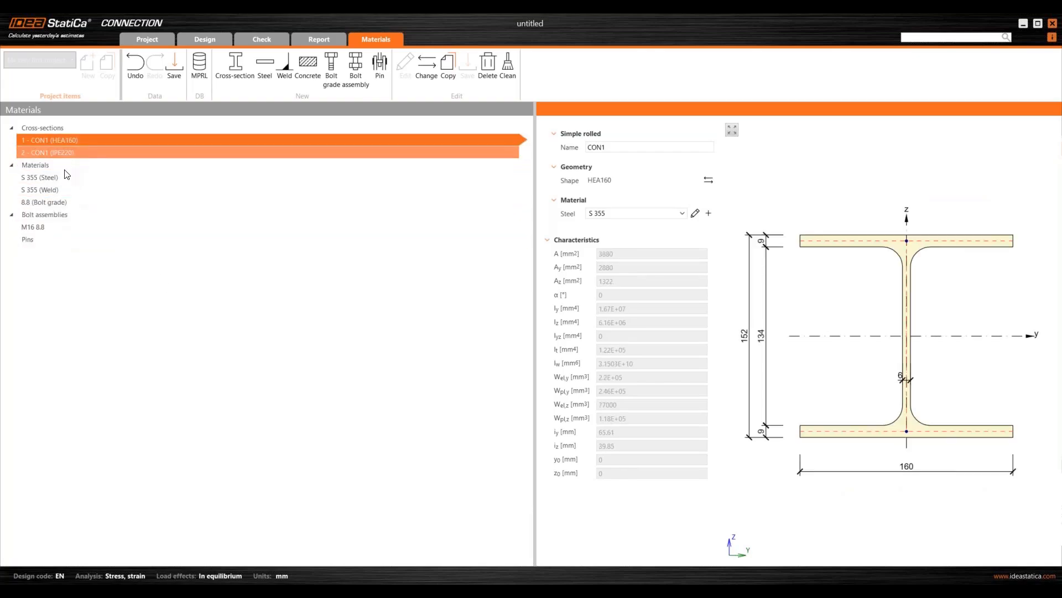
pyautogui.click(51, 178)
pyautogui.click(57, 189)
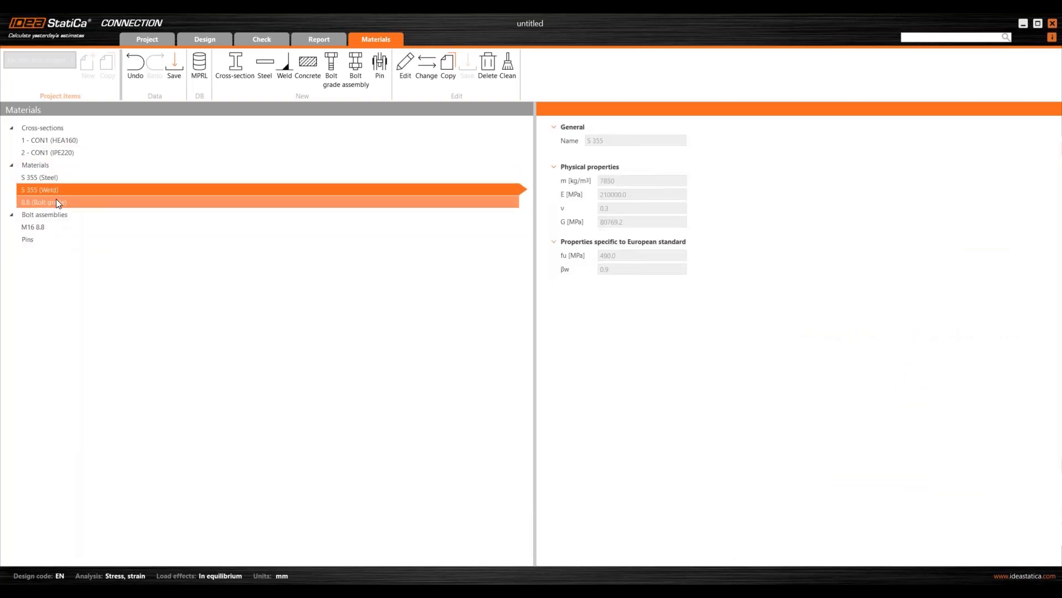
pyautogui.click(54, 203)
pyautogui.click(44, 227)
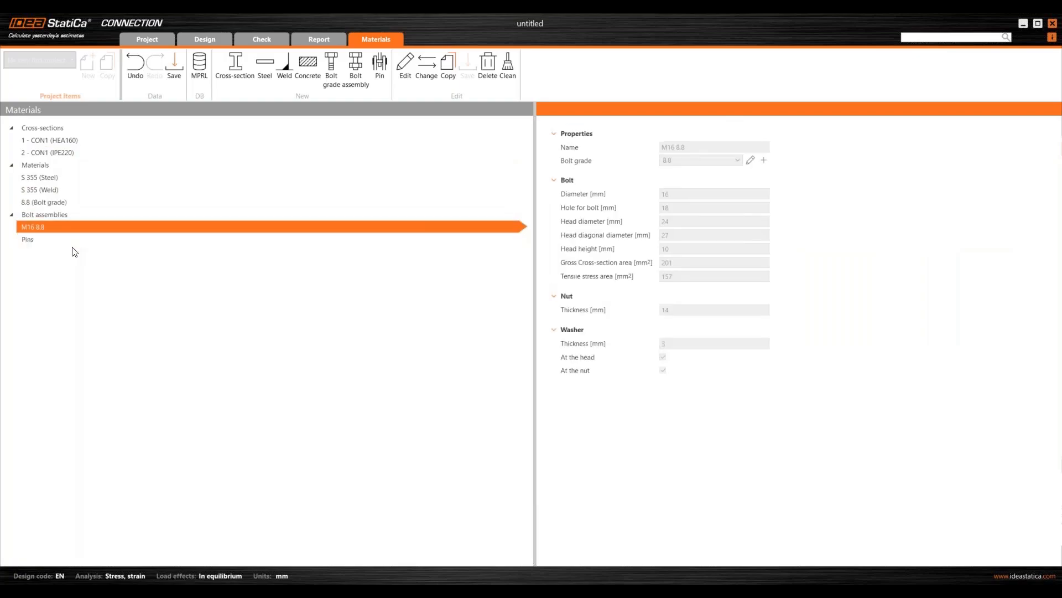